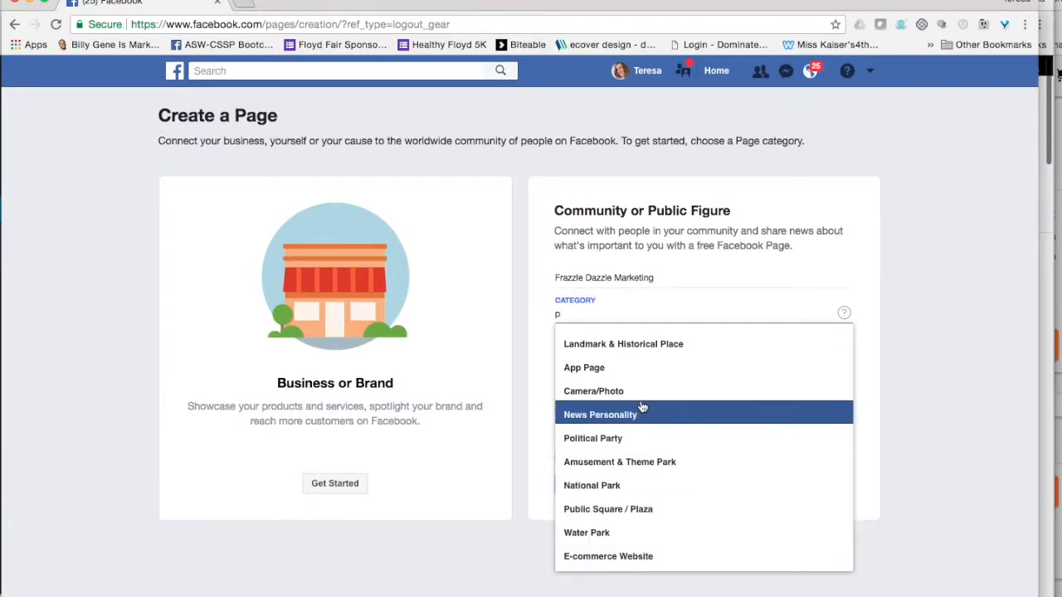
Set the Page category to Product/Service for Frazzle Dazzle Marketing and continue creating the Page.
{"action": "key", "text": "BackSpace"}
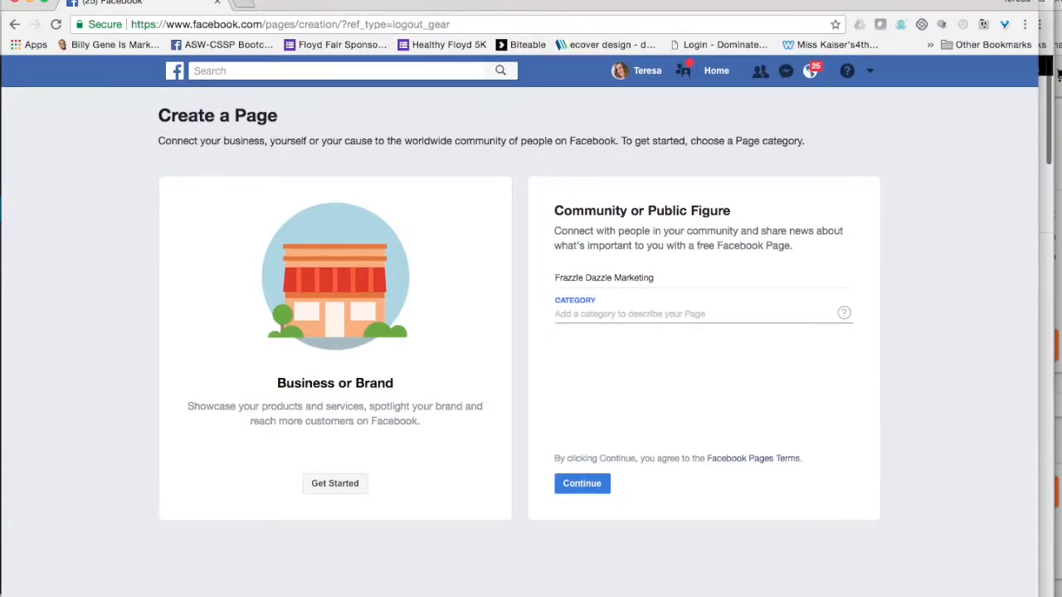
{"action": "type", "text": "se"}
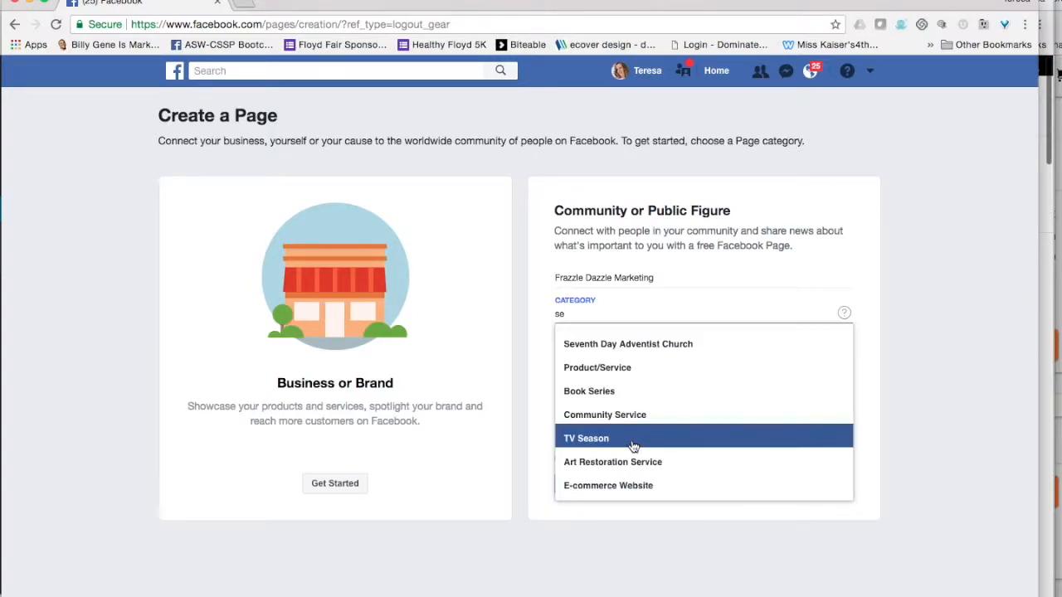
{"action": "left_click", "coordinate": [619, 374]}
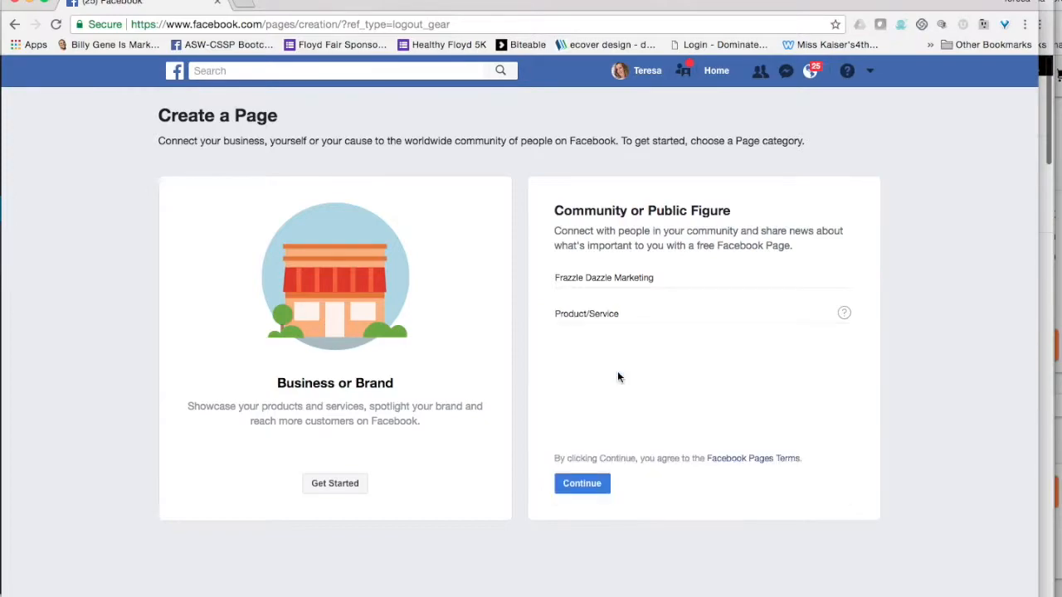
{"action": "left_click", "coordinate": [582, 485]}
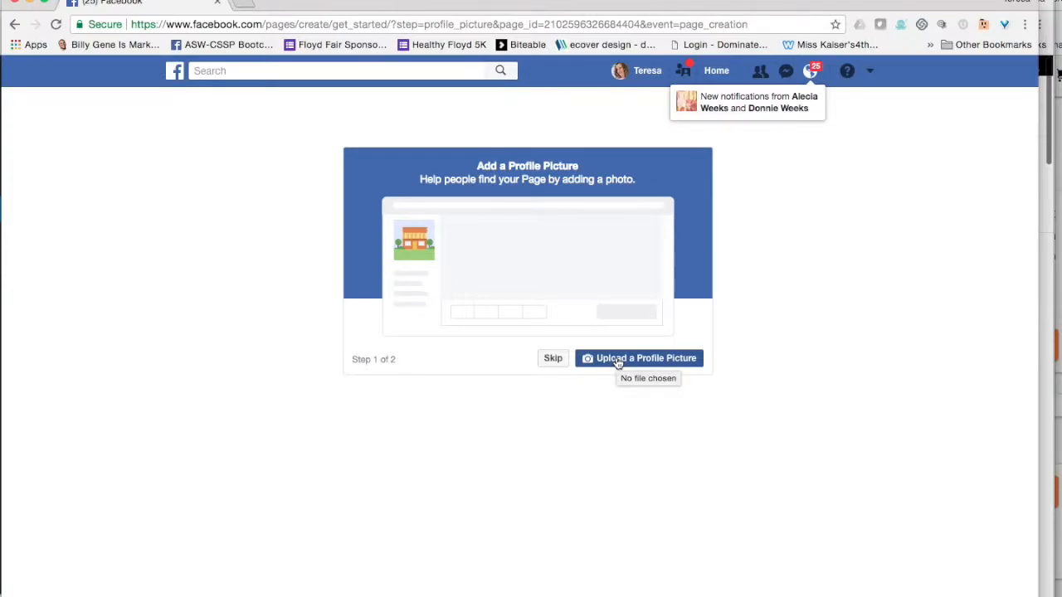
{"action": "left_click", "coordinate": [617, 363]}
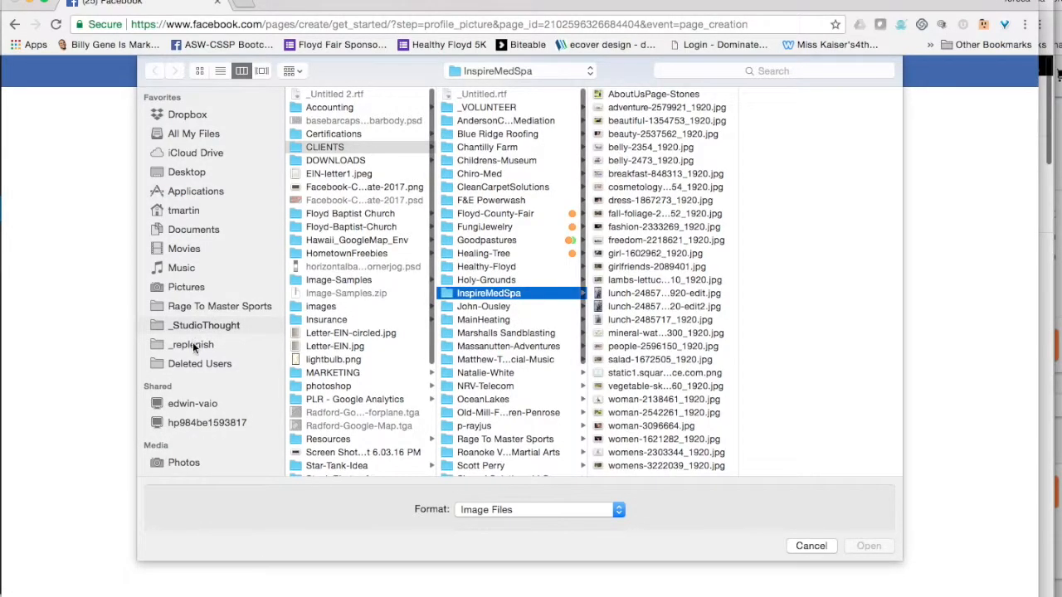
{"action": "left_click", "coordinate": [192, 289]}
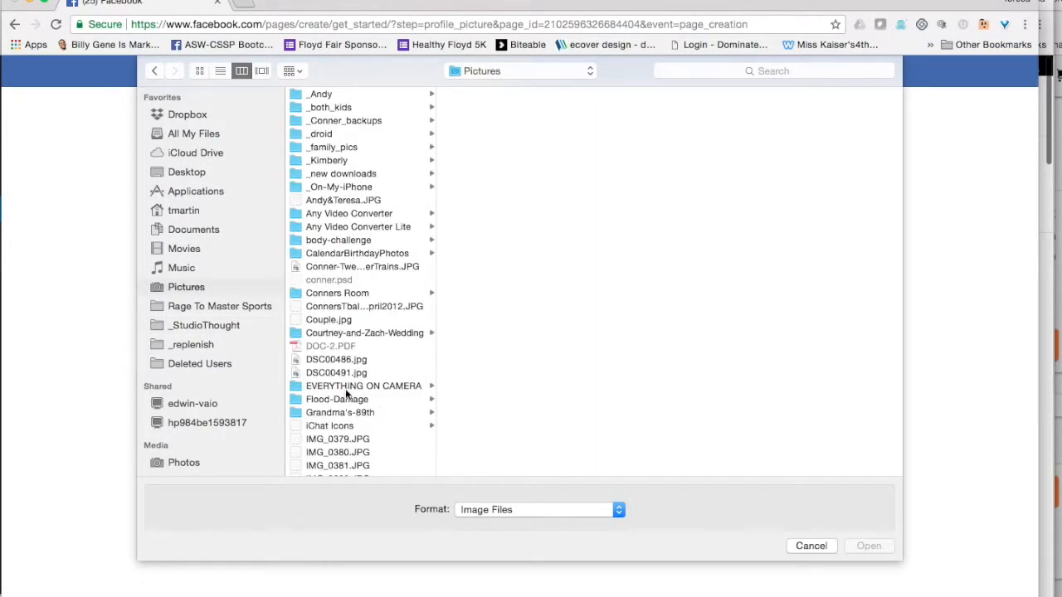
{"action": "scroll", "coordinate": [351, 432], "scroll_direction": "down", "scroll_amount": 10}
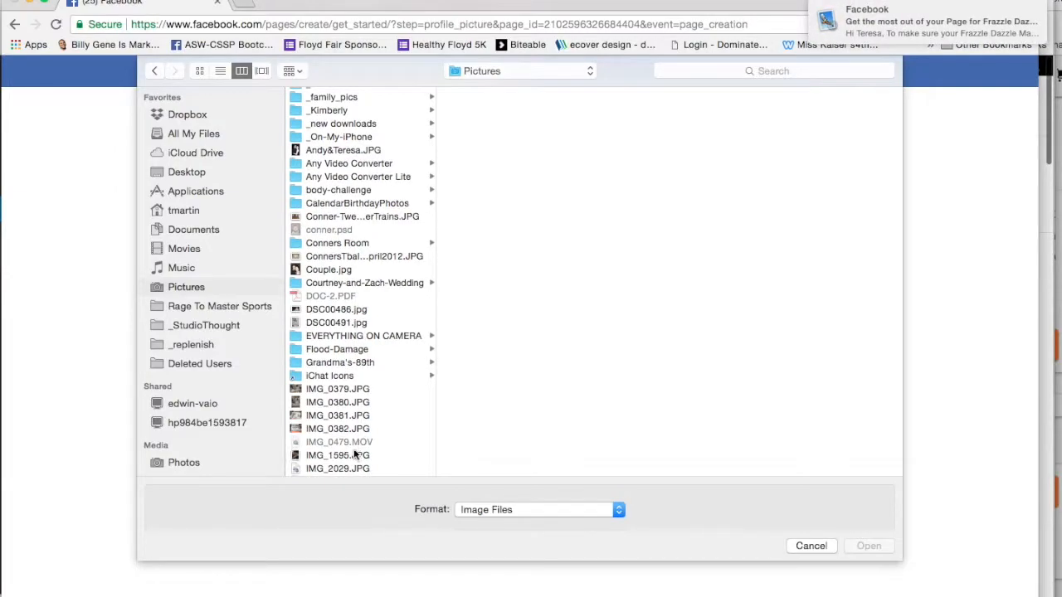
{"action": "scroll", "coordinate": [353, 440], "scroll_direction": "down", "scroll_amount": 2}
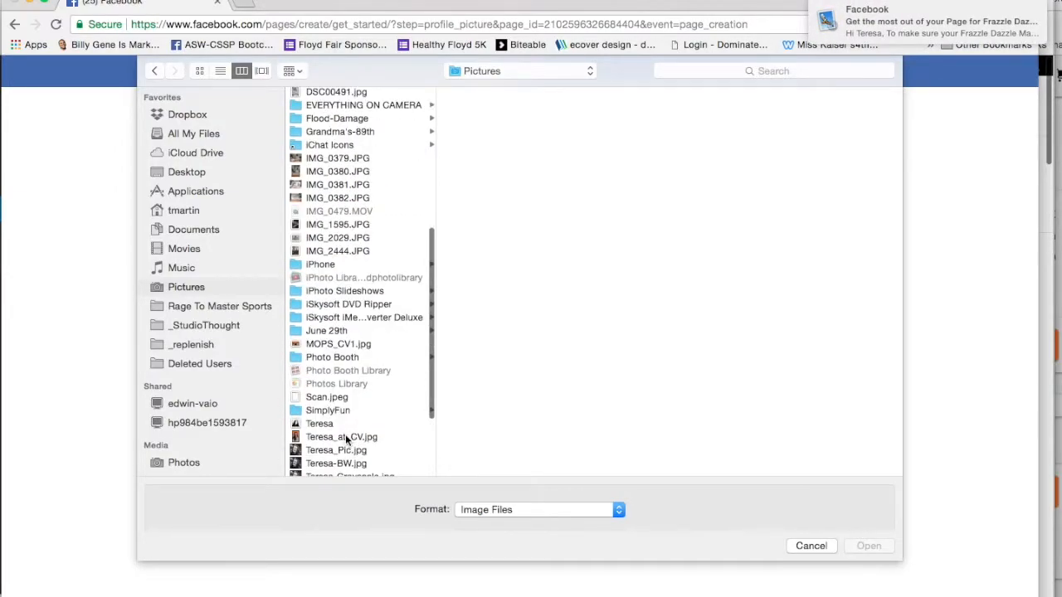
{"action": "left_click", "coordinate": [317, 452]}
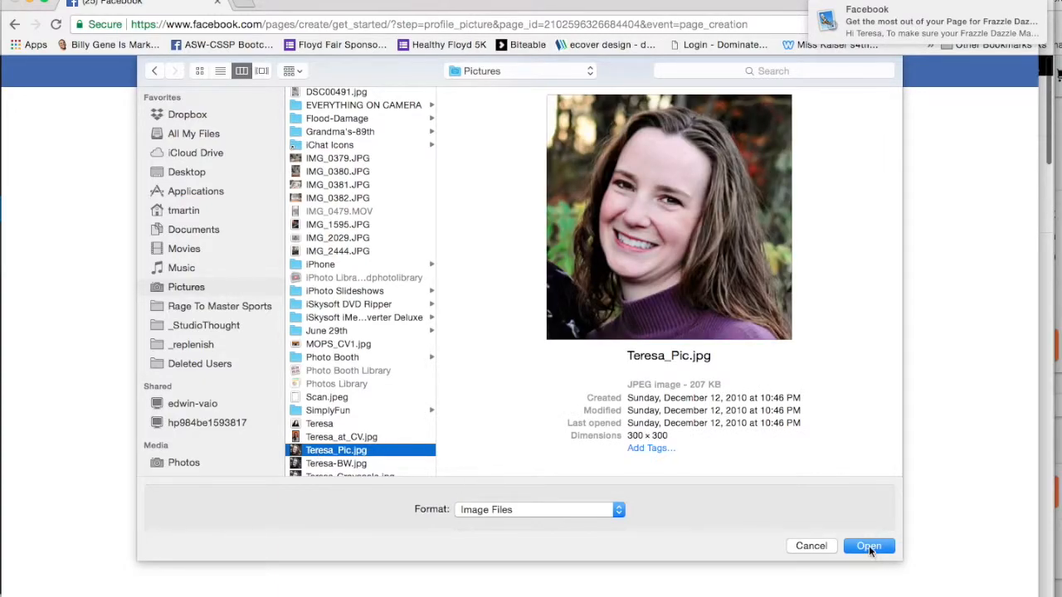
{"action": "left_click", "coordinate": [868, 546]}
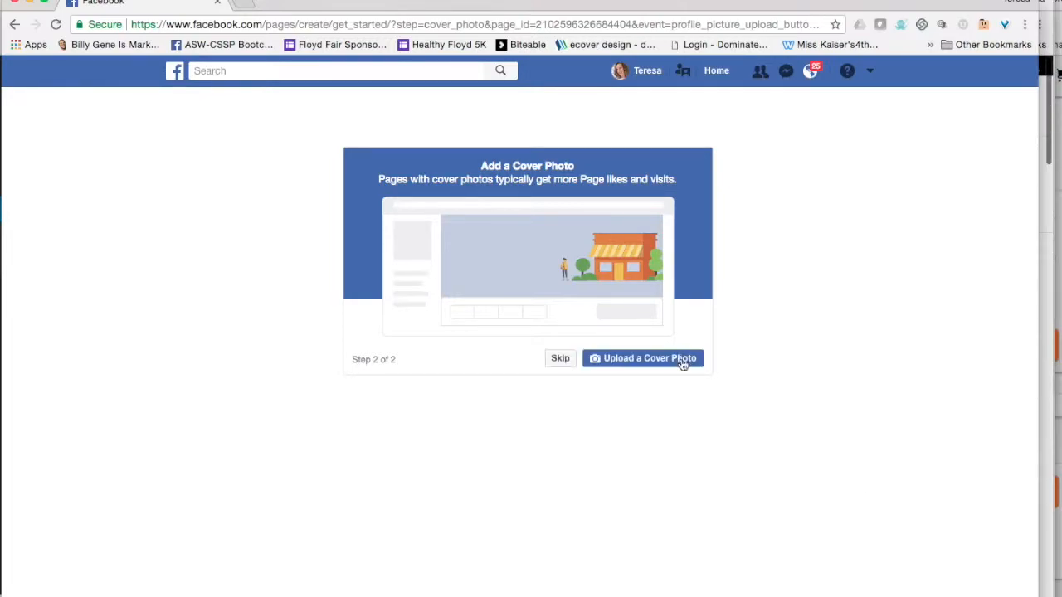
Upload IMG_0375.JPG from the TransAm folder in Pictures as the Page's cover photo.
{"action": "left_click", "coordinate": [674, 361]}
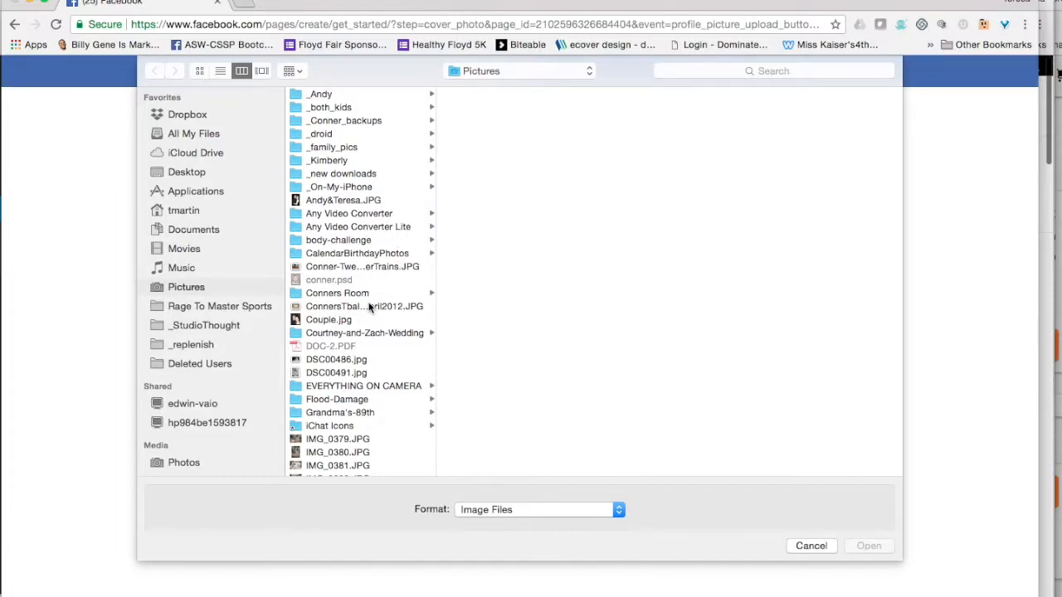
{"action": "scroll", "coordinate": [367, 379], "scroll_direction": "down", "scroll_amount": 3}
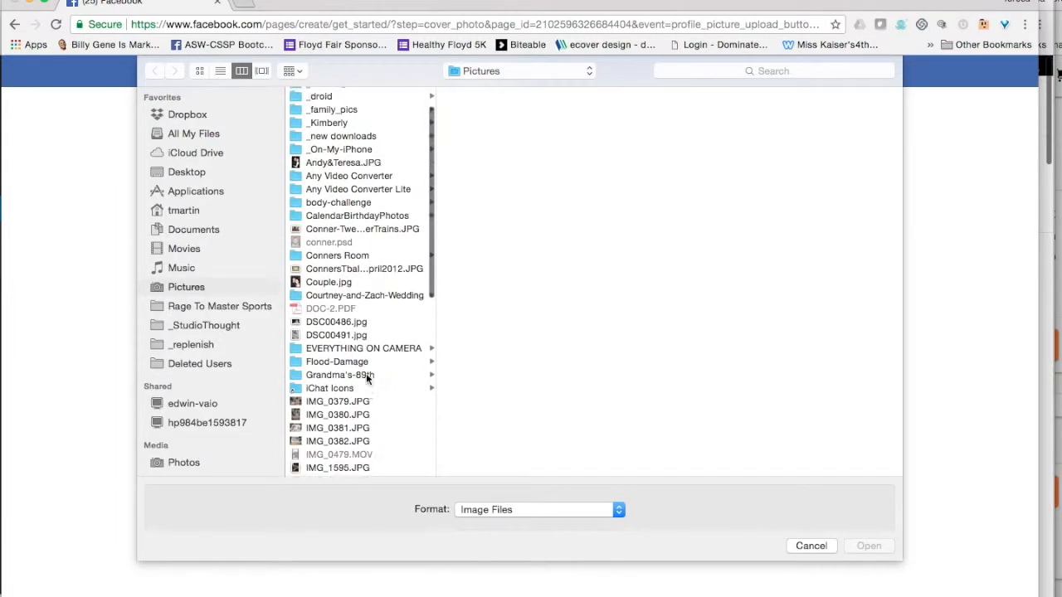
{"action": "scroll", "coordinate": [367, 379], "scroll_direction": "down", "scroll_amount": 4}
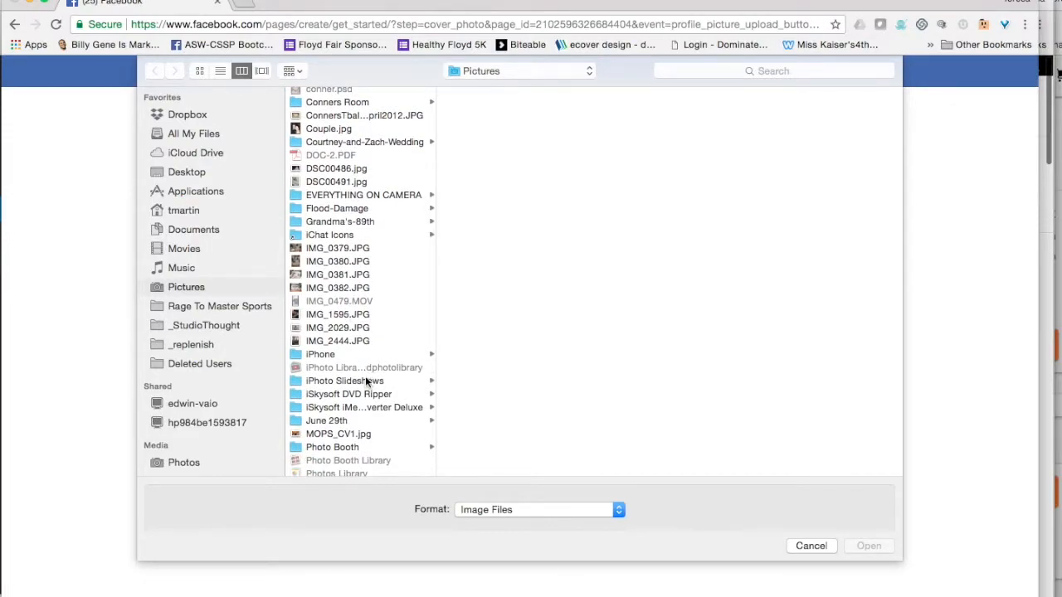
{"action": "scroll", "coordinate": [365, 378], "scroll_direction": "down", "scroll_amount": 5}
{"action": "scroll", "coordinate": [365, 376], "scroll_direction": "down", "scroll_amount": 2}
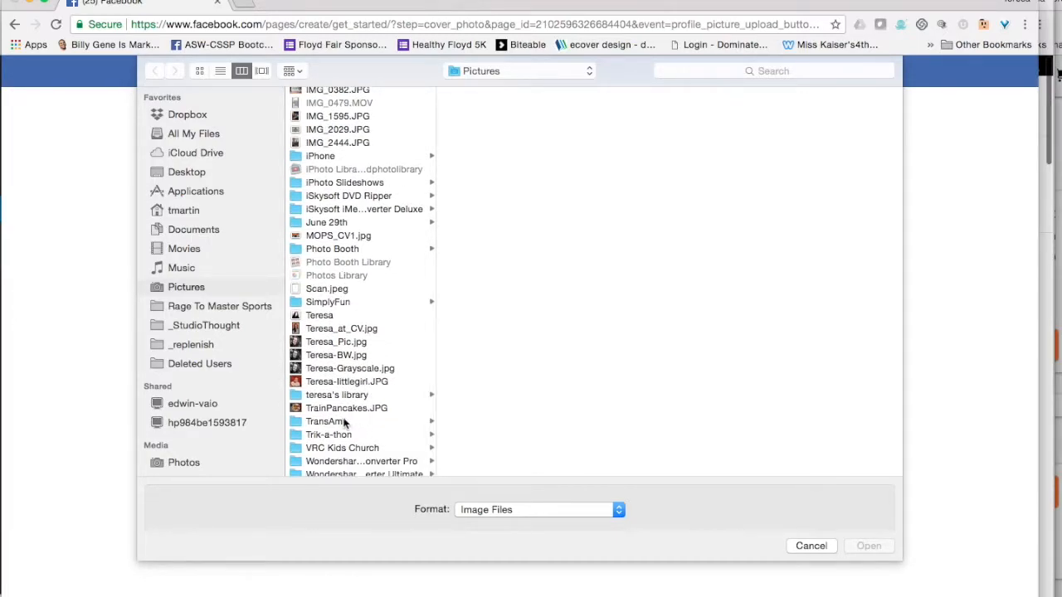
{"action": "left_click", "coordinate": [345, 423]}
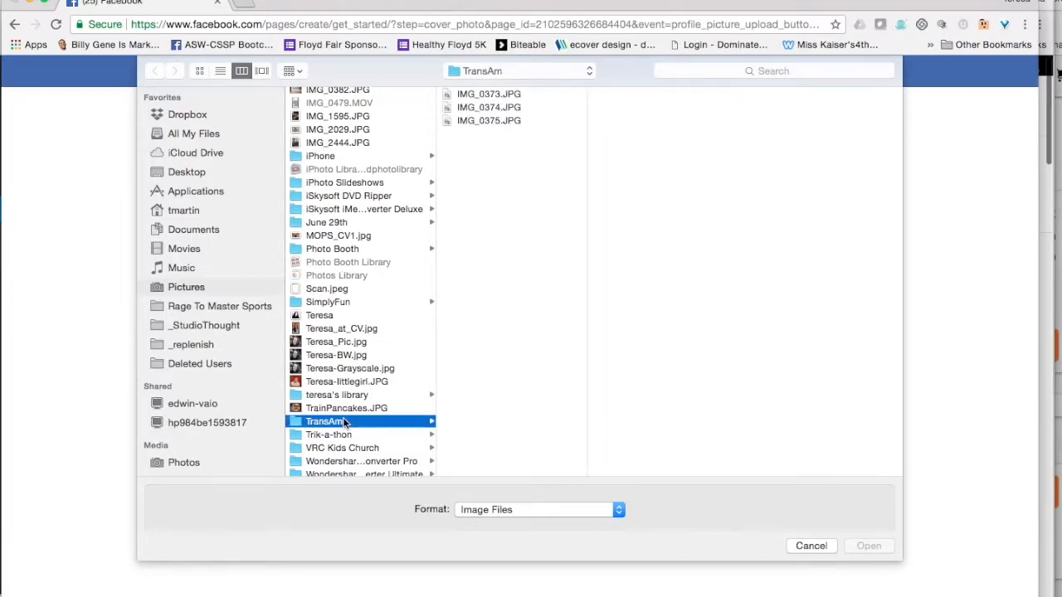
{"action": "left_click", "coordinate": [475, 122]}
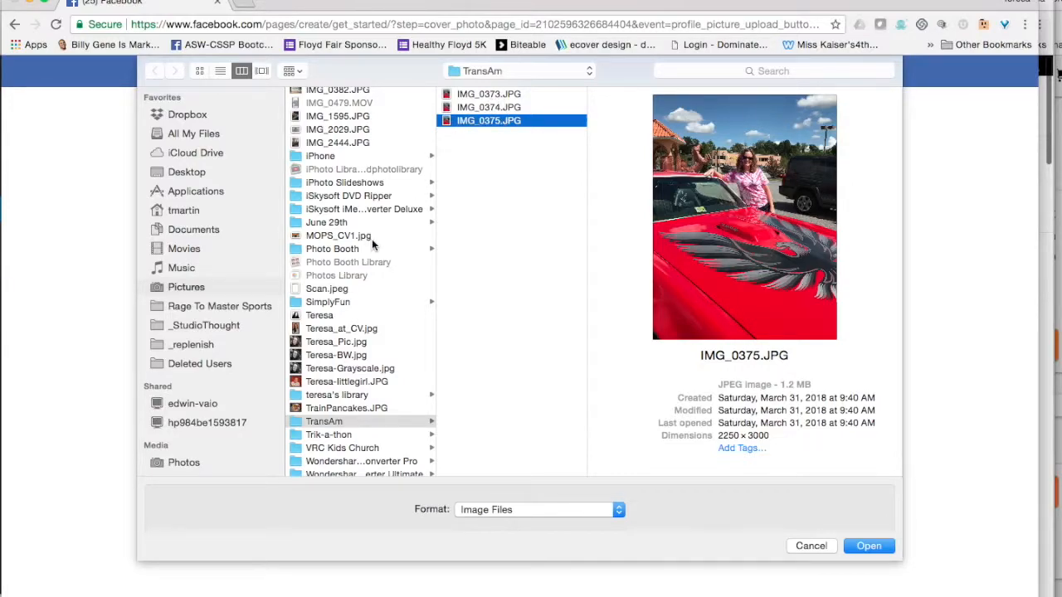
{"action": "scroll", "coordinate": [372, 240], "scroll_direction": "up", "scroll_amount": 5}
{"action": "scroll", "coordinate": [372, 239], "scroll_direction": "up", "scroll_amount": 5}
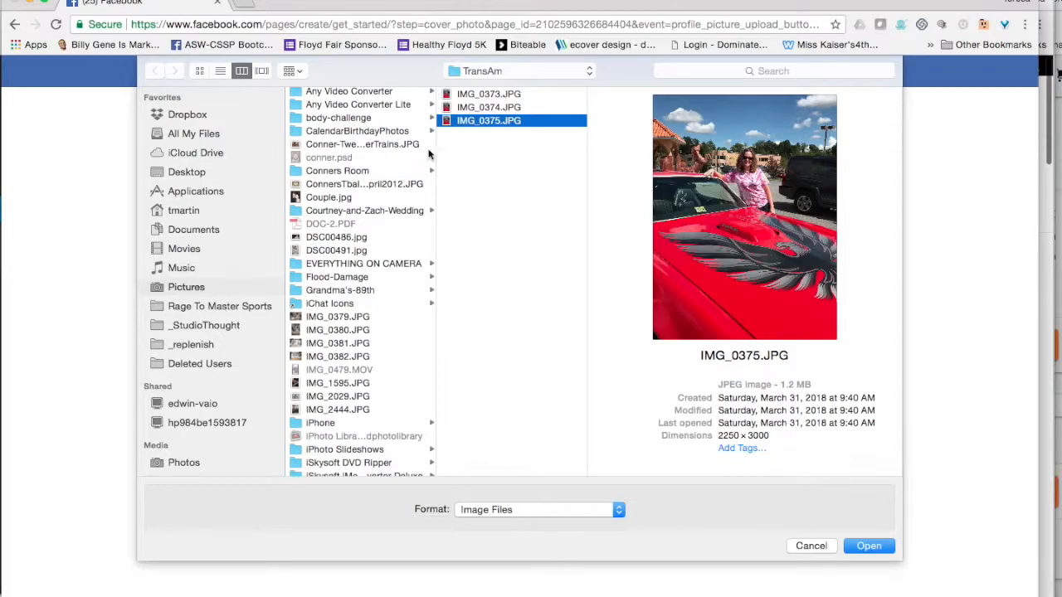
{"action": "scroll", "coordinate": [376, 199], "scroll_direction": "up", "scroll_amount": 3}
{"action": "scroll", "coordinate": [376, 197], "scroll_direction": "up", "scroll_amount": 2}
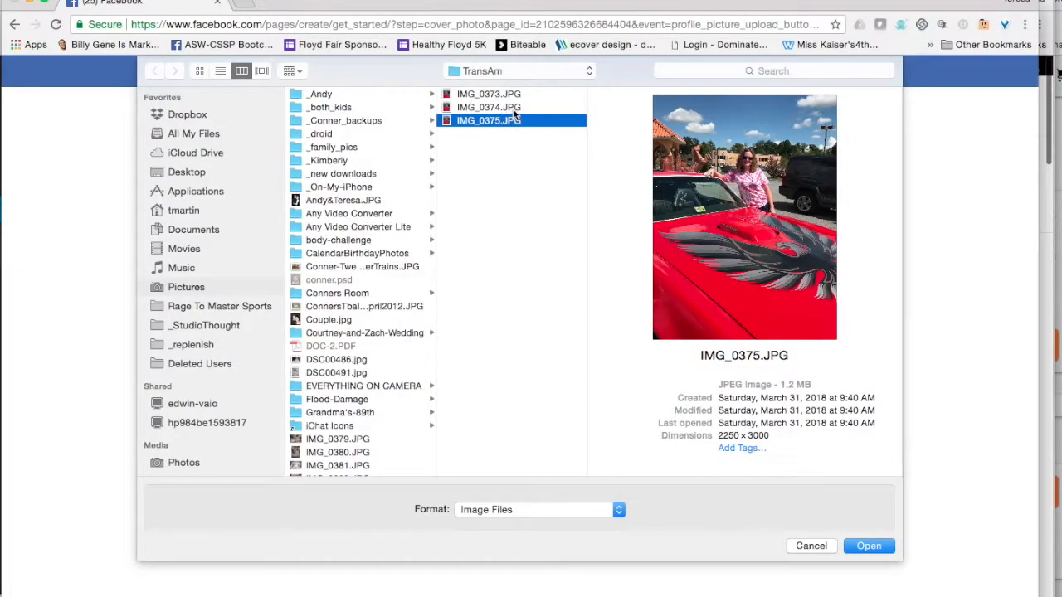
{"action": "left_click", "coordinate": [869, 547]}
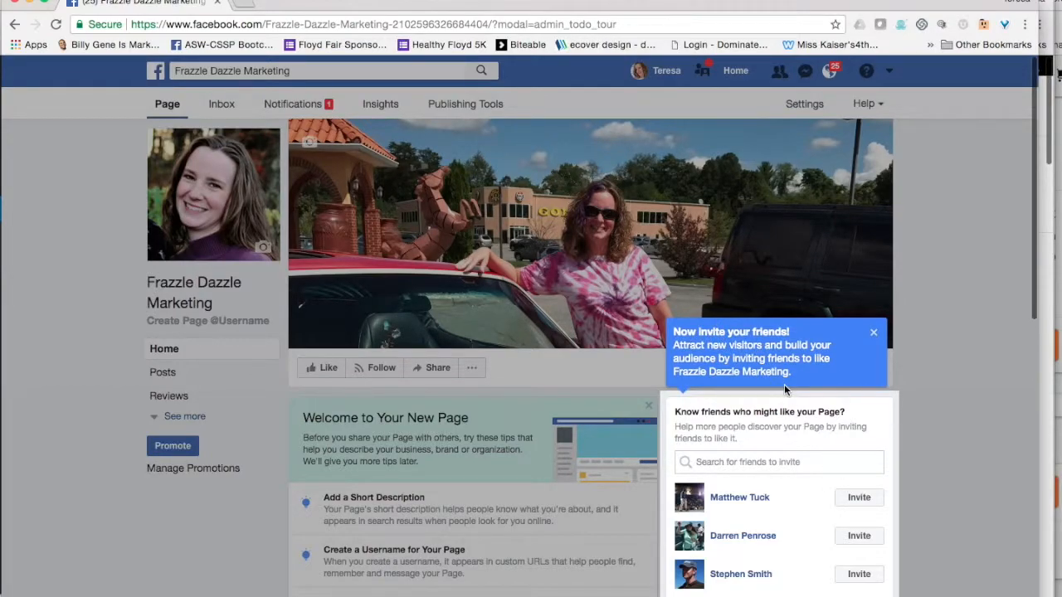
Dismiss the tour prompts about inviting friends and publishing a first post.
{"action": "scroll", "coordinate": [787, 554], "scroll_direction": "down", "scroll_amount": 1}
{"action": "scroll", "coordinate": [787, 554], "scroll_direction": "down", "scroll_amount": 5}
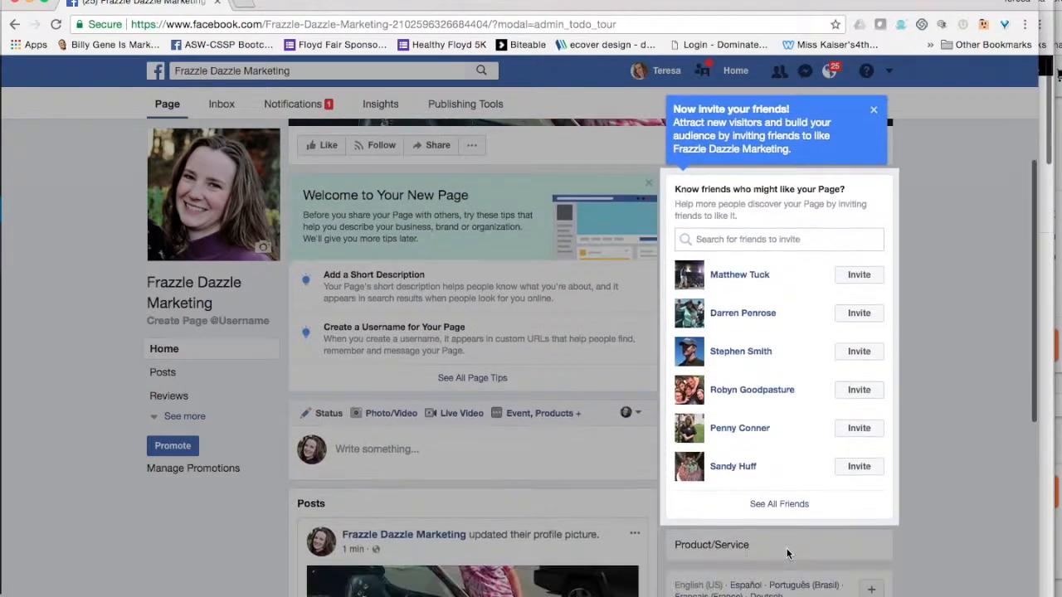
{"action": "scroll", "coordinate": [788, 554], "scroll_direction": "up", "scroll_amount": 3}
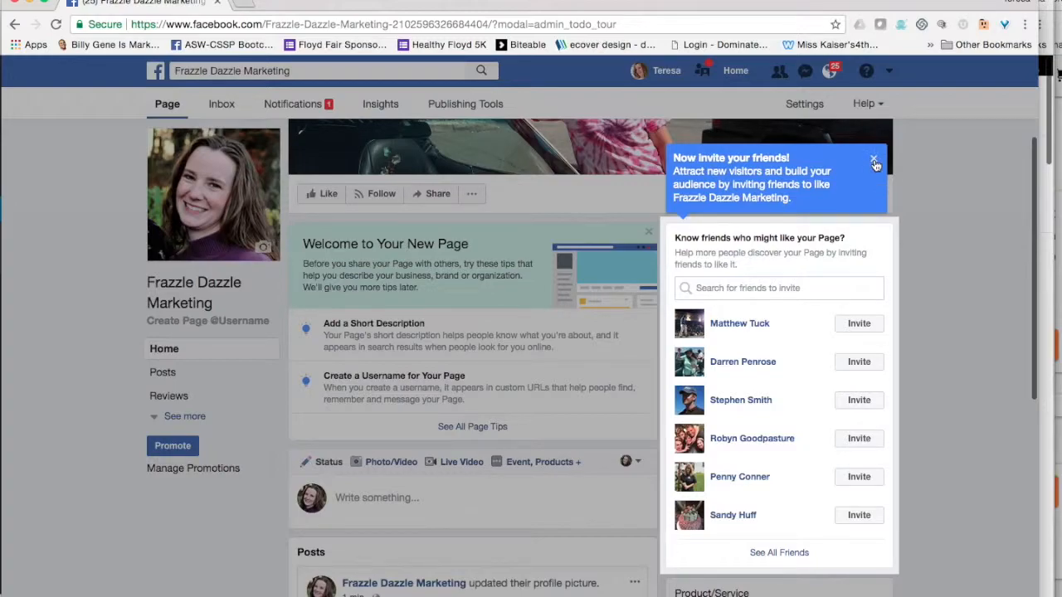
{"action": "left_click", "coordinate": [873, 160]}
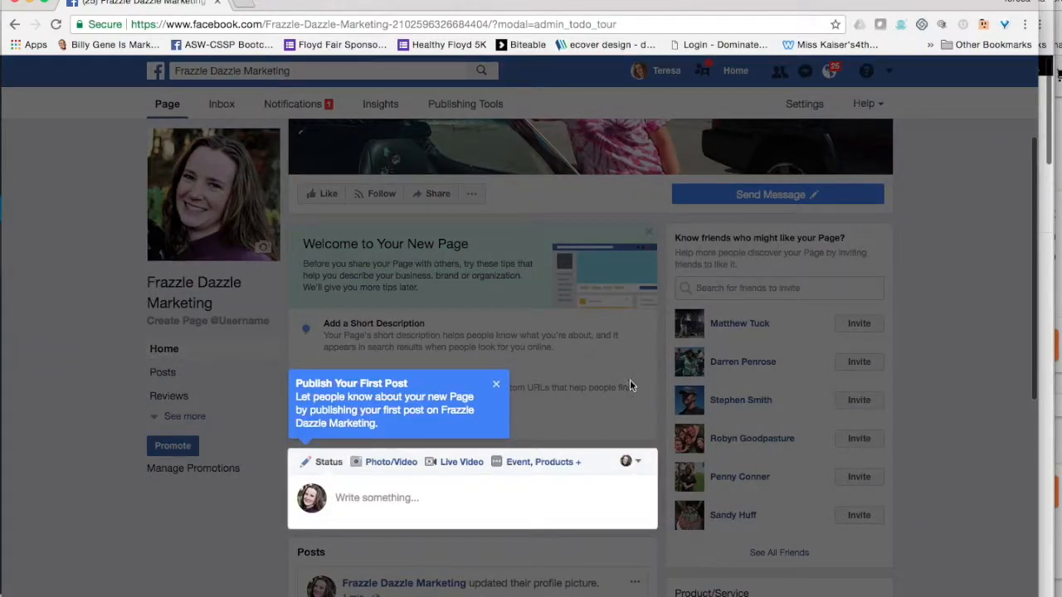
{"action": "left_click", "coordinate": [496, 387]}
Create the Page username frazzledazzlemarketing, starting from the full list of Page tips.
{"action": "scroll", "coordinate": [491, 516], "scroll_direction": "down", "scroll_amount": 2}
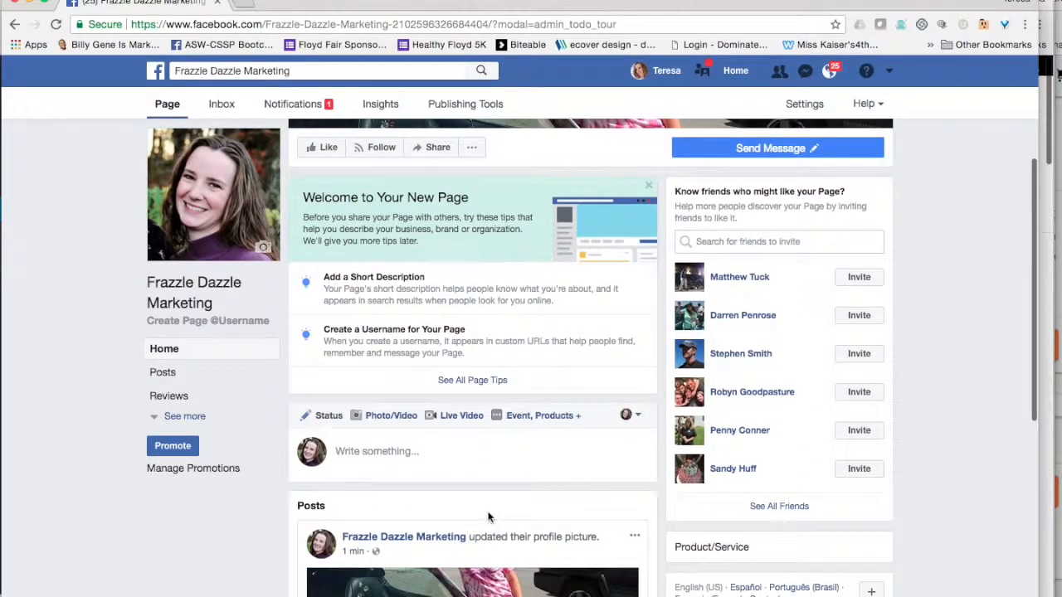
{"action": "scroll", "coordinate": [487, 518], "scroll_direction": "up", "scroll_amount": 2}
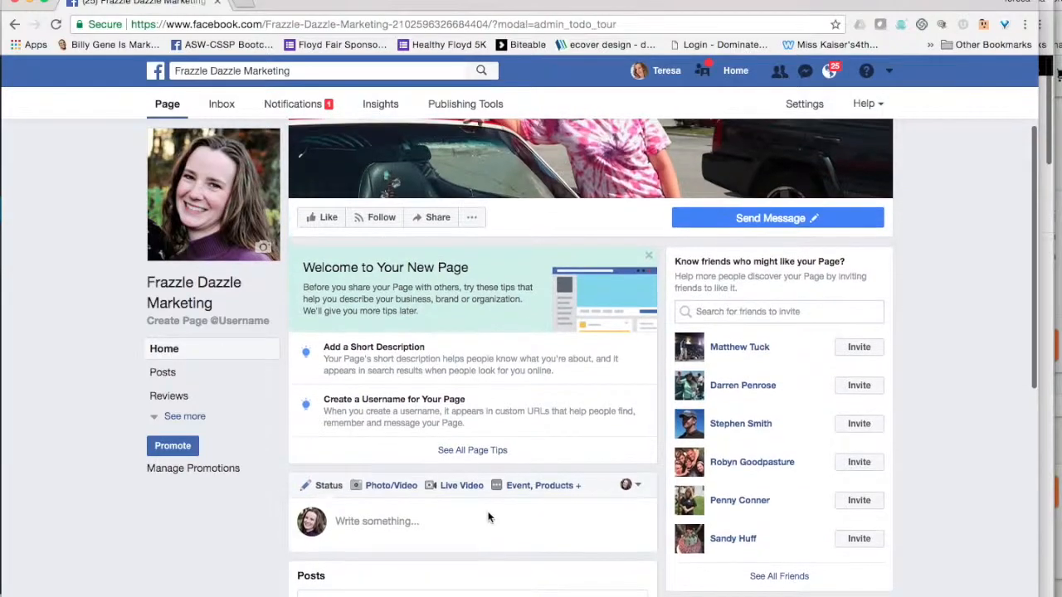
{"action": "left_click", "coordinate": [463, 454]}
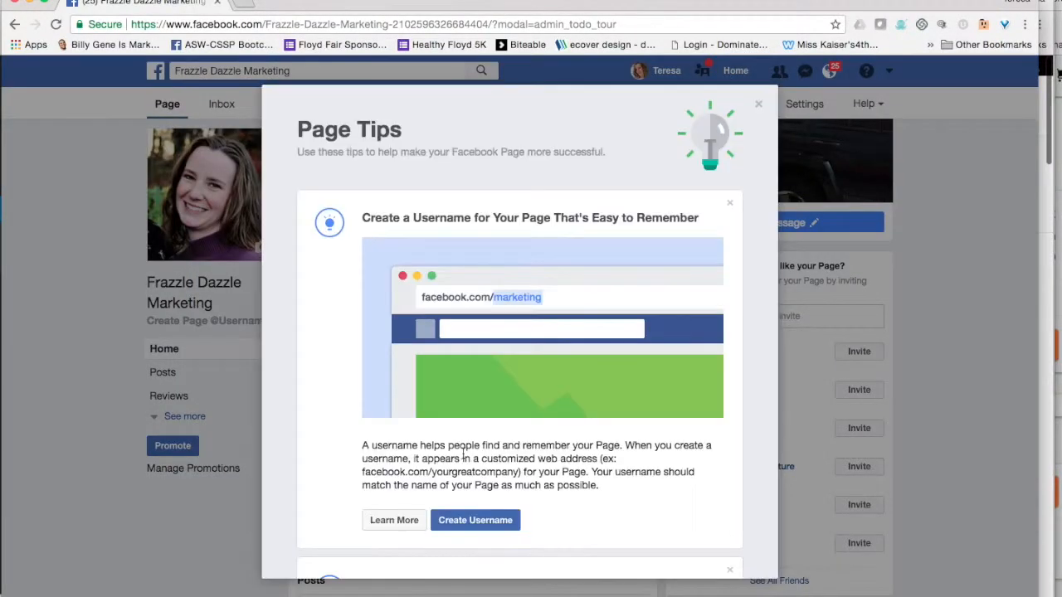
{"action": "left_click", "coordinate": [471, 524]}
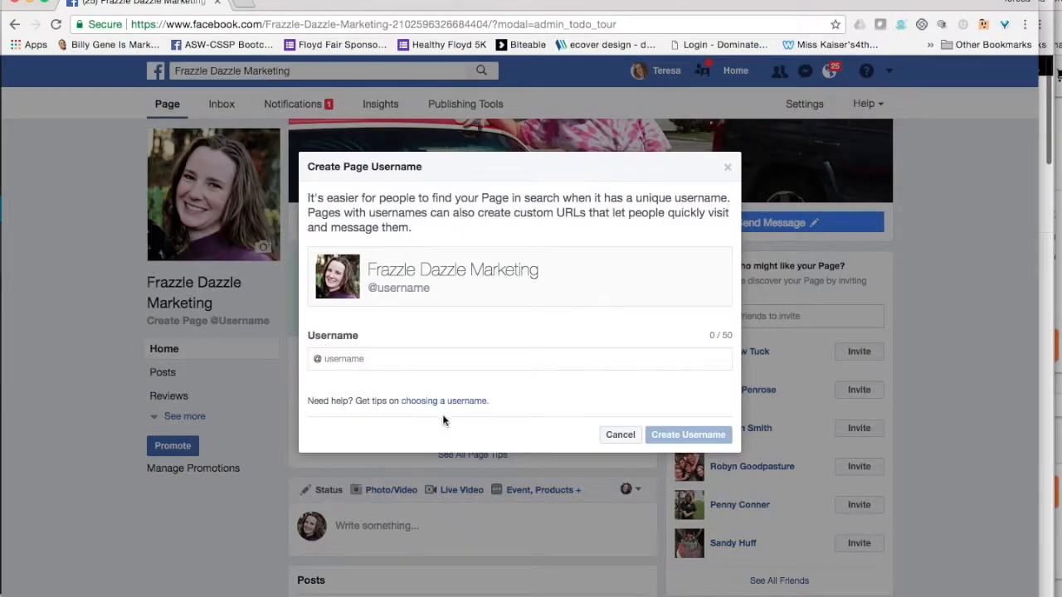
{"action": "left_click", "coordinate": [393, 355]}
{"action": "type", "text": "frazzledazzlemarketing"}
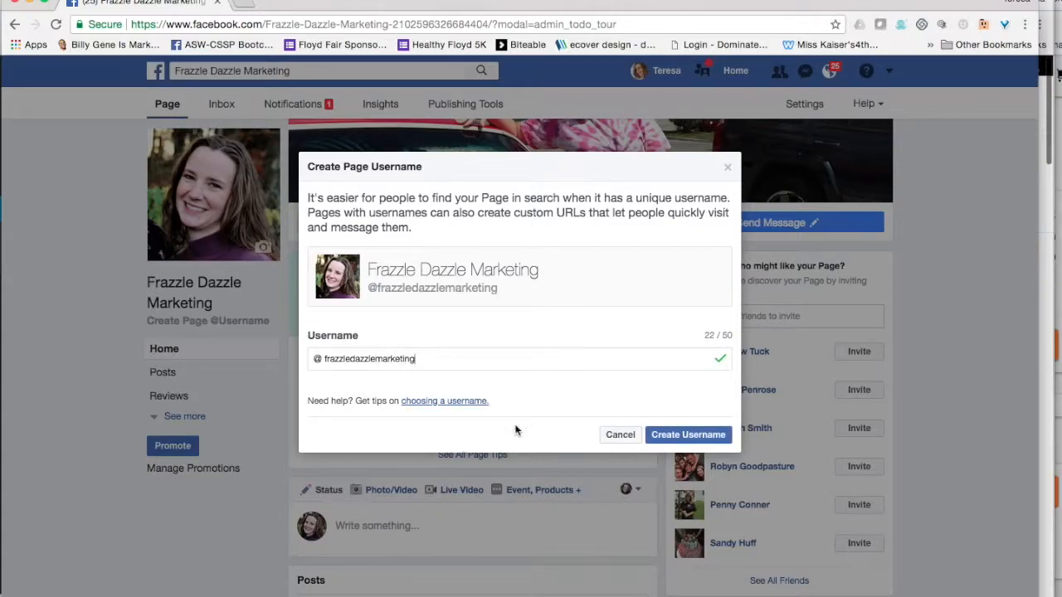
{"action": "left_click", "coordinate": [680, 436]}
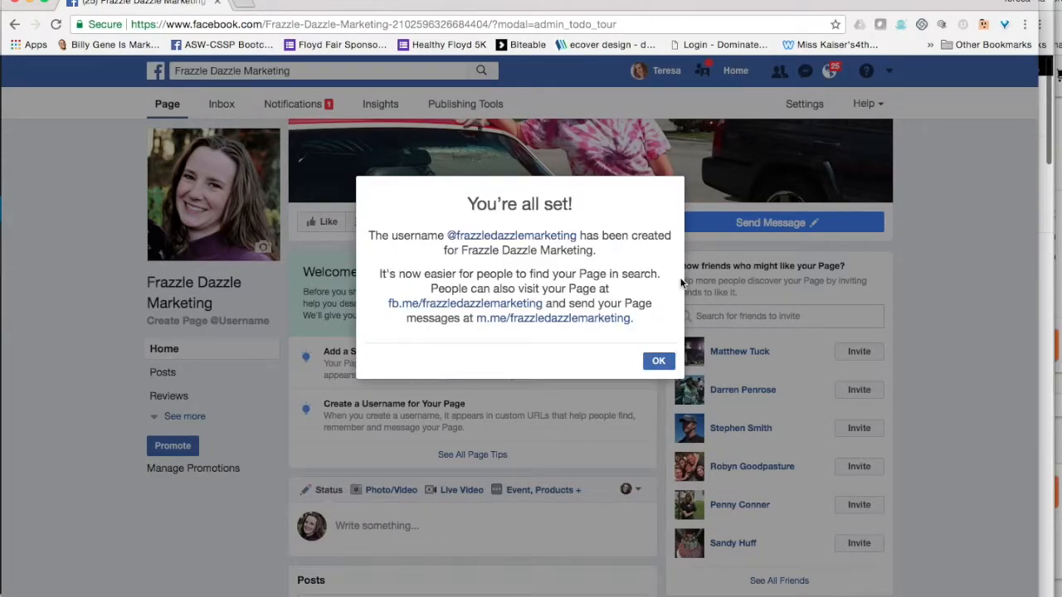
{"action": "left_click", "coordinate": [659, 363]}
Expand the full list of the Page's sections and open the Page's general settings.
{"action": "scroll", "coordinate": [658, 363], "scroll_direction": "down", "scroll_amount": 3}
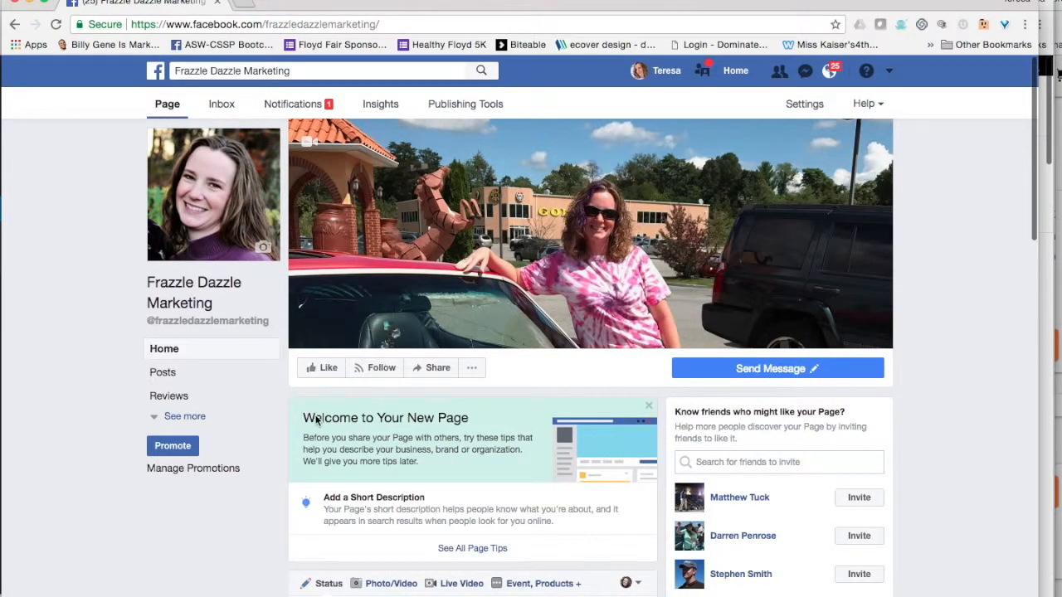
{"action": "scroll", "coordinate": [349, 484], "scroll_direction": "down", "scroll_amount": 3}
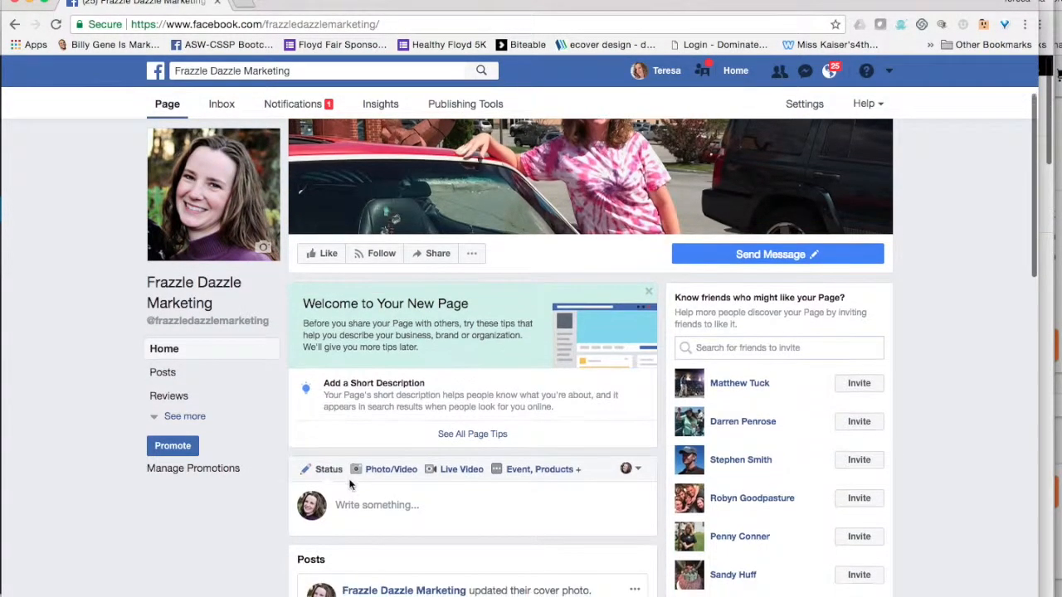
{"action": "scroll", "coordinate": [349, 485], "scroll_direction": "down", "scroll_amount": 2}
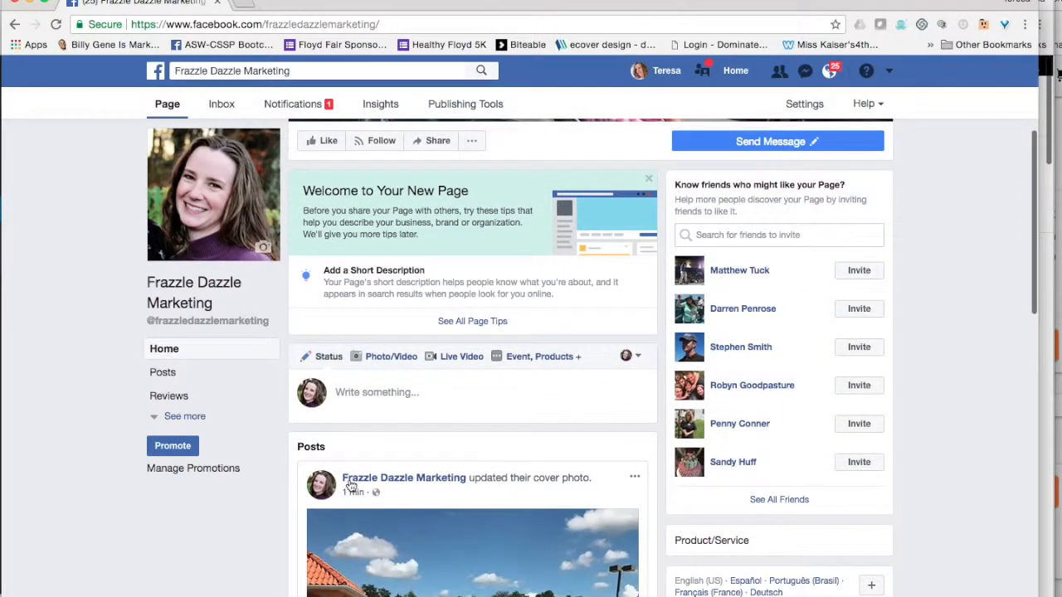
{"action": "scroll", "coordinate": [349, 485], "scroll_direction": "down", "scroll_amount": 1}
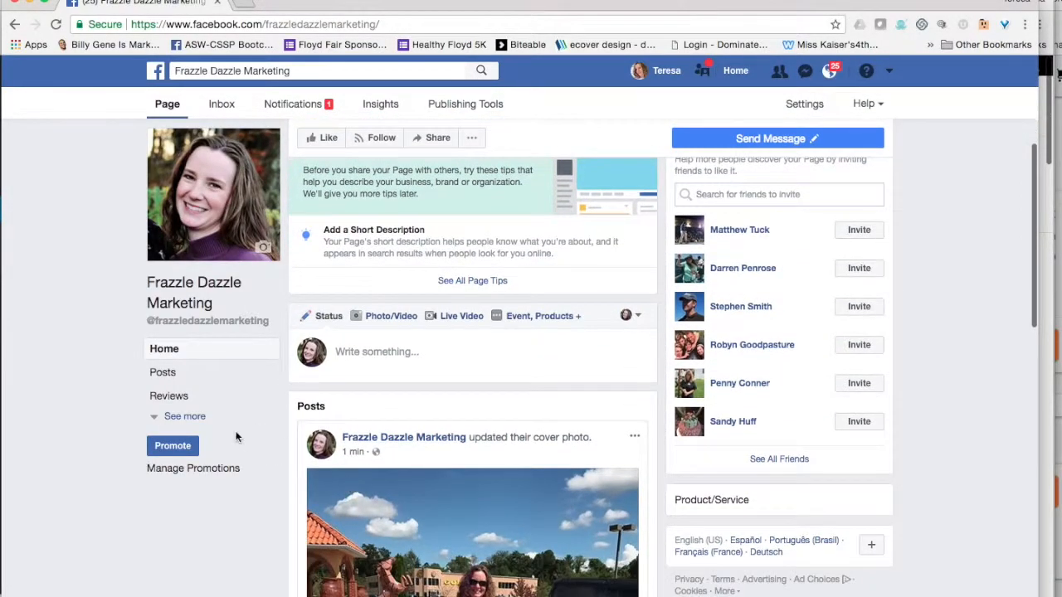
{"action": "left_click", "coordinate": [185, 415]}
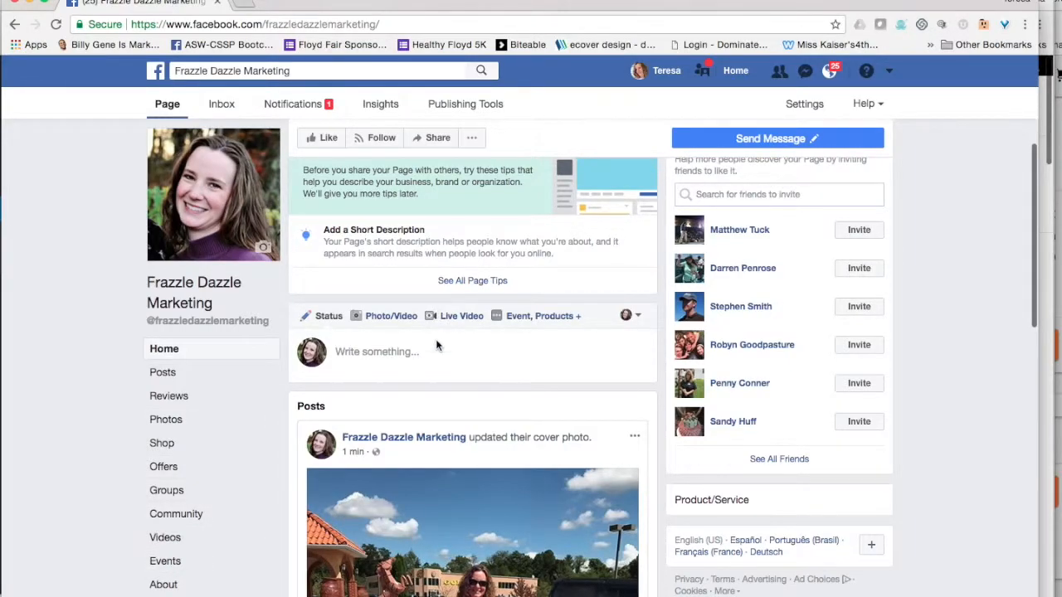
{"action": "scroll", "coordinate": [437, 346], "scroll_direction": "up", "scroll_amount": 4}
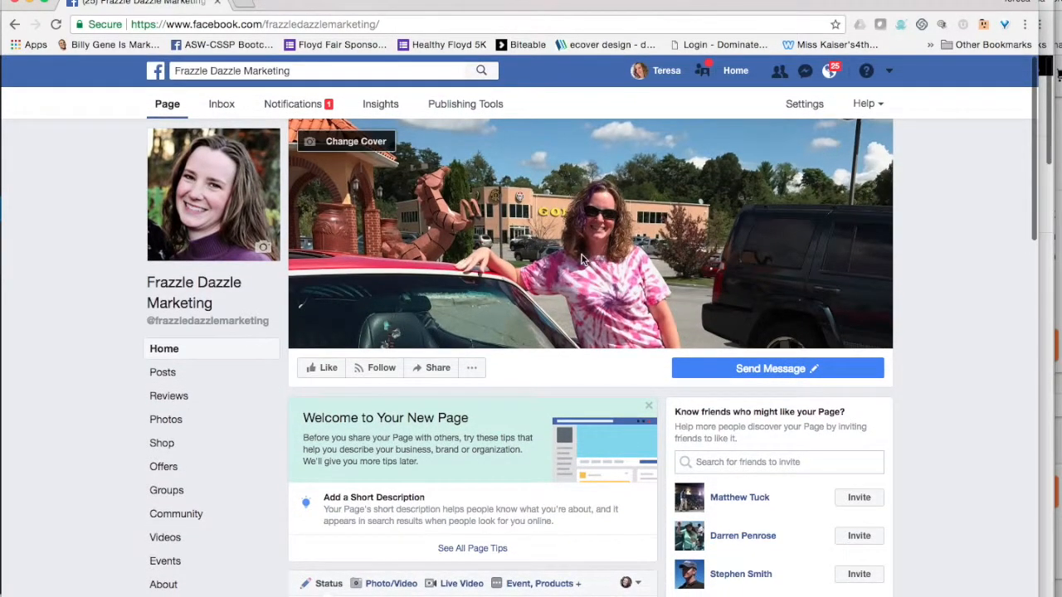
{"action": "left_click", "coordinate": [803, 111]}
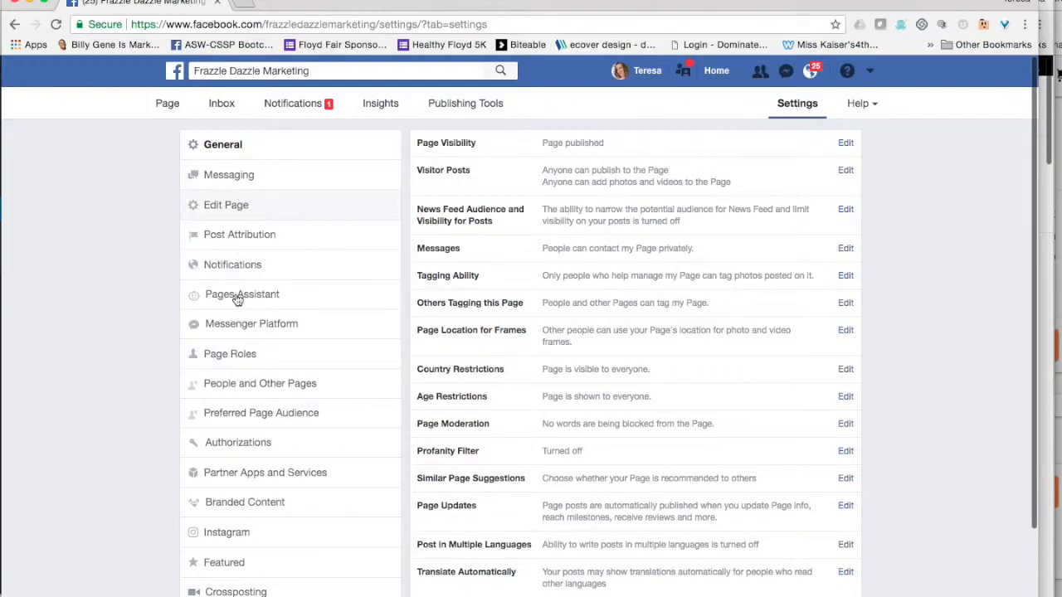
Open the Page Roles settings and review how new roles are assigned and which roles exist.
{"action": "left_click", "coordinate": [251, 360]}
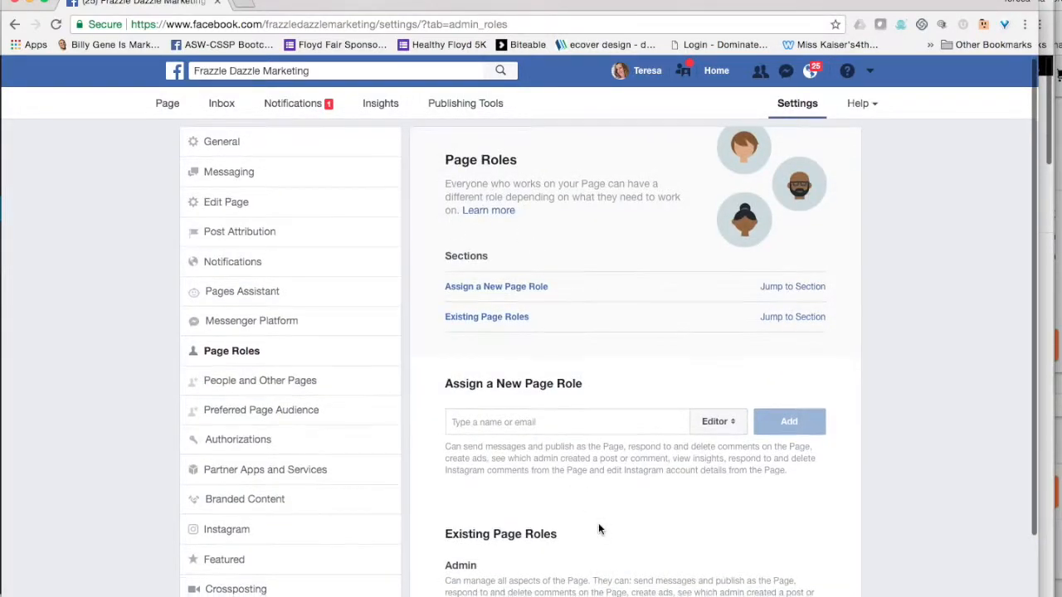
{"action": "scroll", "coordinate": [598, 522], "scroll_direction": "down", "scroll_amount": 3}
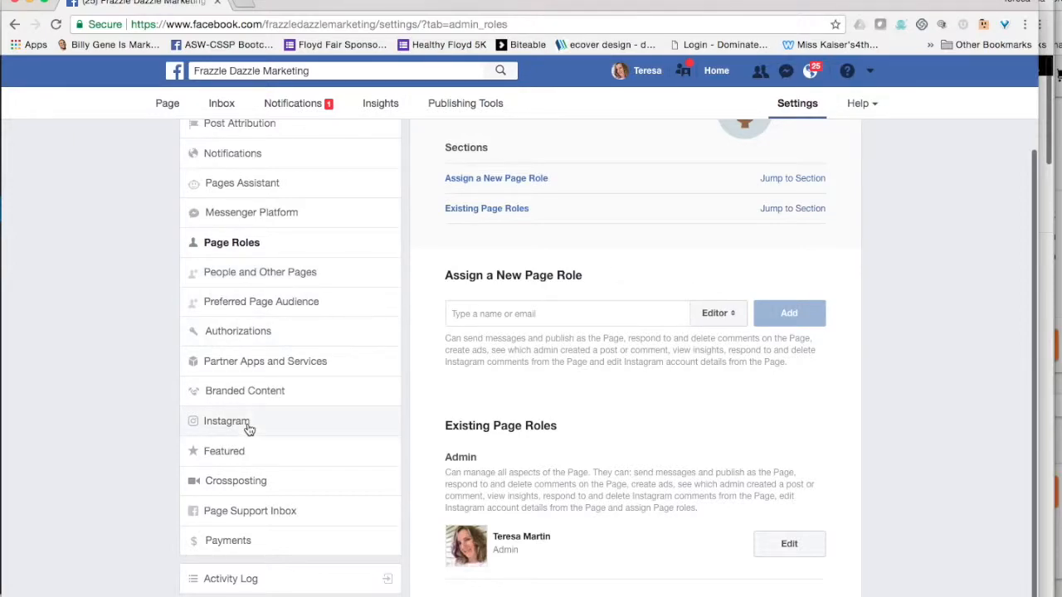
{"action": "scroll", "coordinate": [249, 428], "scroll_direction": "up", "scroll_amount": 3}
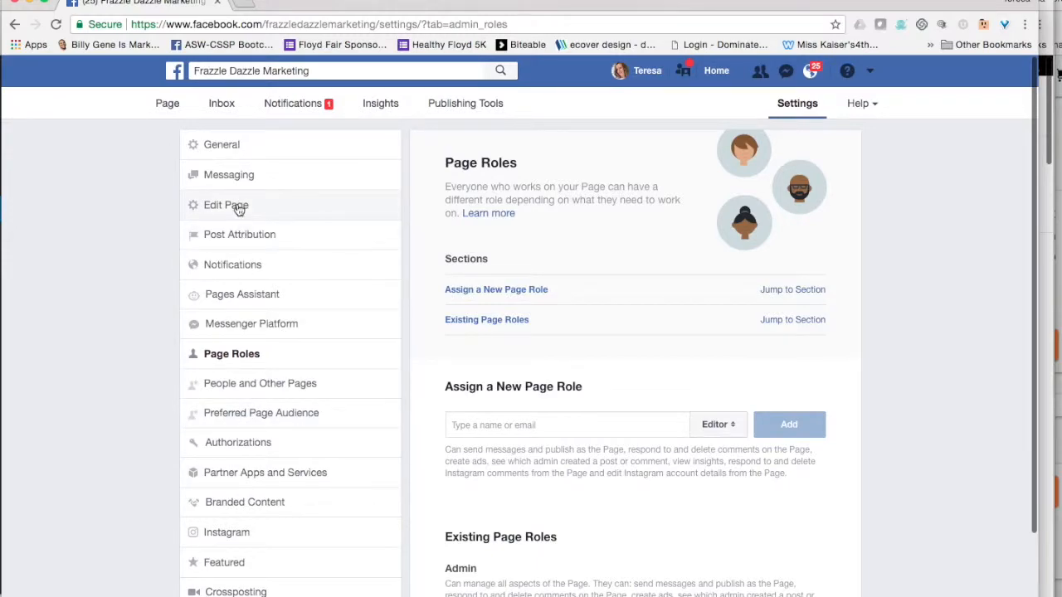
Open the template choices in the Edit Page settings and look through the available Page templates down to Standard.
{"action": "left_click", "coordinate": [239, 208]}
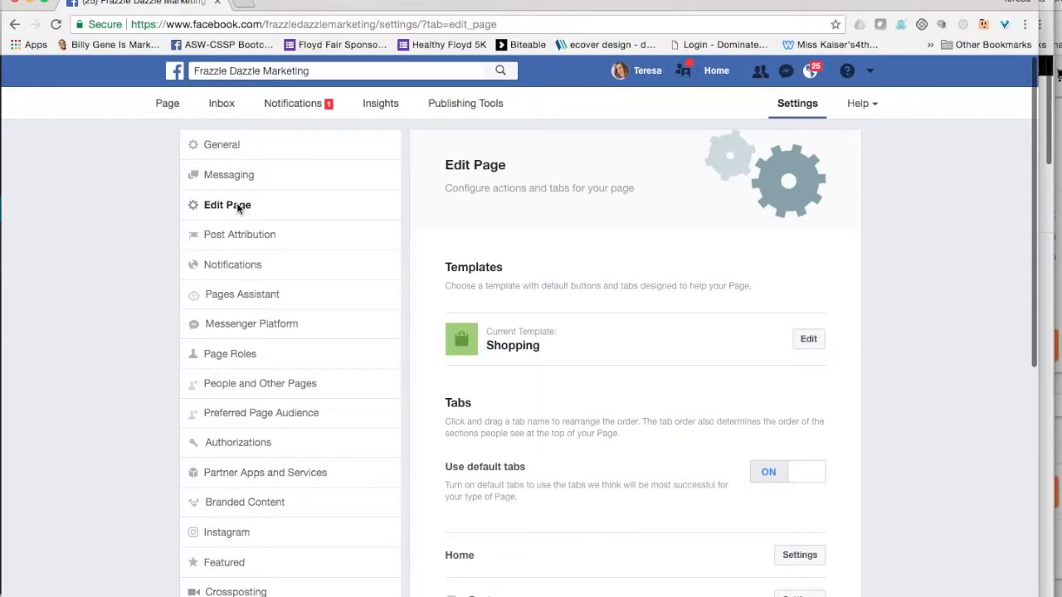
{"action": "left_click", "coordinate": [809, 340]}
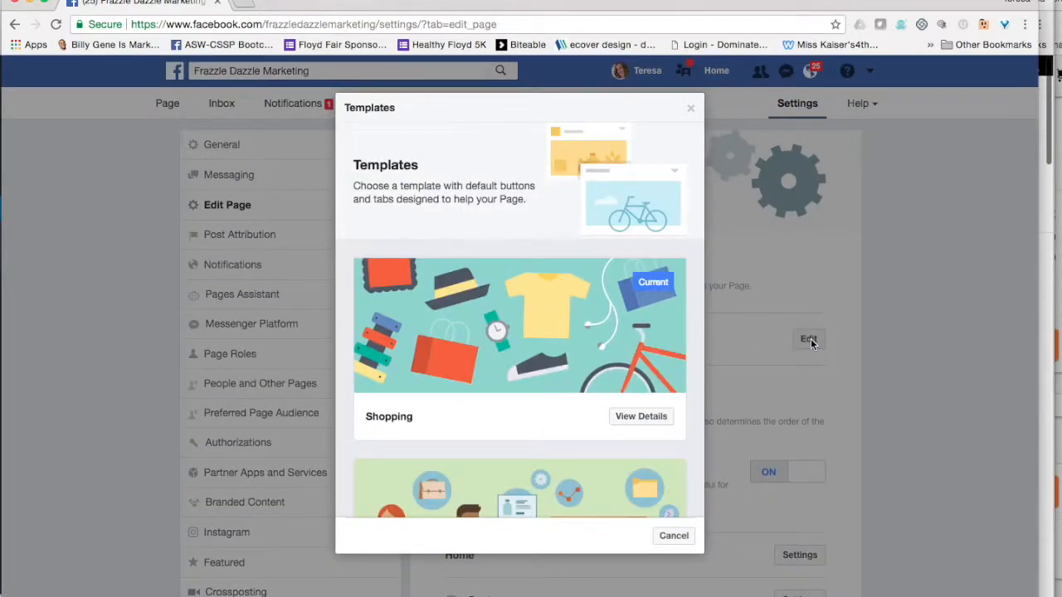
{"action": "scroll", "coordinate": [633, 332], "scroll_direction": "down", "scroll_amount": 5}
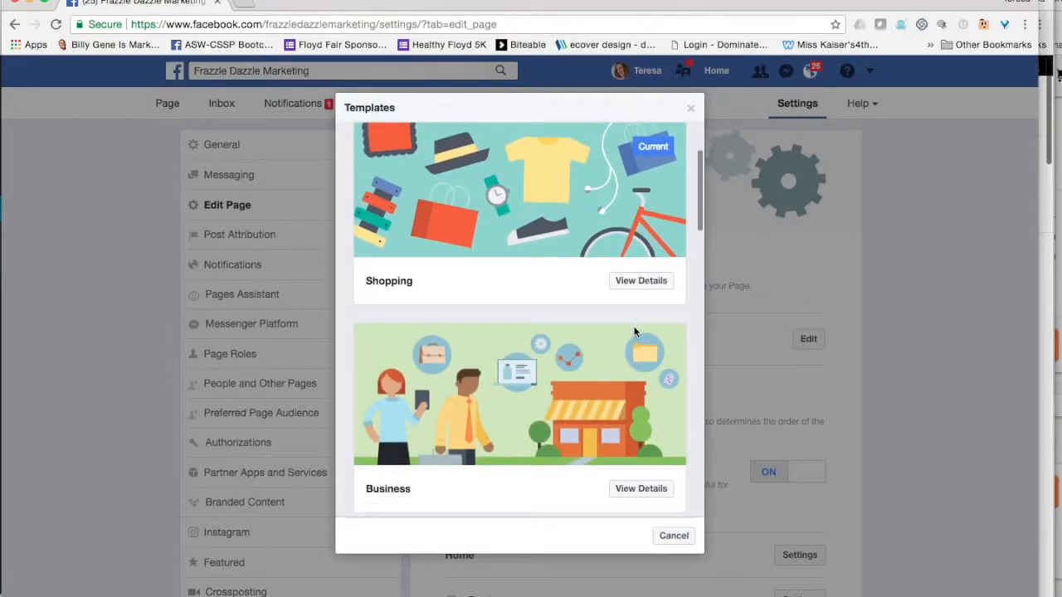
{"action": "scroll", "coordinate": [634, 330], "scroll_direction": "down", "scroll_amount": 6}
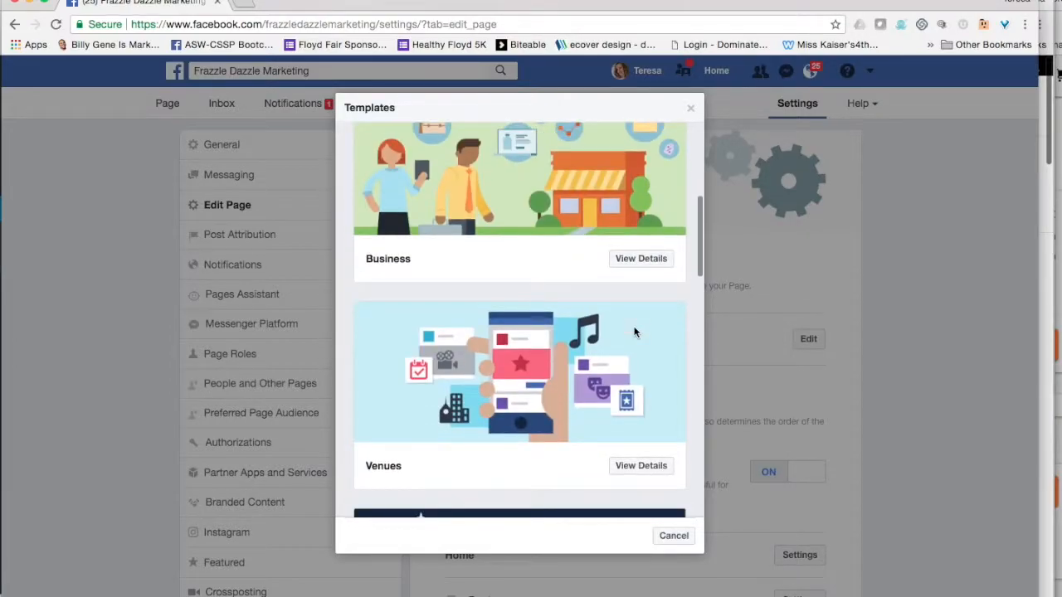
{"action": "scroll", "coordinate": [634, 332], "scroll_direction": "down", "scroll_amount": 4}
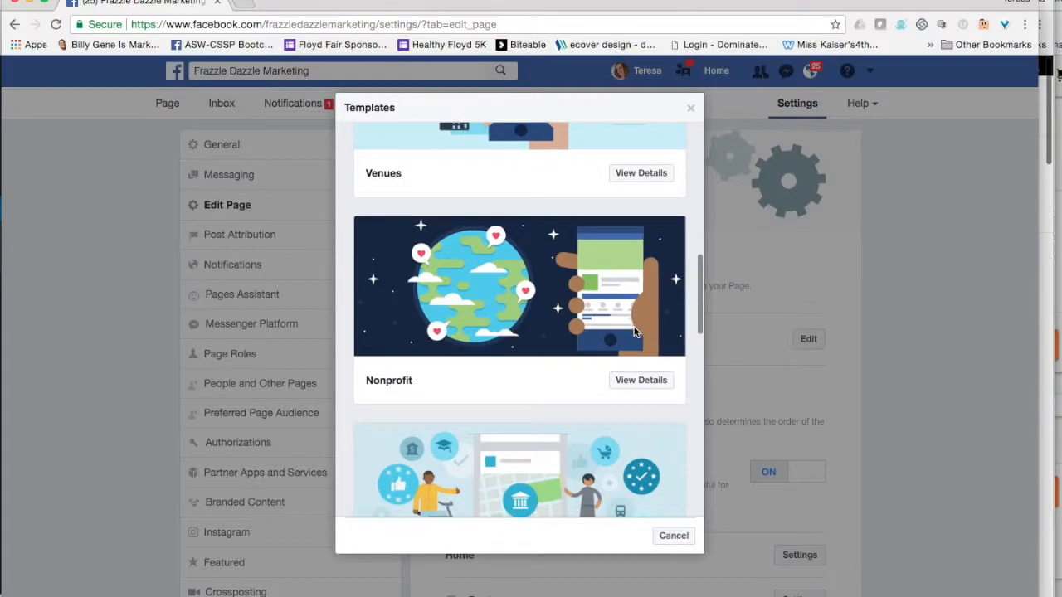
{"action": "scroll", "coordinate": [633, 331], "scroll_direction": "down", "scroll_amount": 2}
{"action": "scroll", "coordinate": [633, 332], "scroll_direction": "down", "scroll_amount": 2}
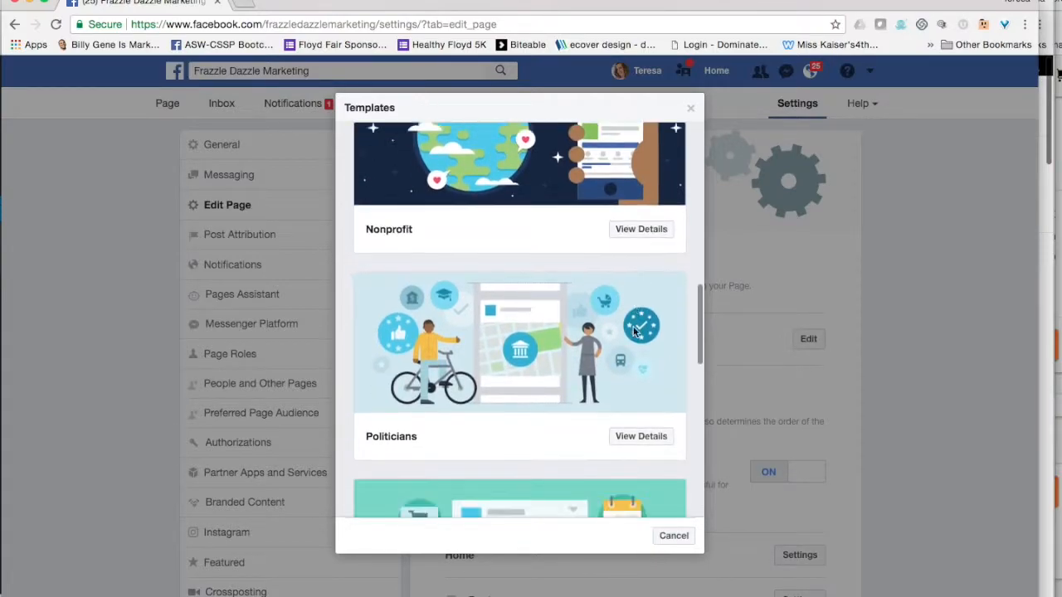
{"action": "scroll", "coordinate": [633, 332], "scroll_direction": "down", "scroll_amount": 4}
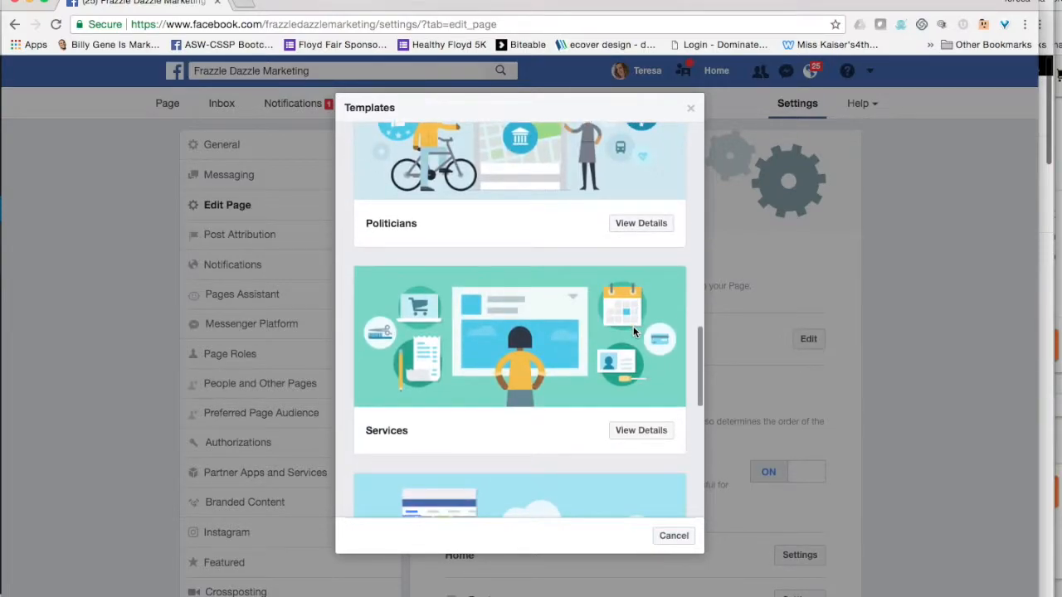
{"action": "scroll", "coordinate": [633, 332], "scroll_direction": "down", "scroll_amount": 2}
{"action": "scroll", "coordinate": [633, 331], "scroll_direction": "down", "scroll_amount": 4}
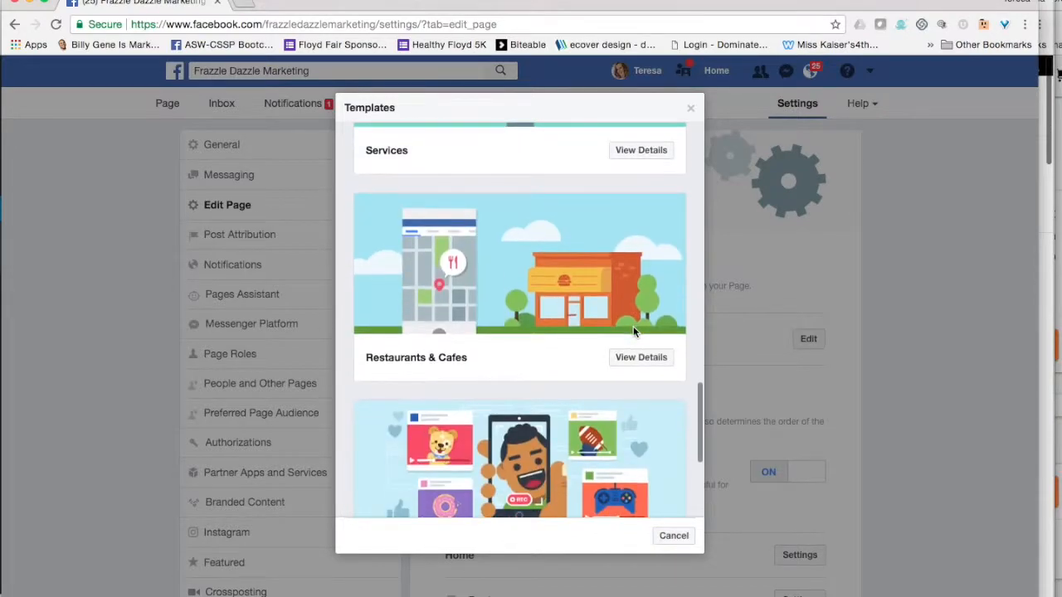
{"action": "scroll", "coordinate": [633, 332], "scroll_direction": "down", "scroll_amount": 3}
{"action": "scroll", "coordinate": [633, 332], "scroll_direction": "down", "scroll_amount": 3}
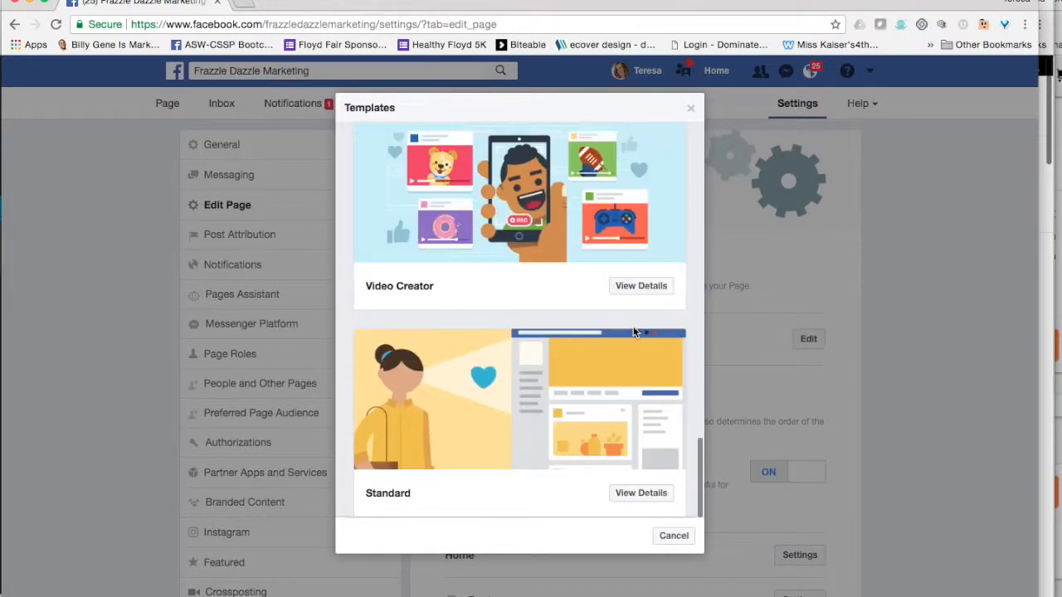
{"action": "scroll", "coordinate": [632, 332], "scroll_direction": "up", "scroll_amount": 10}
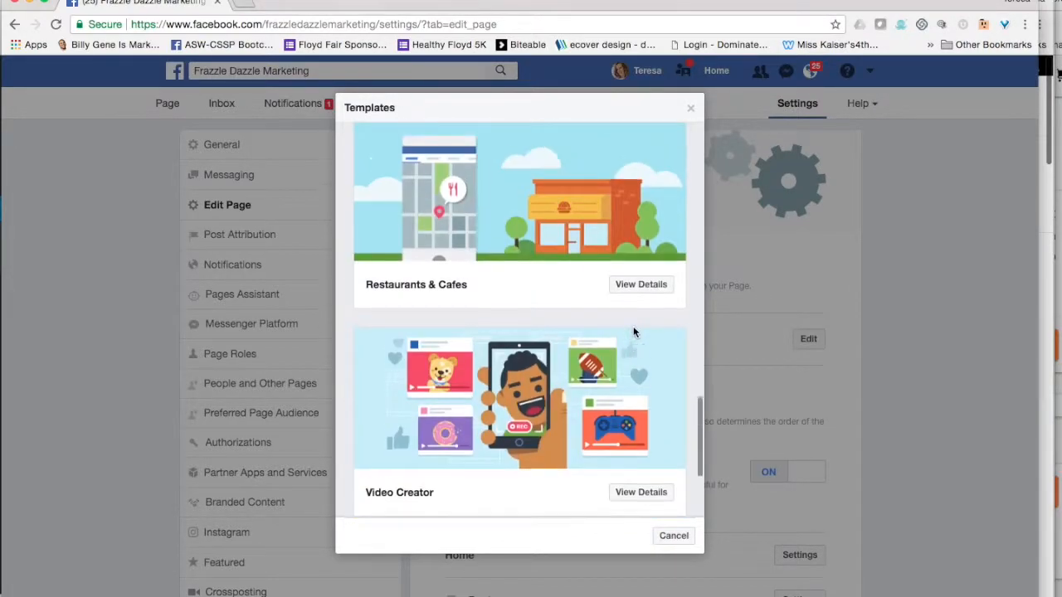
Open the Services template's details, read through its buttons and tabs, and apply the template to the Page.
{"action": "left_click", "coordinate": [642, 371]}
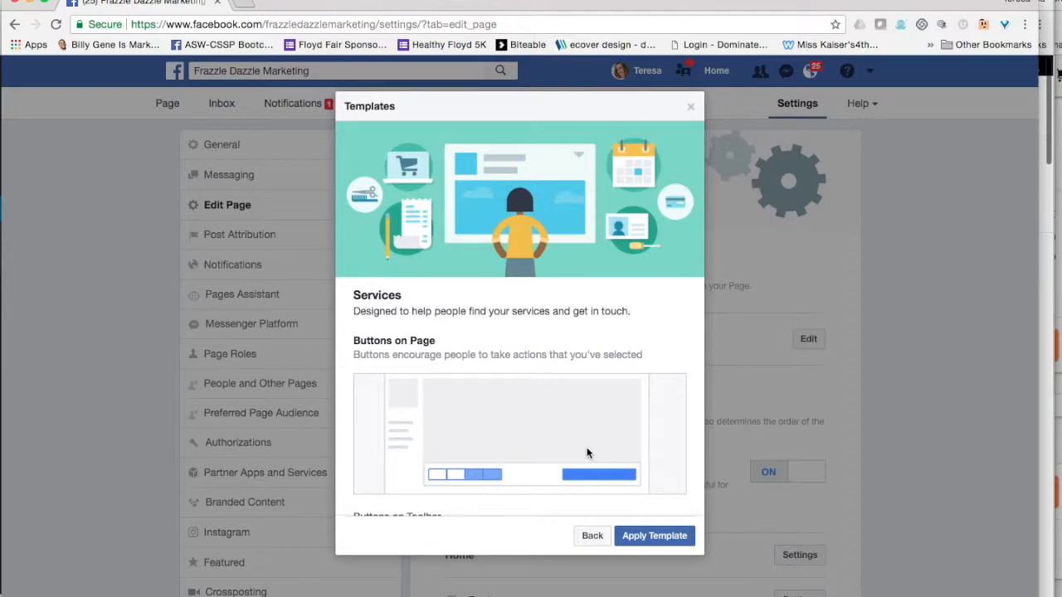
{"action": "scroll", "coordinate": [569, 358], "scroll_direction": "down", "scroll_amount": 3}
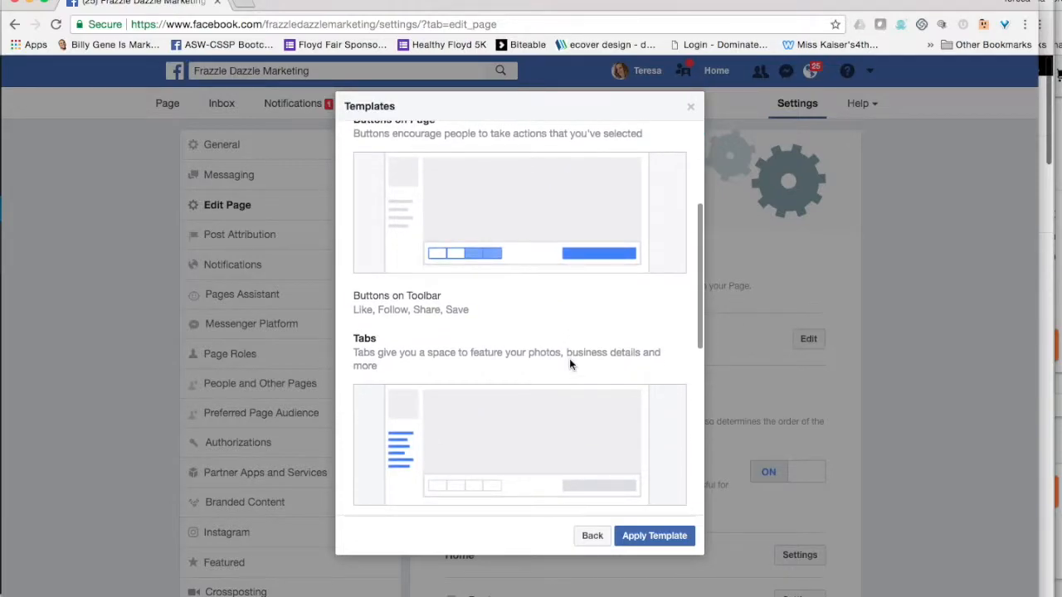
{"action": "scroll", "coordinate": [569, 363], "scroll_direction": "down", "scroll_amount": 1}
{"action": "scroll", "coordinate": [567, 456], "scroll_direction": "down", "scroll_amount": 2}
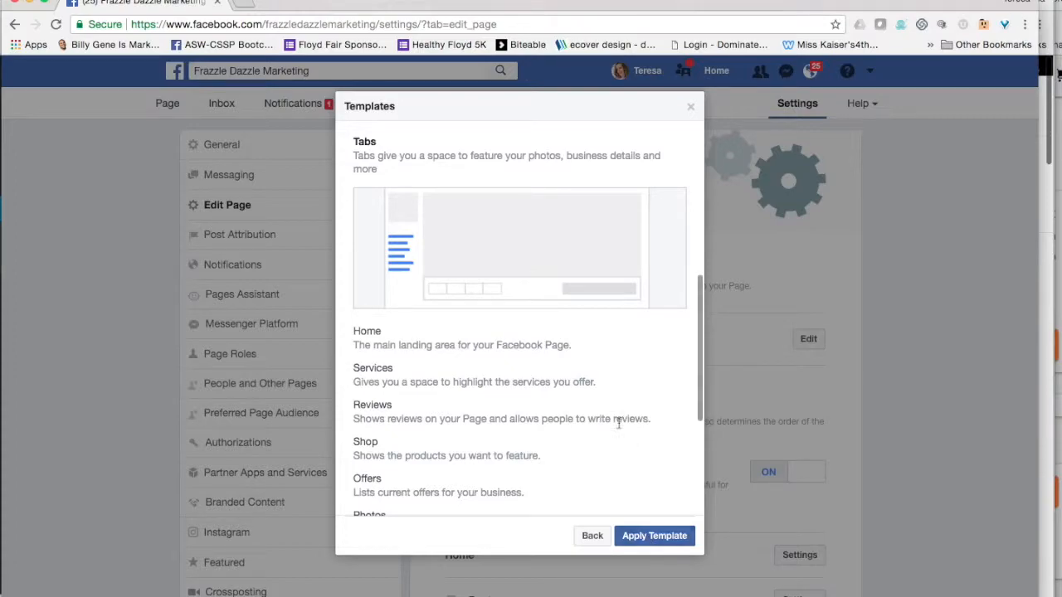
{"action": "scroll", "coordinate": [618, 423], "scroll_direction": "down", "scroll_amount": 2}
{"action": "scroll", "coordinate": [618, 425], "scroll_direction": "down", "scroll_amount": 3}
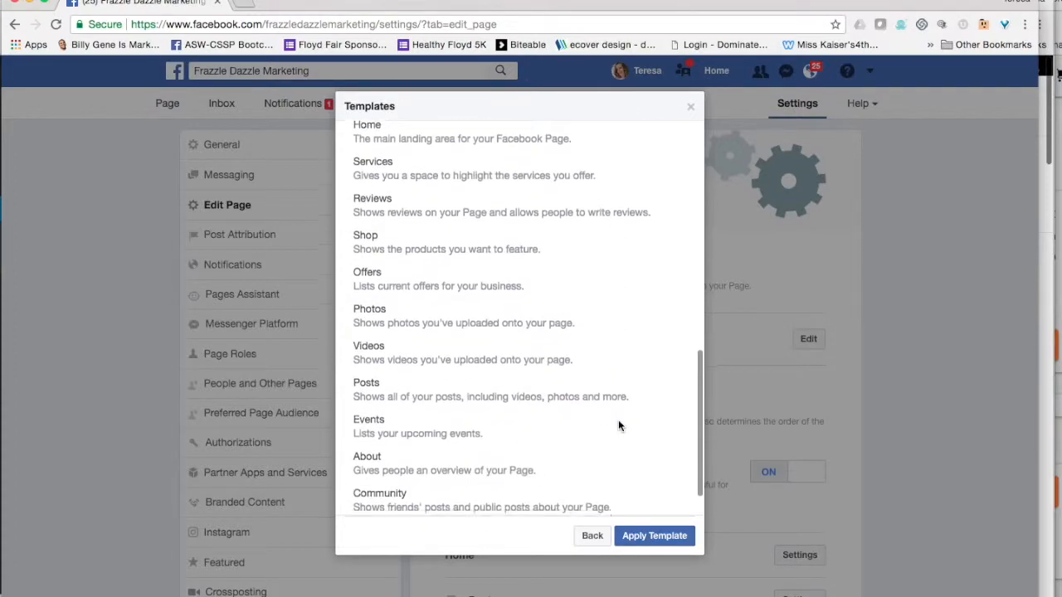
{"action": "left_click", "coordinate": [640, 539]}
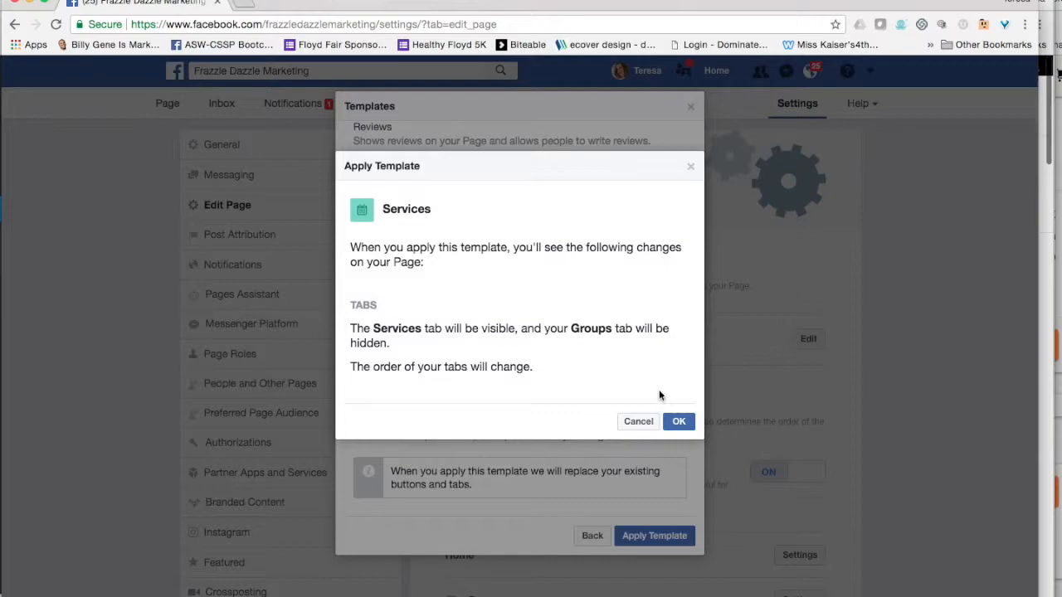
{"action": "left_click", "coordinate": [678, 421]}
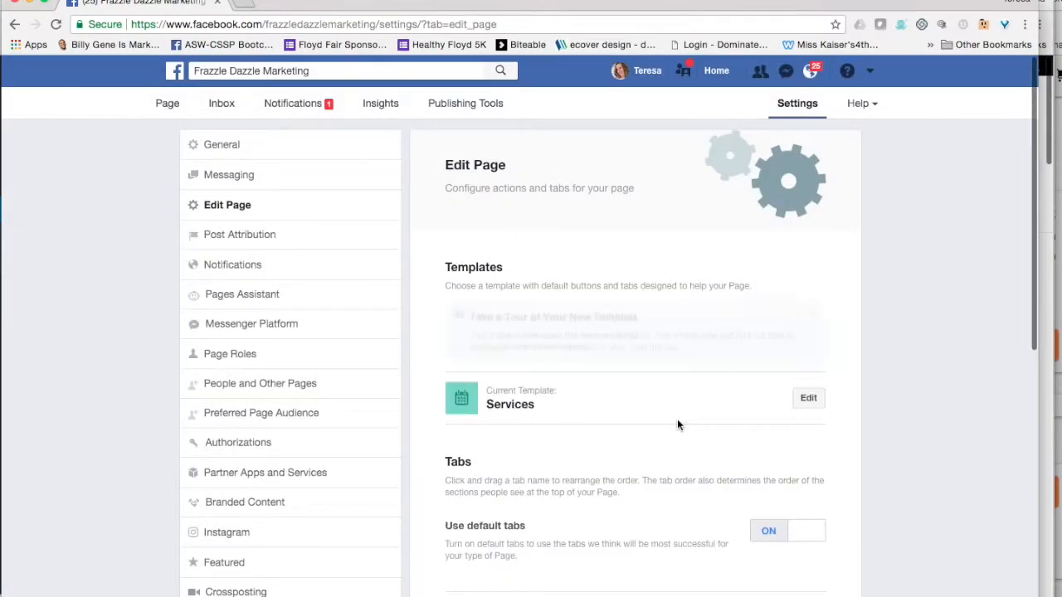
Review the Page's tab list from Home to Community, and turn Use default tabs off and back on.
{"action": "scroll", "coordinate": [677, 425], "scroll_direction": "down", "scroll_amount": 4}
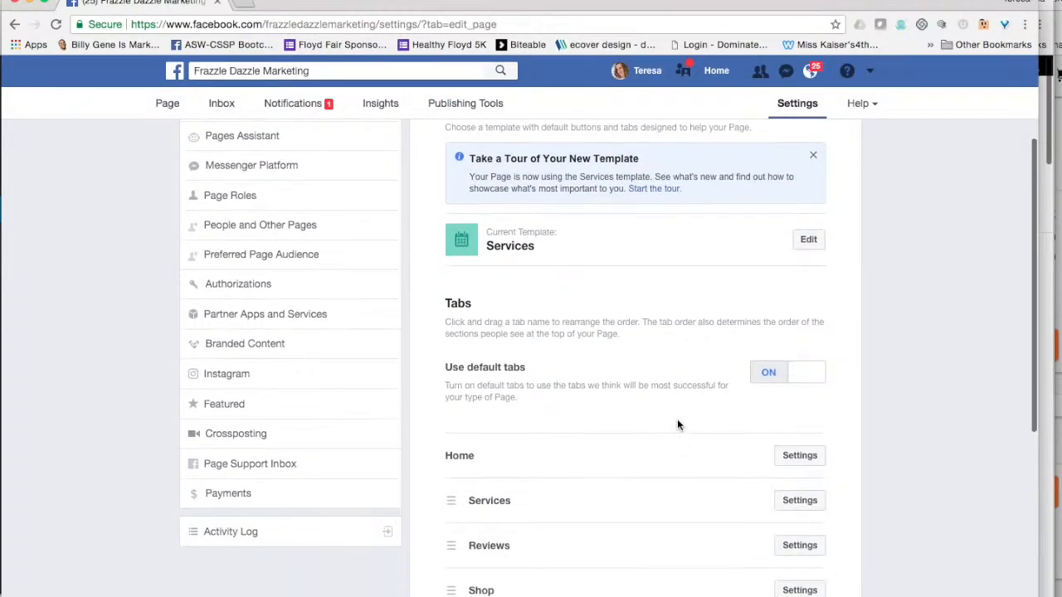
{"action": "scroll", "coordinate": [677, 422], "scroll_direction": "down", "scroll_amount": 3}
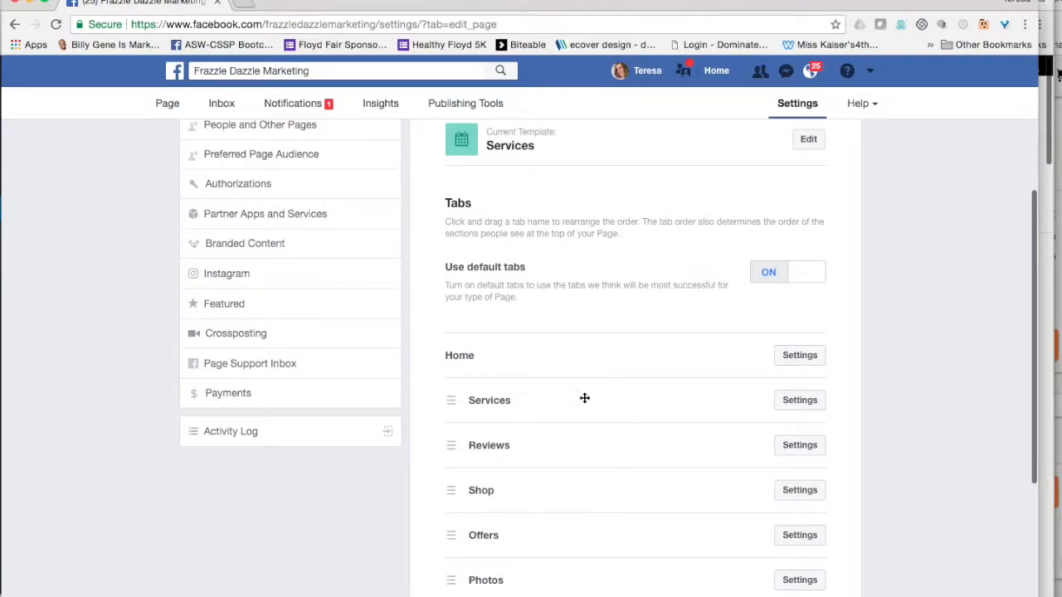
{"action": "scroll", "coordinate": [591, 532], "scroll_direction": "down", "scroll_amount": 3}
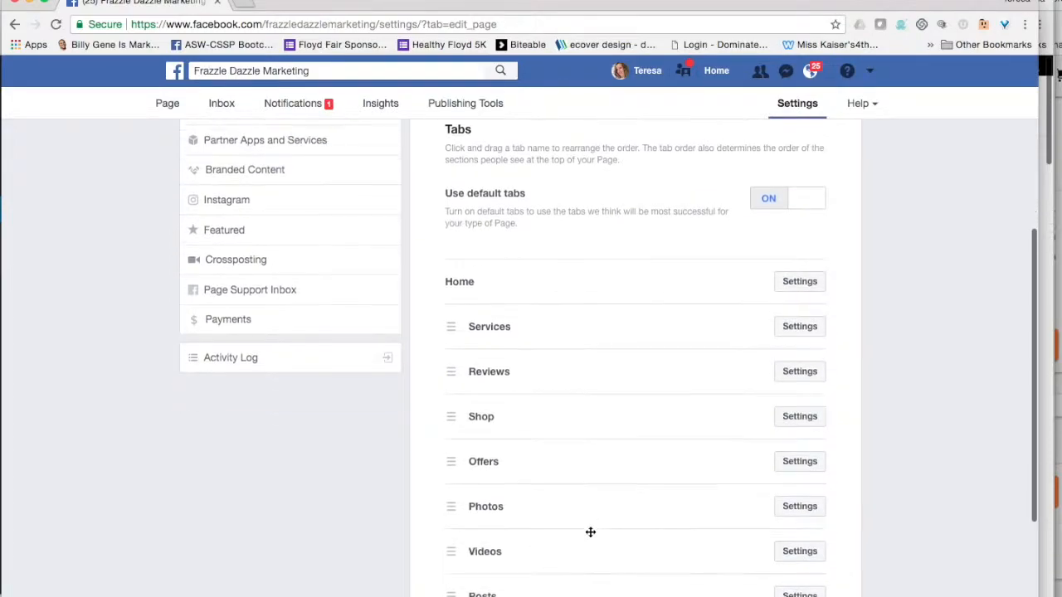
{"action": "scroll", "coordinate": [590, 532], "scroll_direction": "down", "scroll_amount": 3}
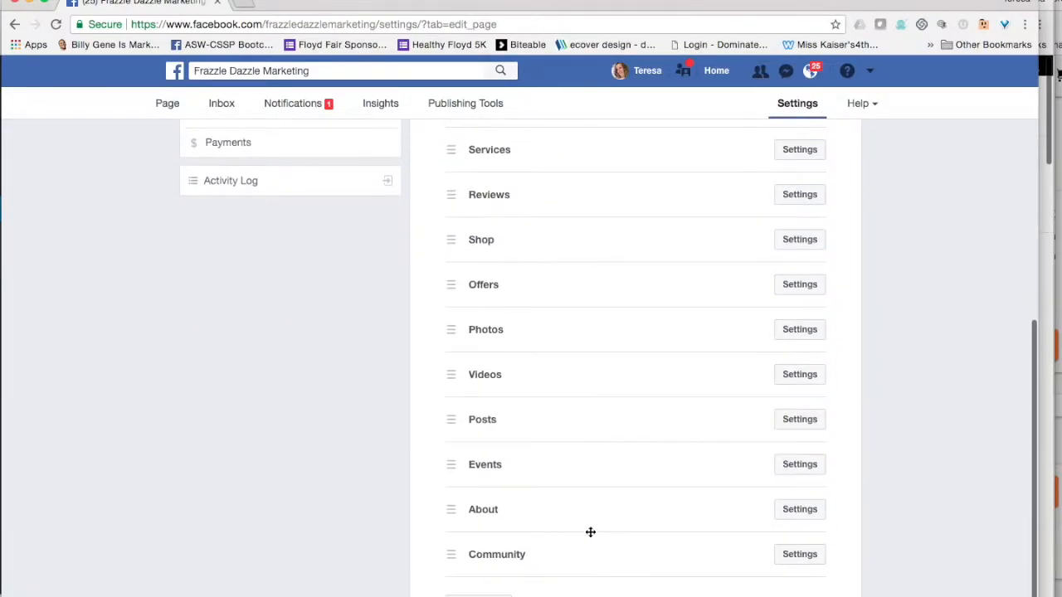
{"action": "scroll", "coordinate": [591, 532], "scroll_direction": "up", "scroll_amount": 5}
{"action": "scroll", "coordinate": [590, 532], "scroll_direction": "up", "scroll_amount": 1}
{"action": "left_click", "coordinate": [768, 225]}
{"action": "left_click", "coordinate": [801, 225]}
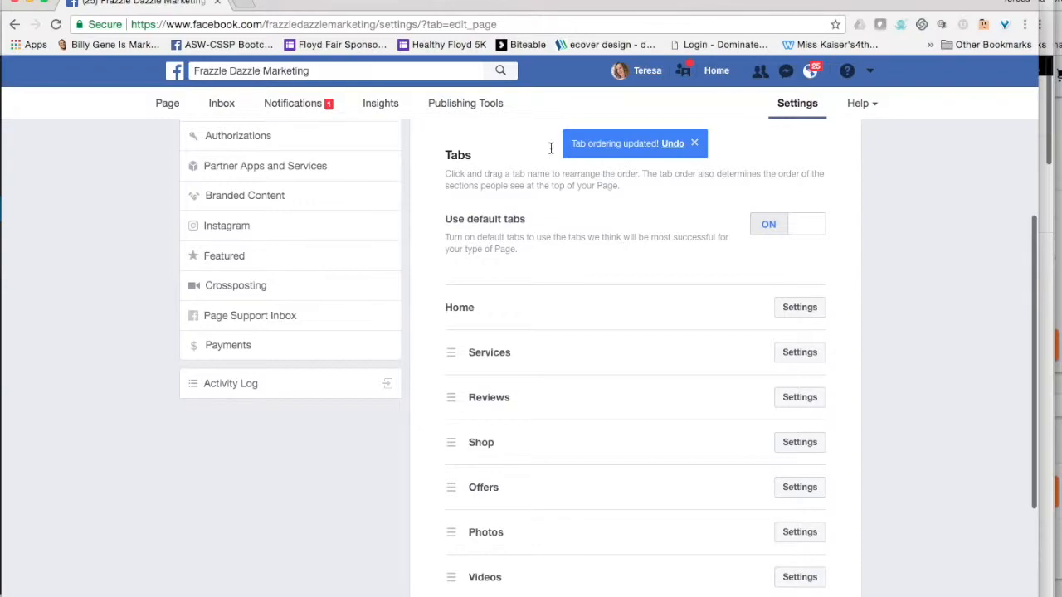
Return to the Page itself and look over its layout with the Services template applied.
{"action": "left_click", "coordinate": [165, 108]}
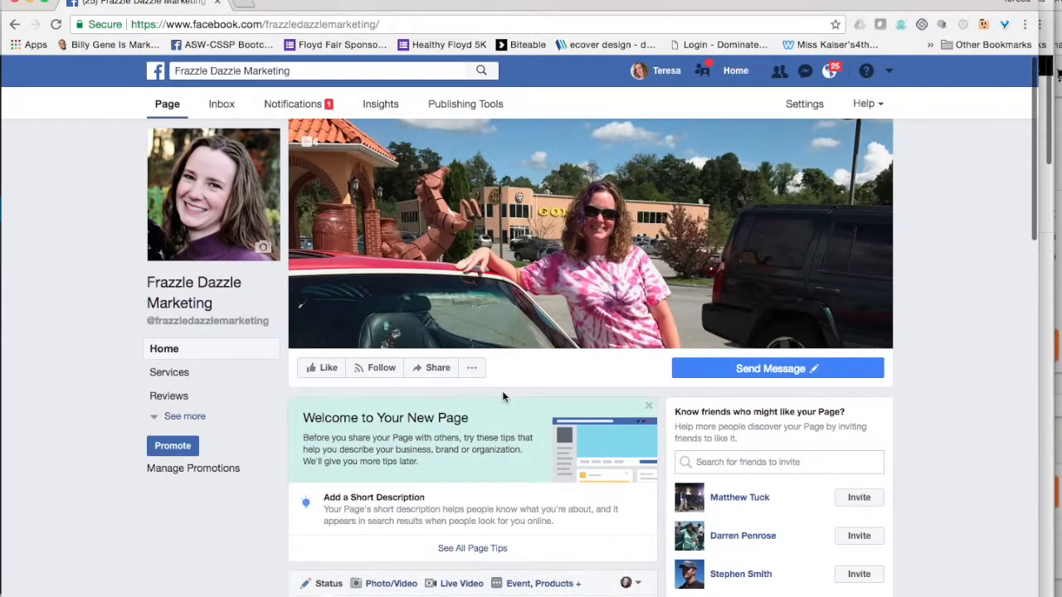
{"action": "scroll", "coordinate": [502, 397], "scroll_direction": "down", "scroll_amount": 3}
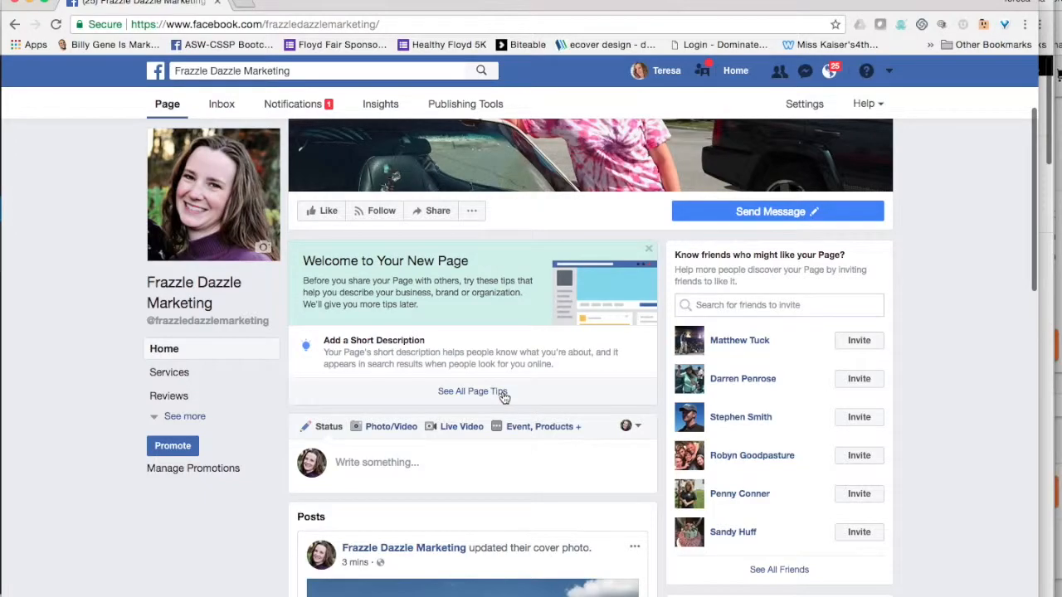
{"action": "scroll", "coordinate": [502, 397], "scroll_direction": "up", "scroll_amount": 3}
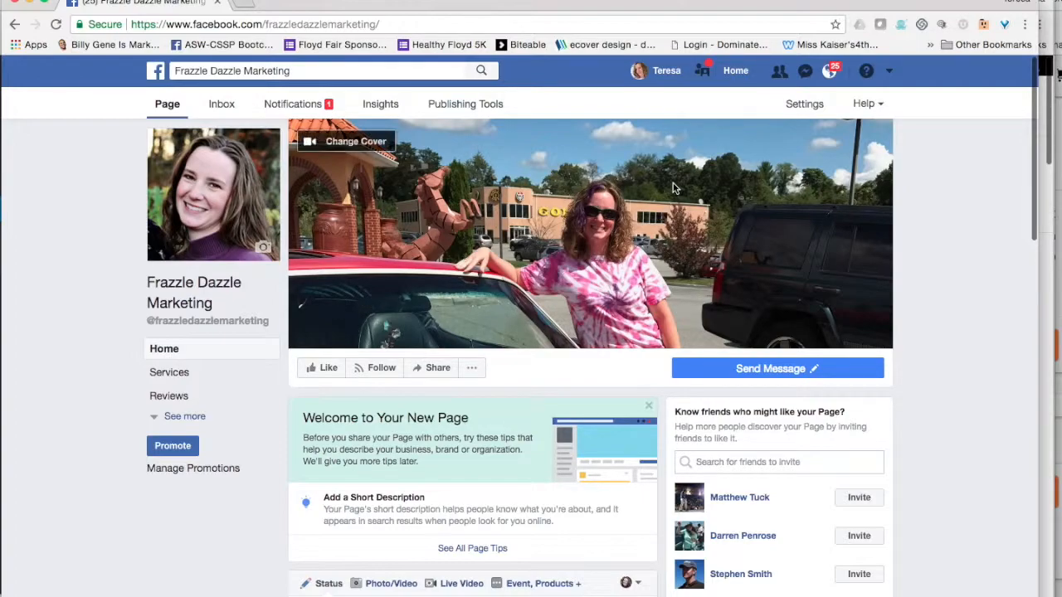
Return to the template choices in the Edit Page settings and open the Business template's details.
{"action": "left_click", "coordinate": [805, 104]}
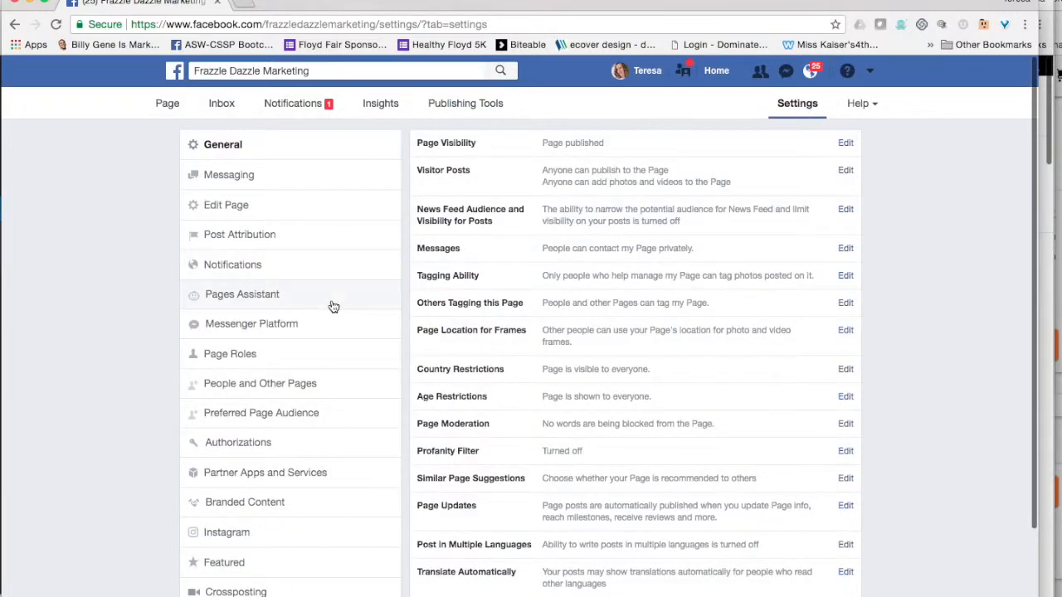
{"action": "left_click", "coordinate": [222, 205]}
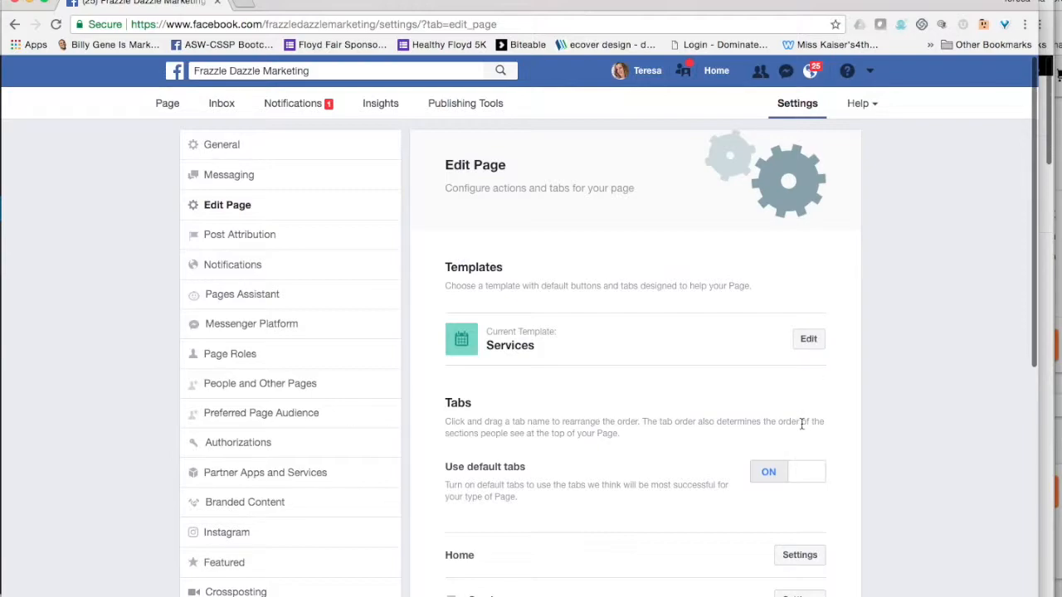
{"action": "scroll", "coordinate": [802, 424], "scroll_direction": "down", "scroll_amount": 5}
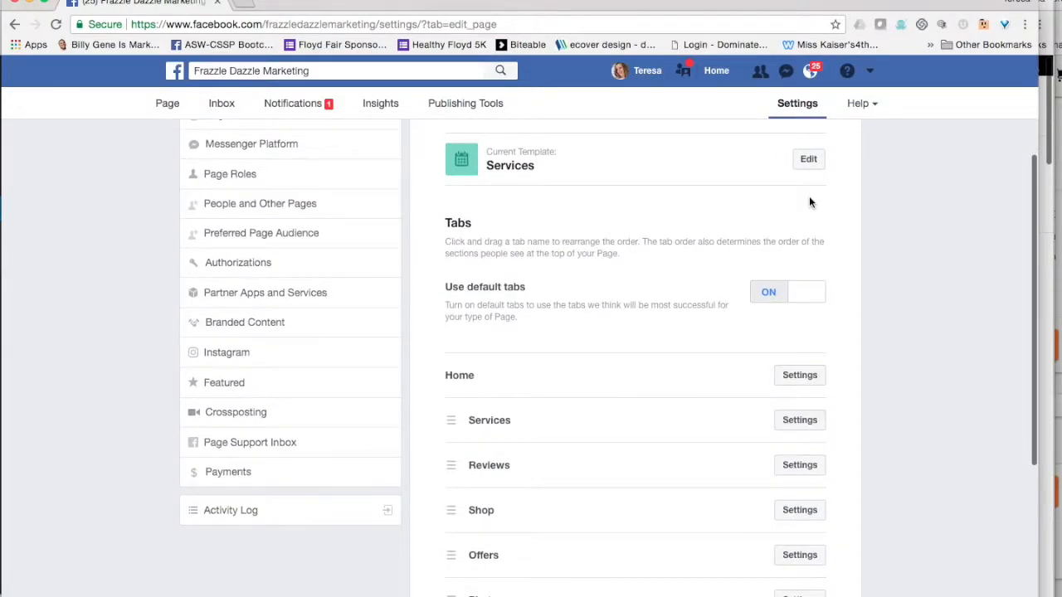
{"action": "left_click", "coordinate": [808, 158]}
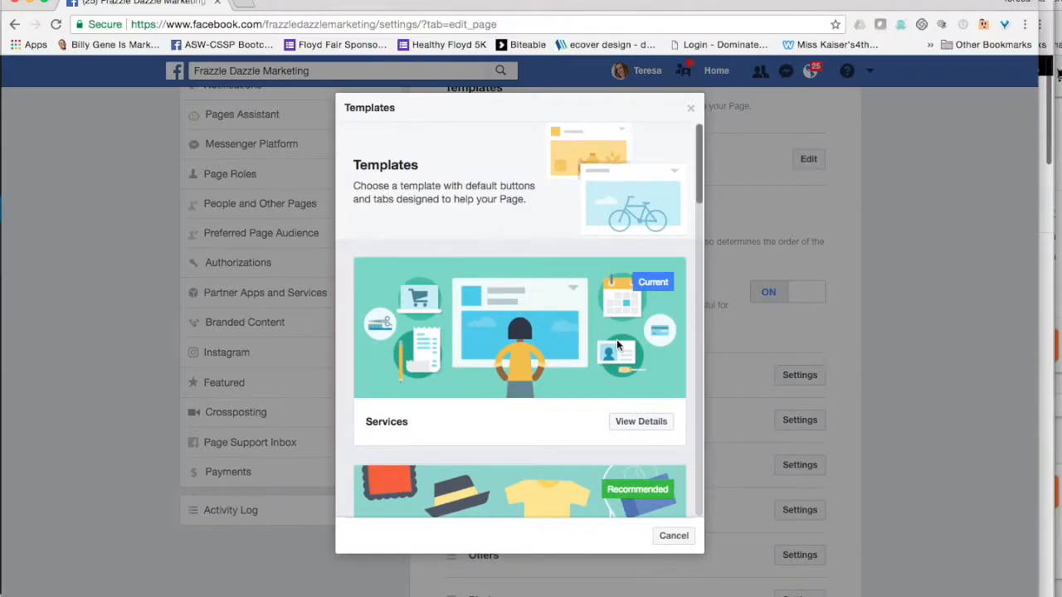
{"action": "scroll", "coordinate": [617, 345], "scroll_direction": "down", "scroll_amount": 5}
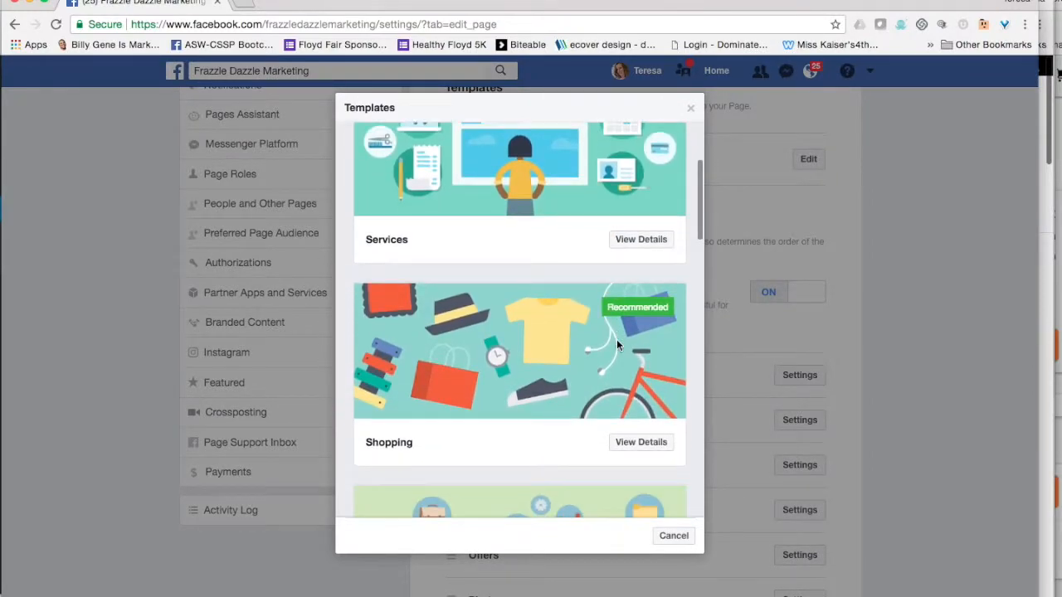
{"action": "scroll", "coordinate": [616, 345], "scroll_direction": "down", "scroll_amount": 2}
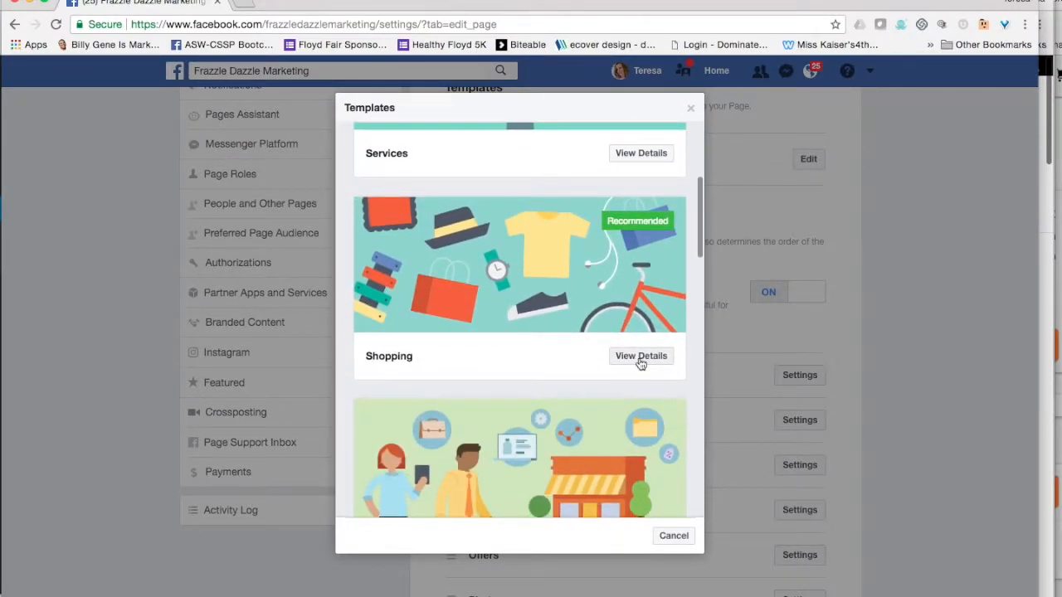
{"action": "scroll", "coordinate": [640, 367], "scroll_direction": "down", "scroll_amount": 3}
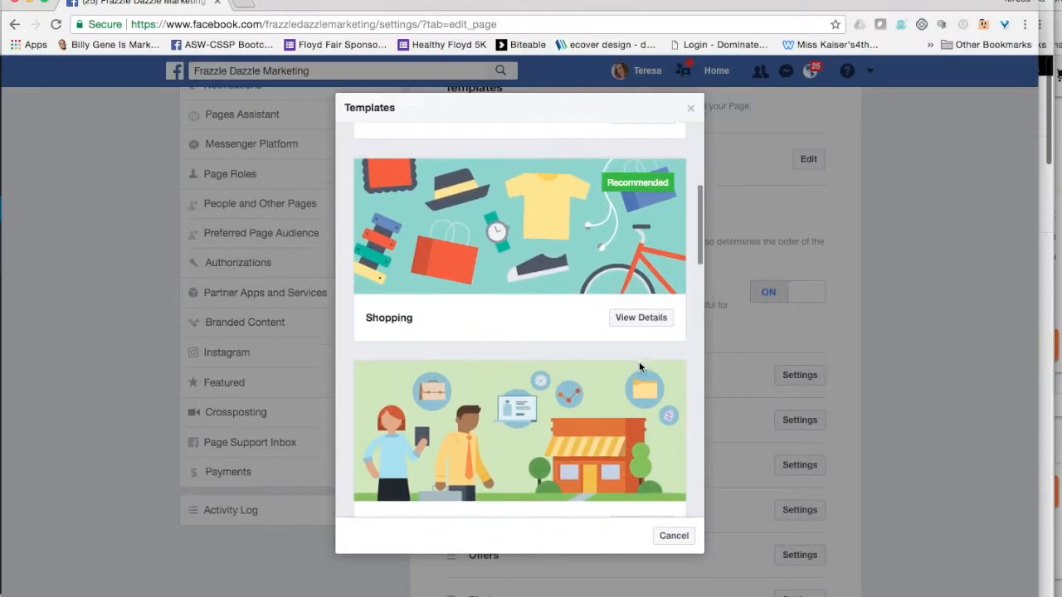
{"action": "left_click", "coordinate": [637, 470]}
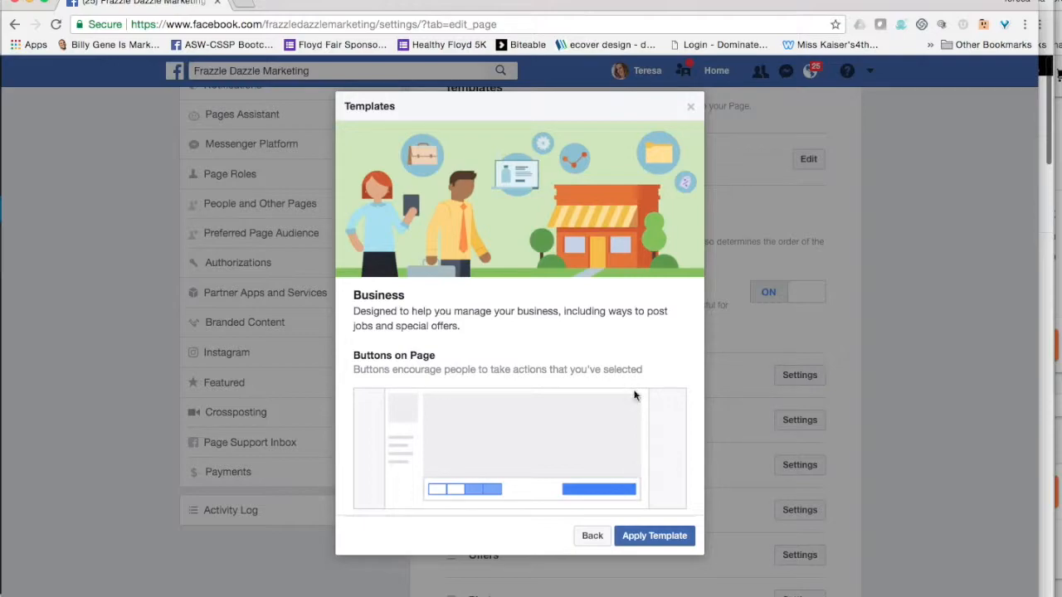
Read through the Business template's buttons and tabs, and apply the template to the Page.
{"action": "scroll", "coordinate": [617, 342], "scroll_direction": "down", "scroll_amount": 3}
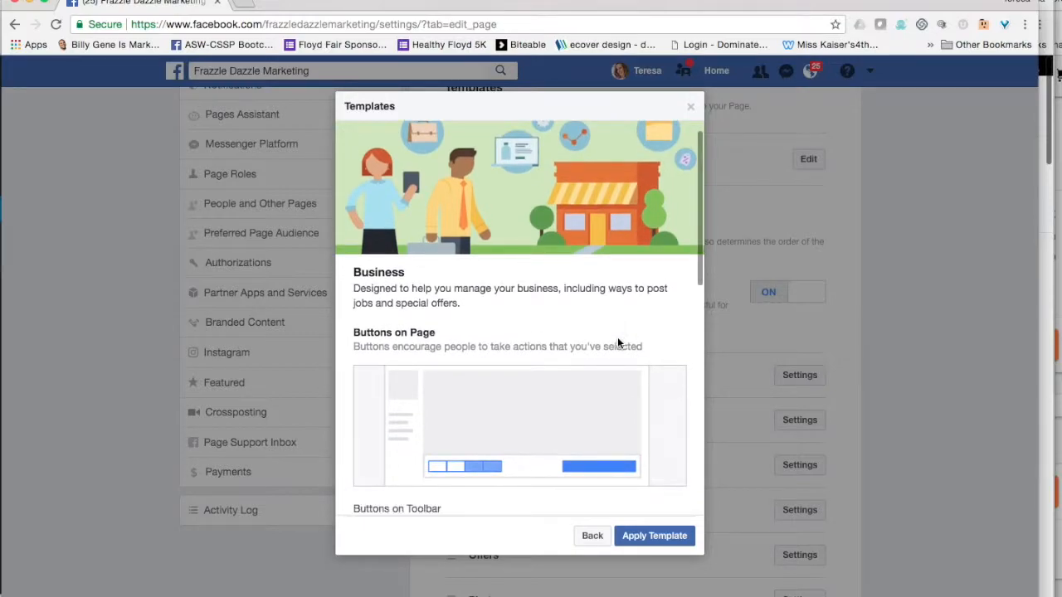
{"action": "scroll", "coordinate": [617, 343], "scroll_direction": "down", "scroll_amount": 3}
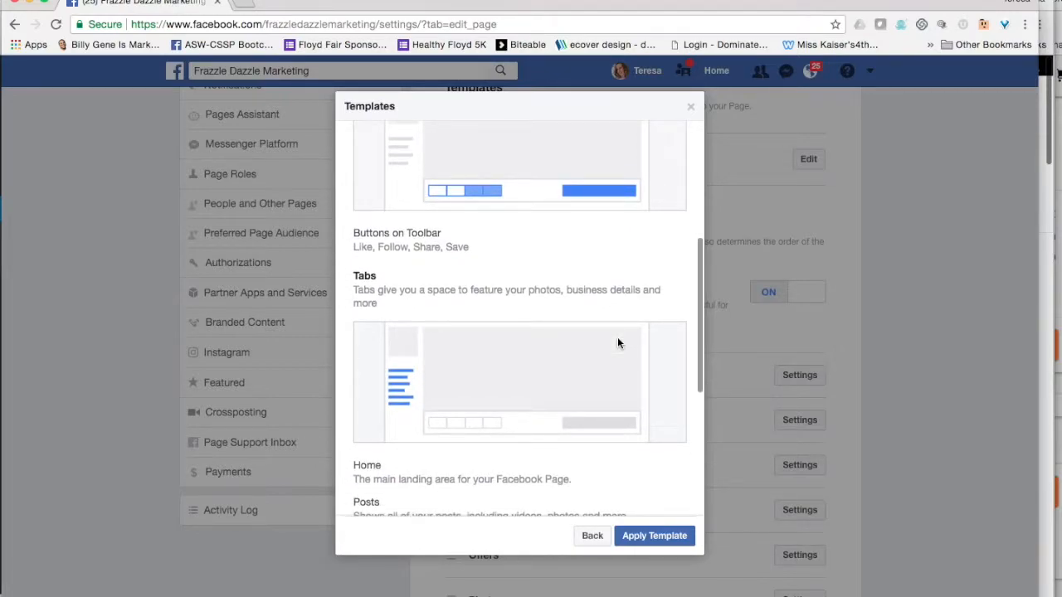
{"action": "scroll", "coordinate": [617, 343], "scroll_direction": "down", "scroll_amount": 2}
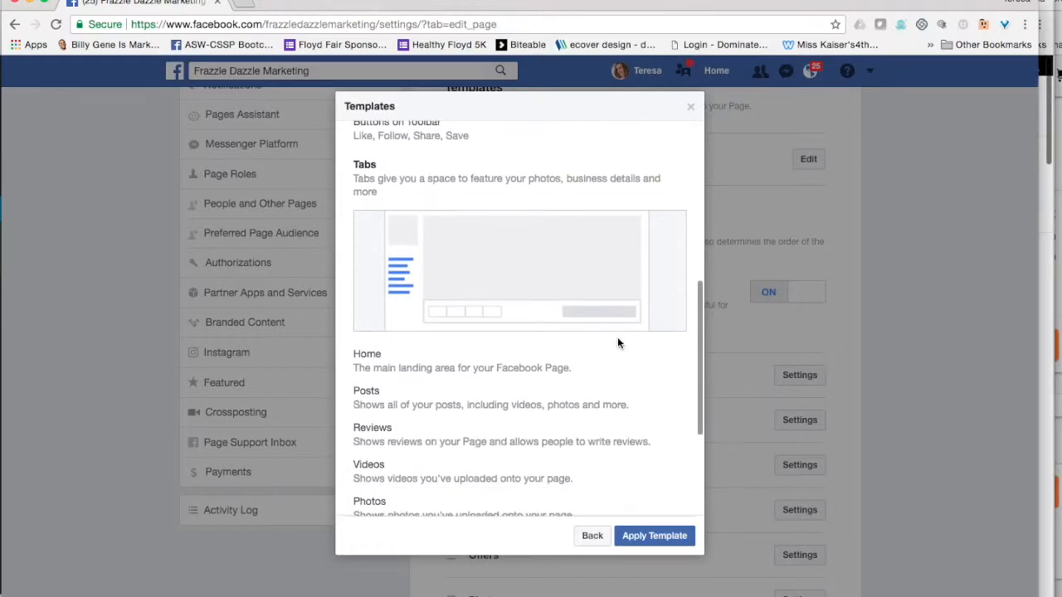
{"action": "scroll", "coordinate": [628, 348], "scroll_direction": "down", "scroll_amount": 2}
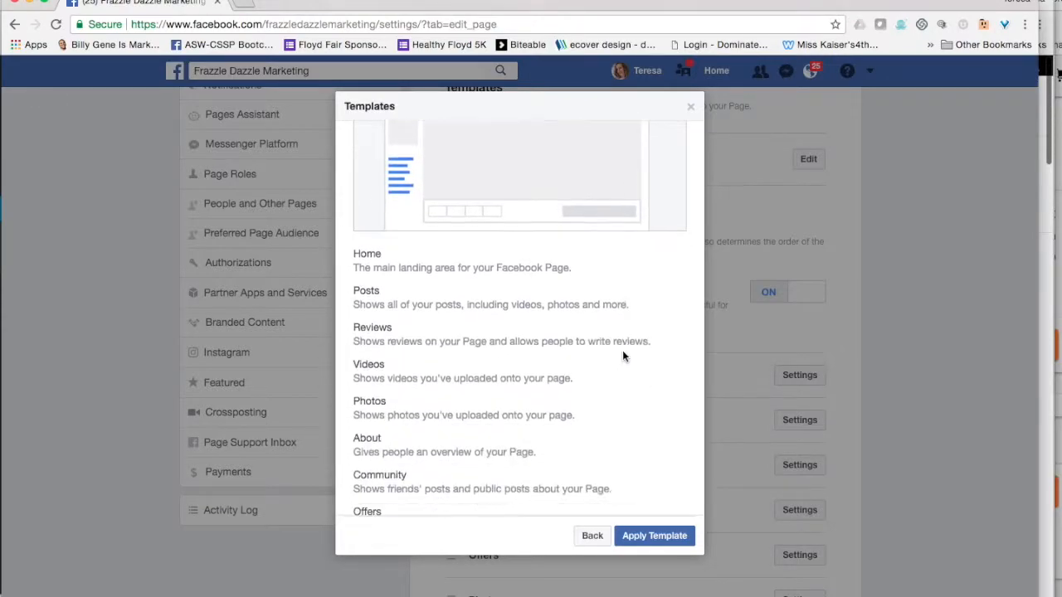
{"action": "left_click", "coordinate": [648, 536]}
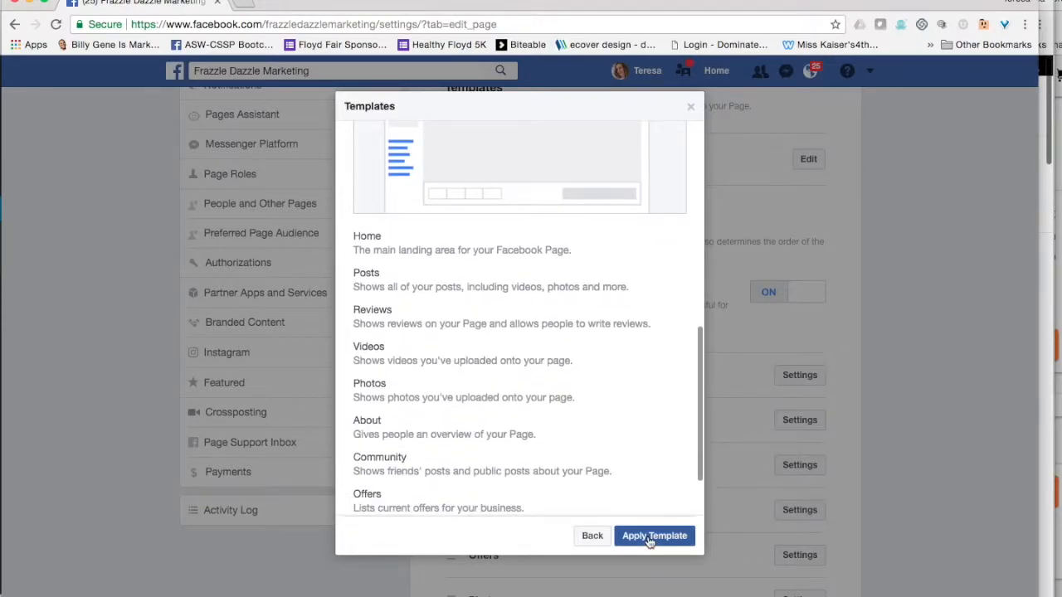
{"action": "left_click", "coordinate": [678, 423]}
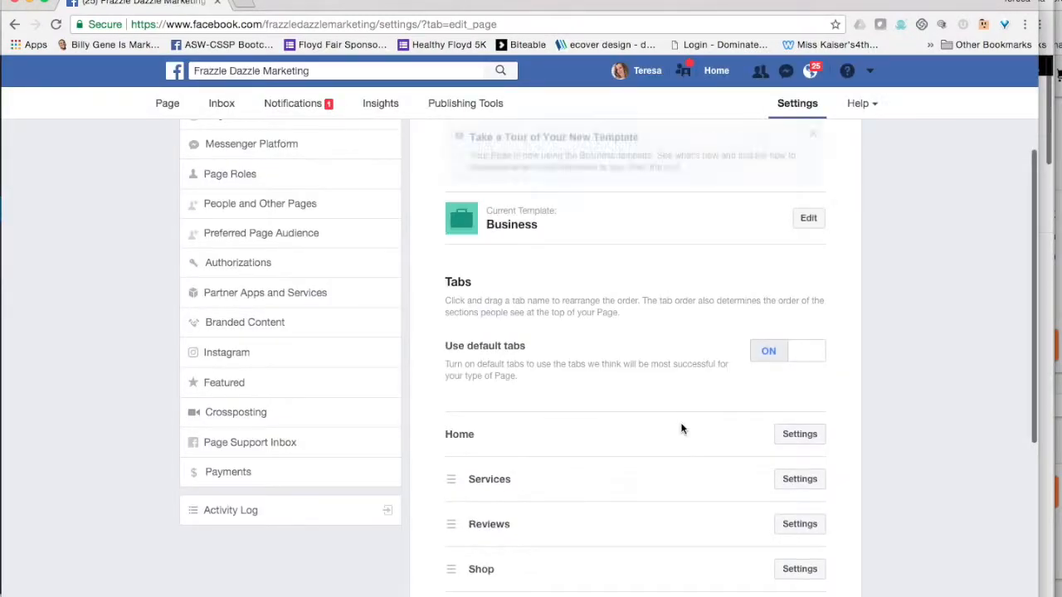
Return to the Page and look over its layout and tab order with the Business template applied.
{"action": "left_click", "coordinate": [164, 111]}
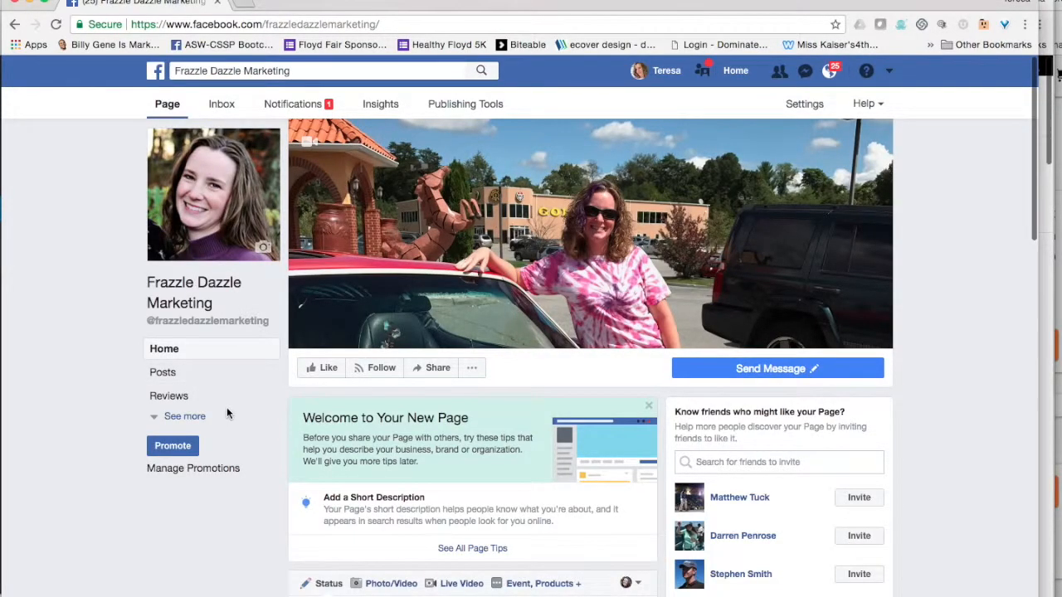
{"action": "scroll", "coordinate": [227, 409], "scroll_direction": "down", "scroll_amount": 4}
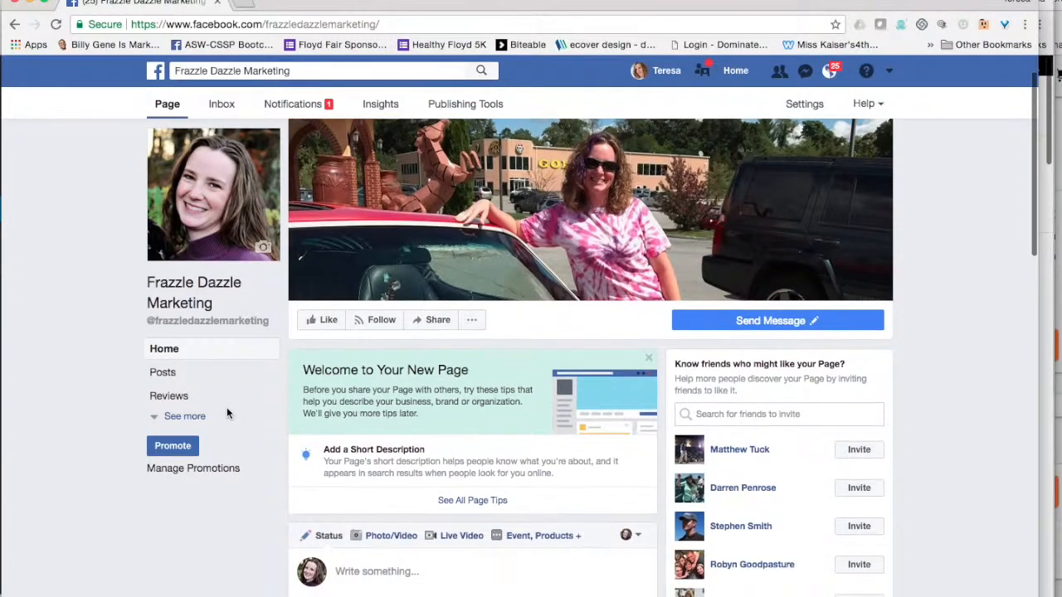
{"action": "scroll", "coordinate": [227, 406], "scroll_direction": "up", "scroll_amount": 4}
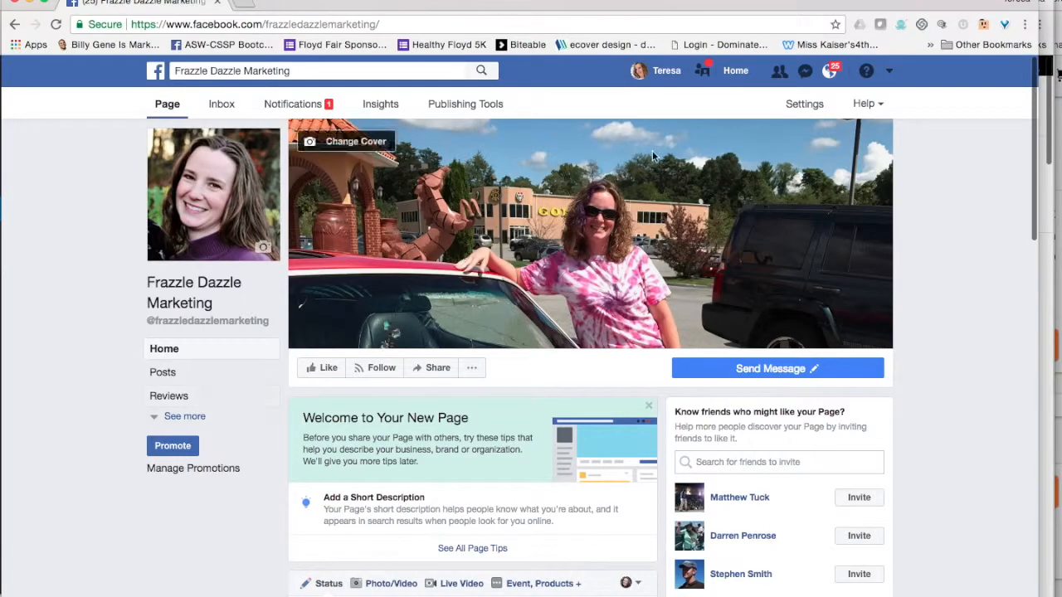
Reopen the template choices in the Edit Page settings, view the Shopping template's details, and apply it to the Page.
{"action": "left_click", "coordinate": [804, 106]}
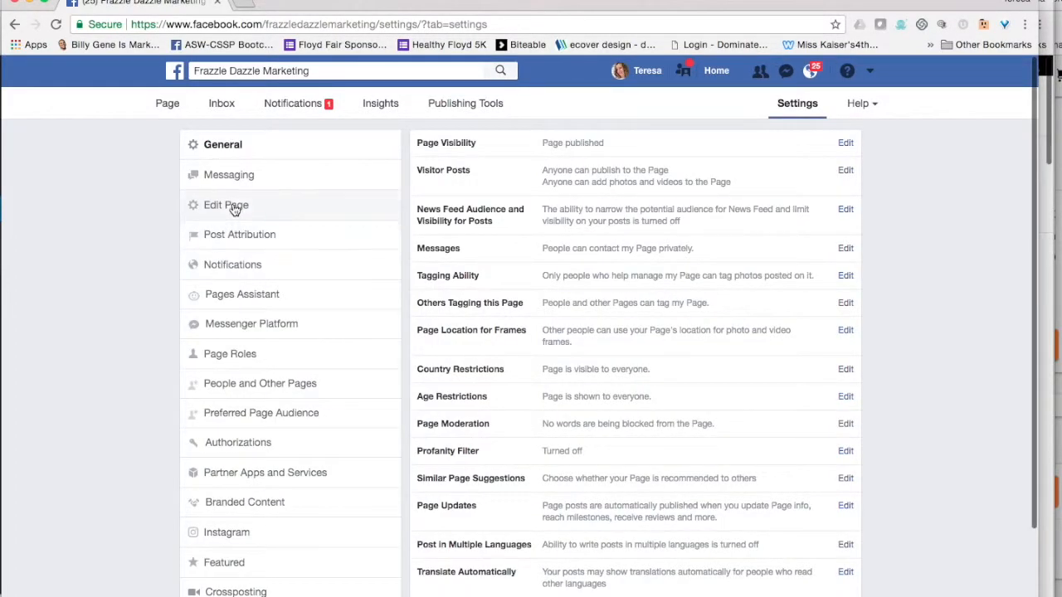
{"action": "left_click", "coordinate": [234, 206]}
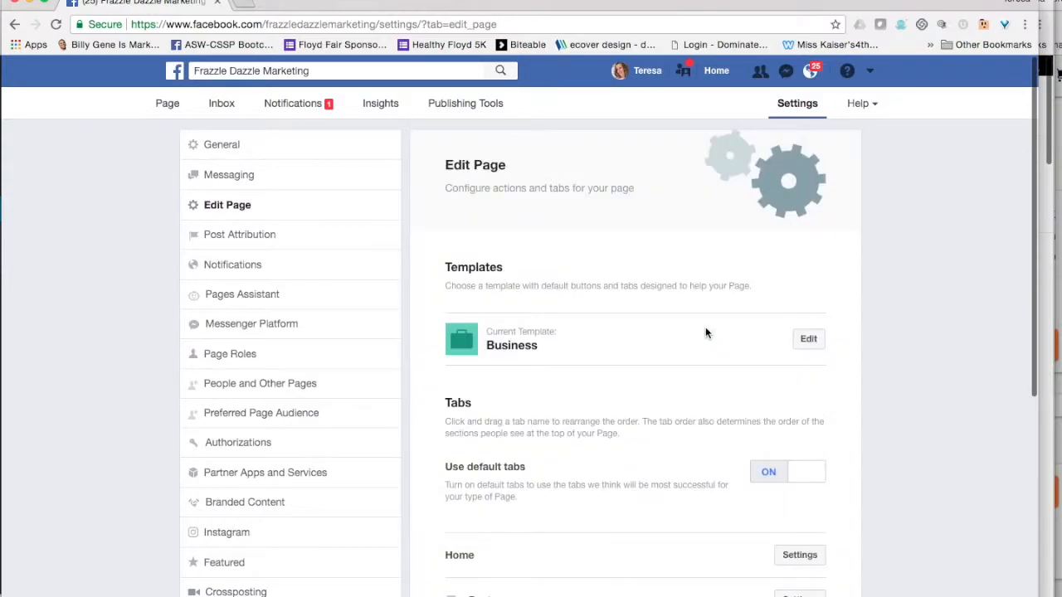
{"action": "left_click", "coordinate": [809, 342]}
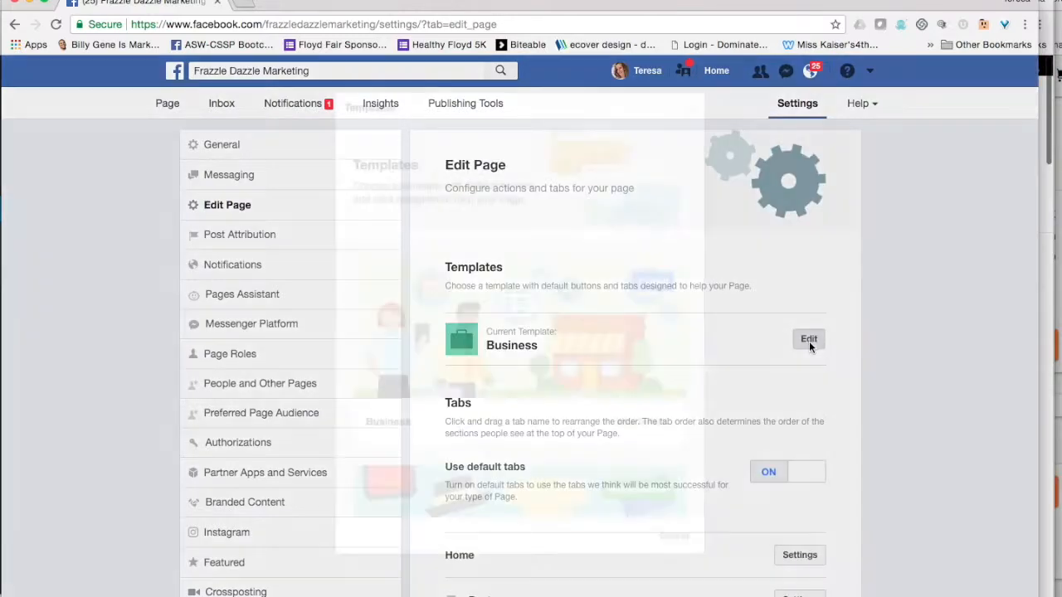
{"action": "scroll", "coordinate": [655, 419], "scroll_direction": "down", "scroll_amount": 3}
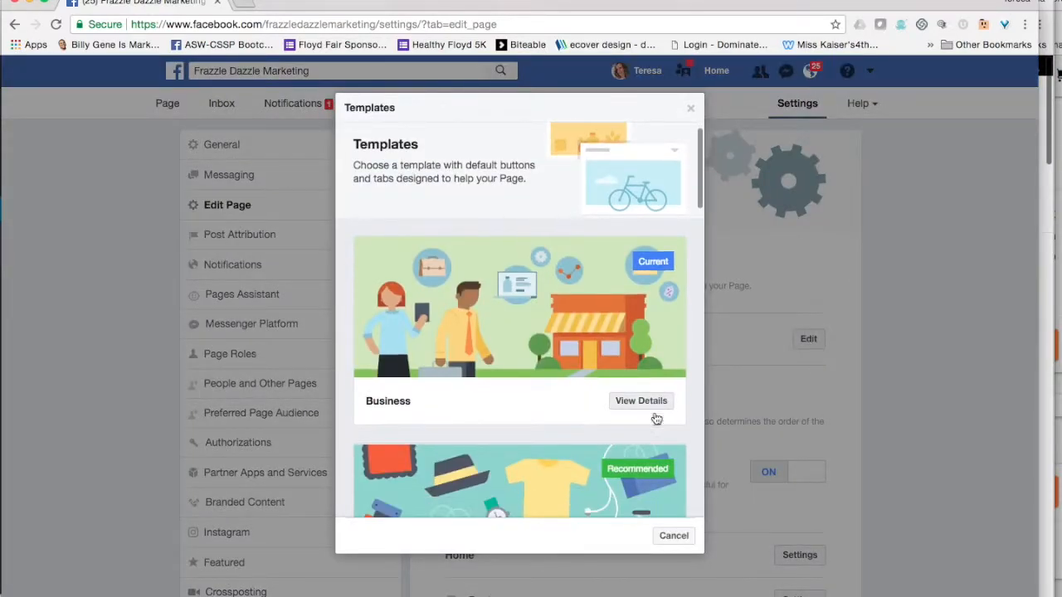
{"action": "scroll", "coordinate": [656, 419], "scroll_direction": "down", "scroll_amount": 1}
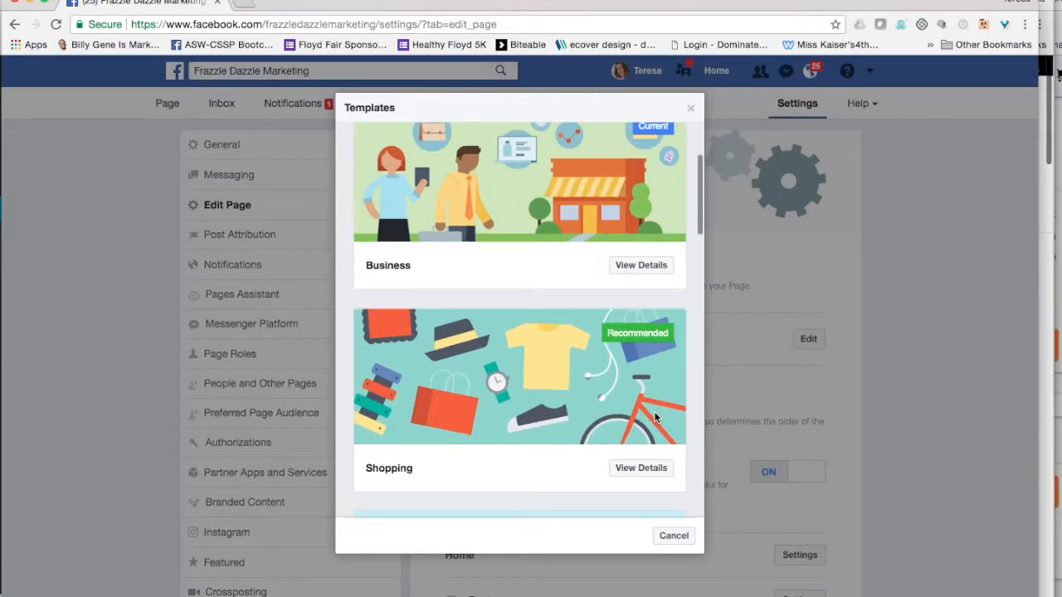
{"action": "scroll", "coordinate": [656, 417], "scroll_direction": "down", "scroll_amount": 3}
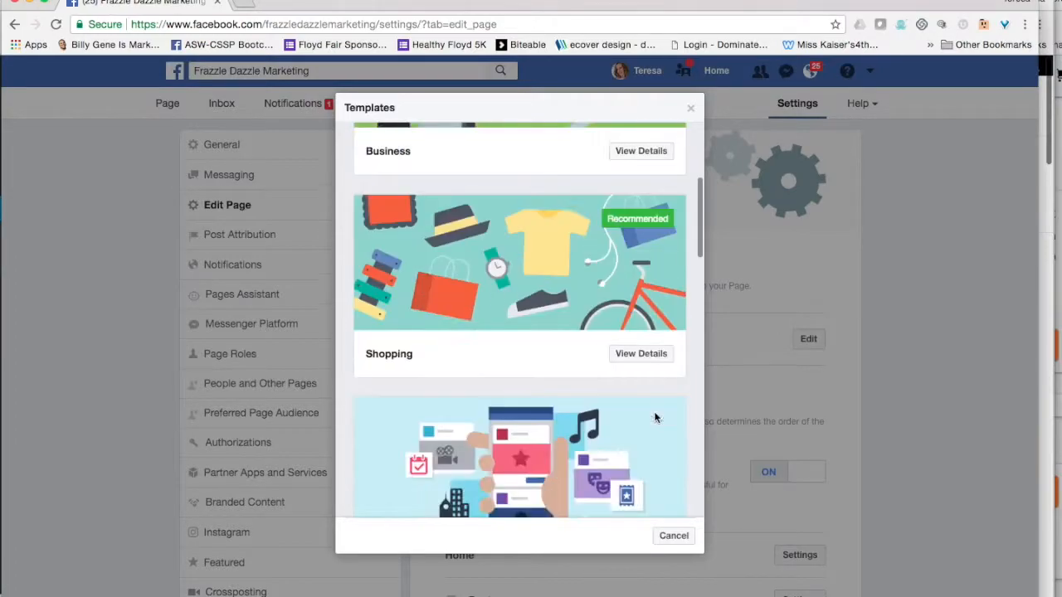
{"action": "left_click", "coordinate": [628, 345]}
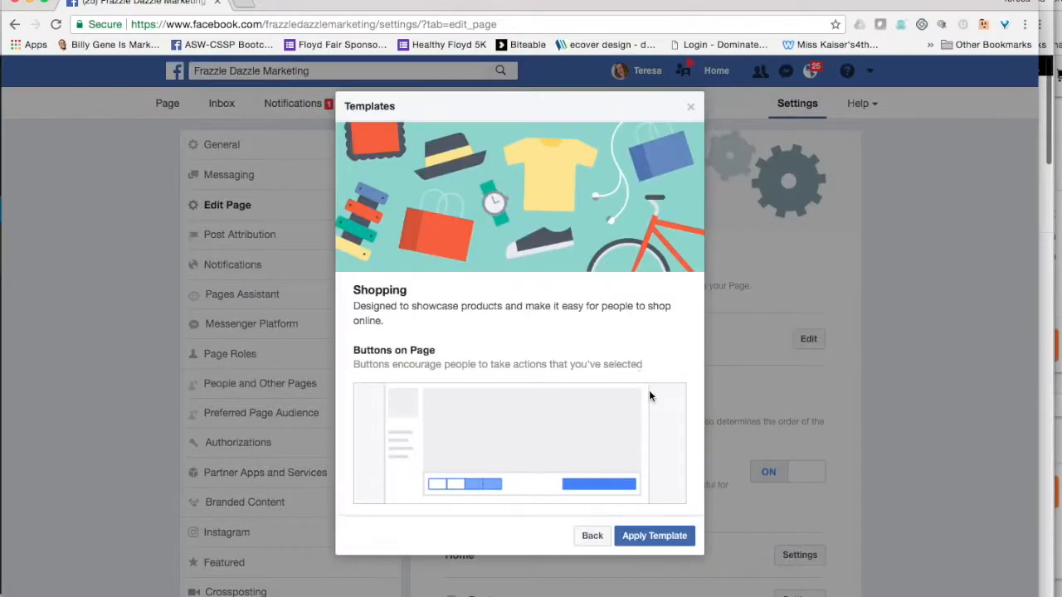
{"action": "left_click", "coordinate": [656, 540]}
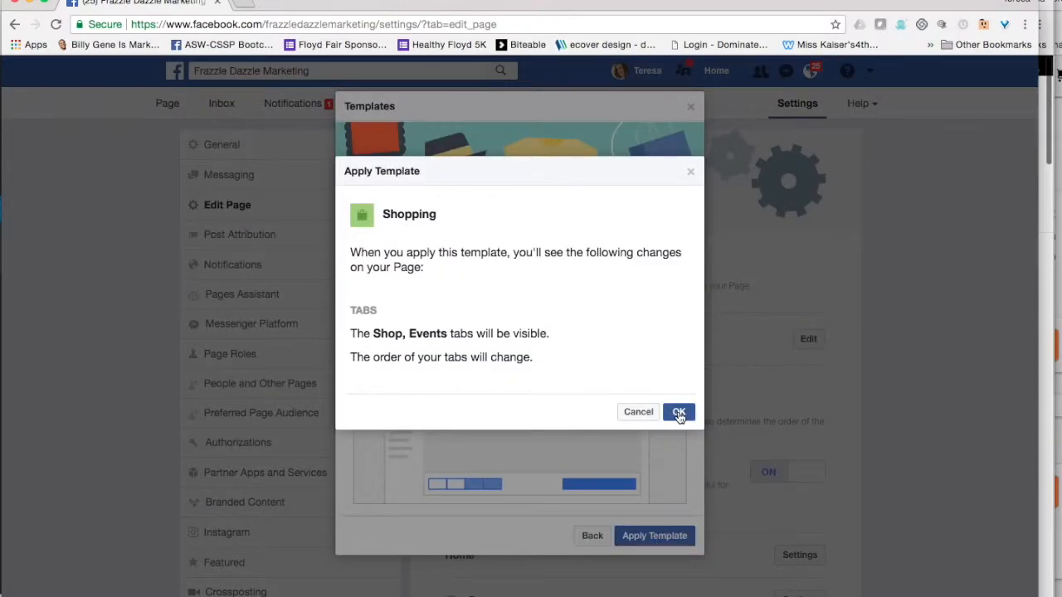
{"action": "left_click", "coordinate": [678, 412]}
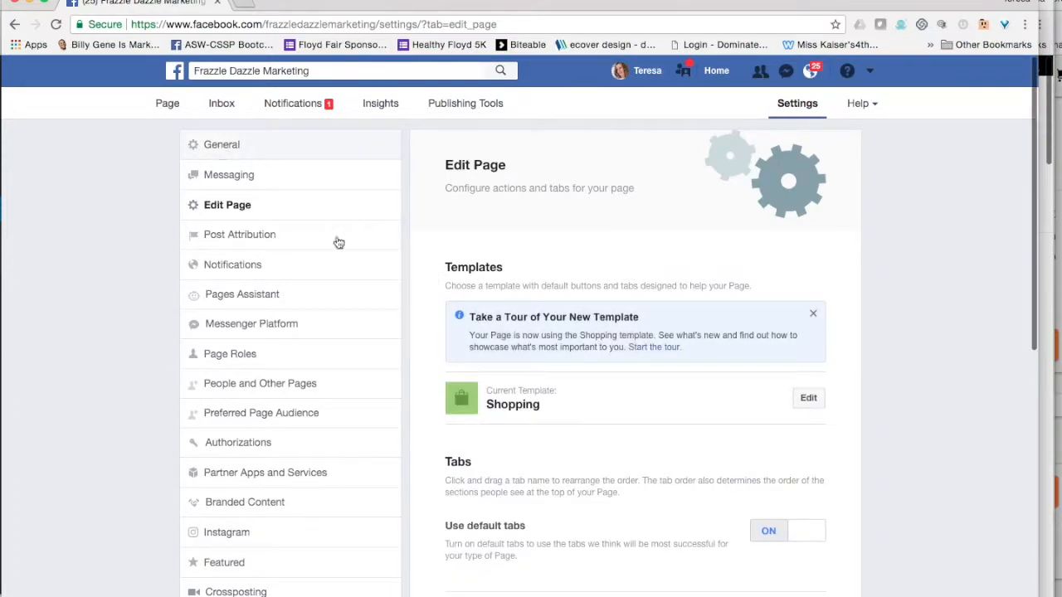
Take the tour of the new Shopping template through to its end and look over the Page's layout.
{"action": "left_click", "coordinate": [663, 347]}
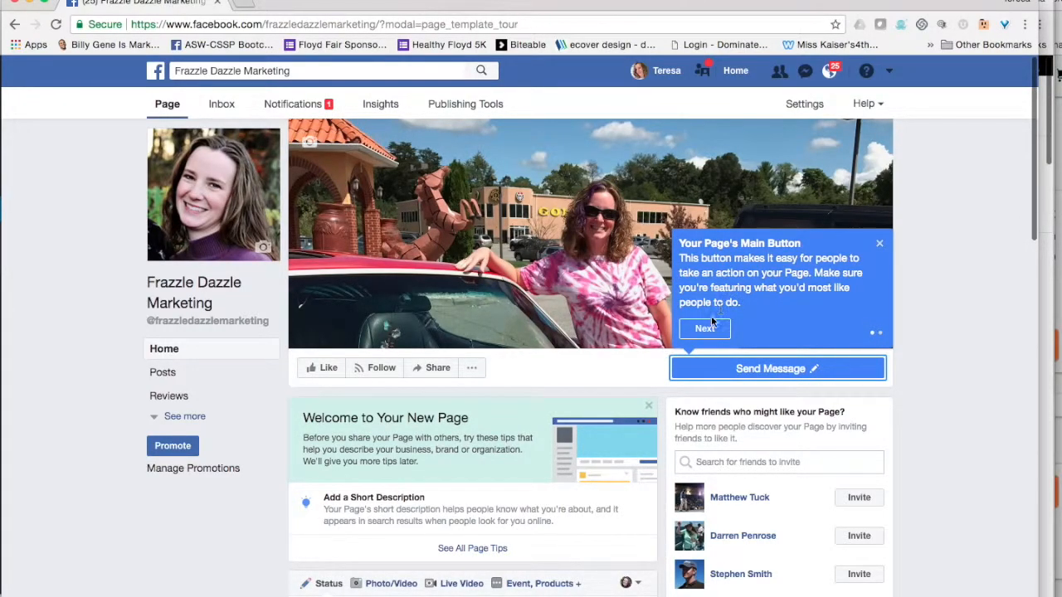
{"action": "left_click", "coordinate": [704, 329]}
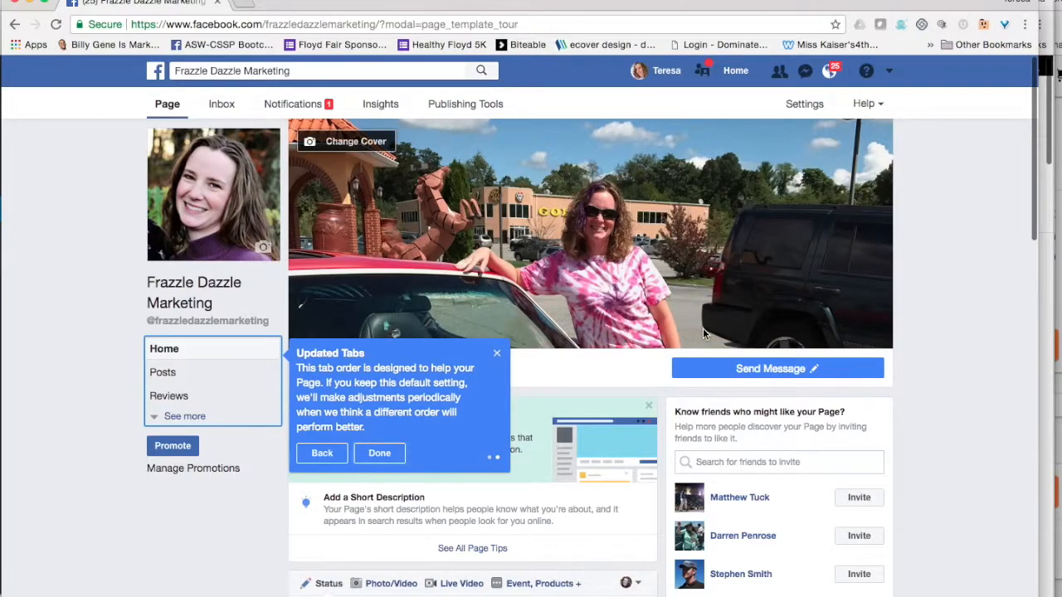
{"action": "left_click", "coordinate": [382, 453]}
{"action": "scroll", "coordinate": [477, 412], "scroll_direction": "down", "scroll_amount": 3}
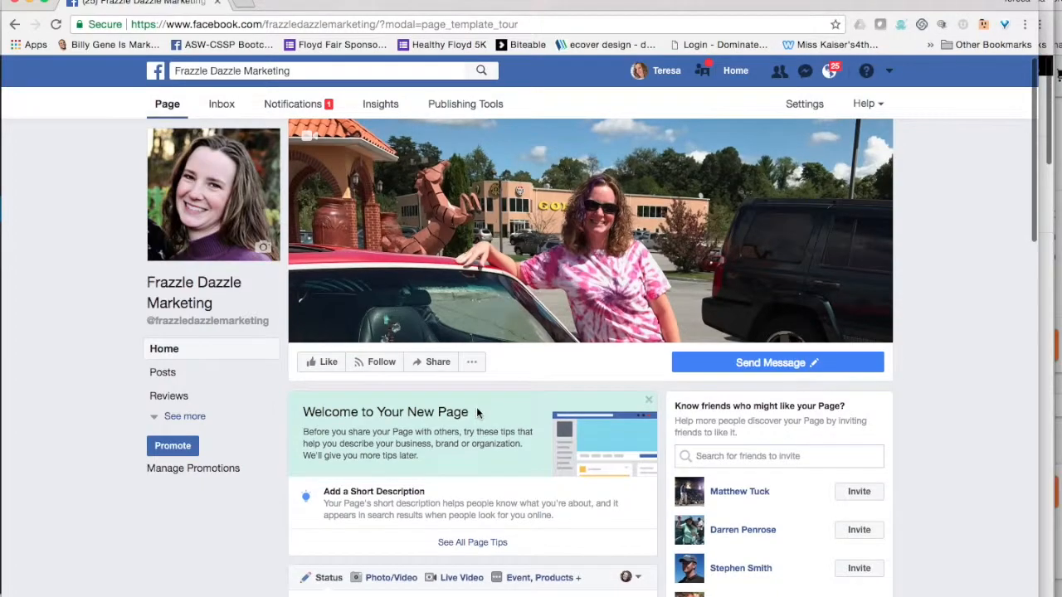
{"action": "scroll", "coordinate": [478, 412], "scroll_direction": "up", "scroll_amount": 3}
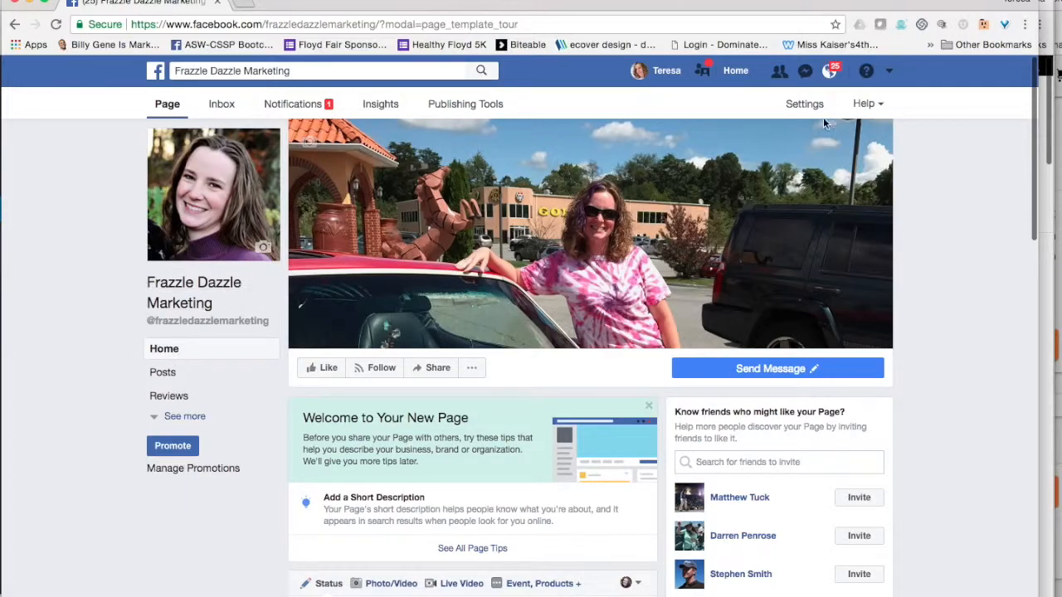
Reopen the template choices in the Edit Page settings, view the Services template's details, and apply it to the Page.
{"action": "left_click", "coordinate": [798, 110]}
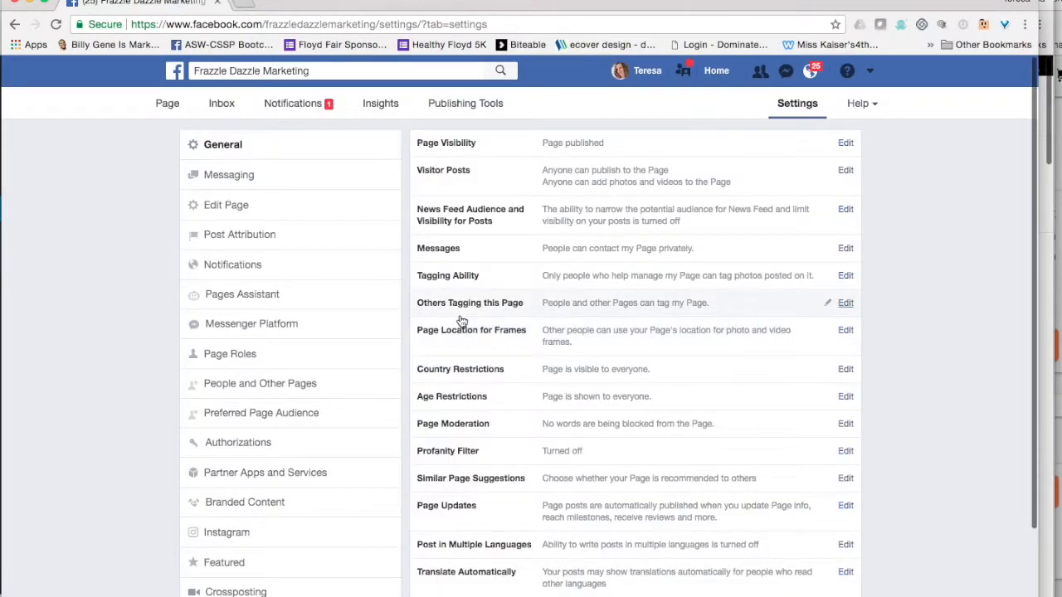
{"action": "left_click", "coordinate": [225, 205]}
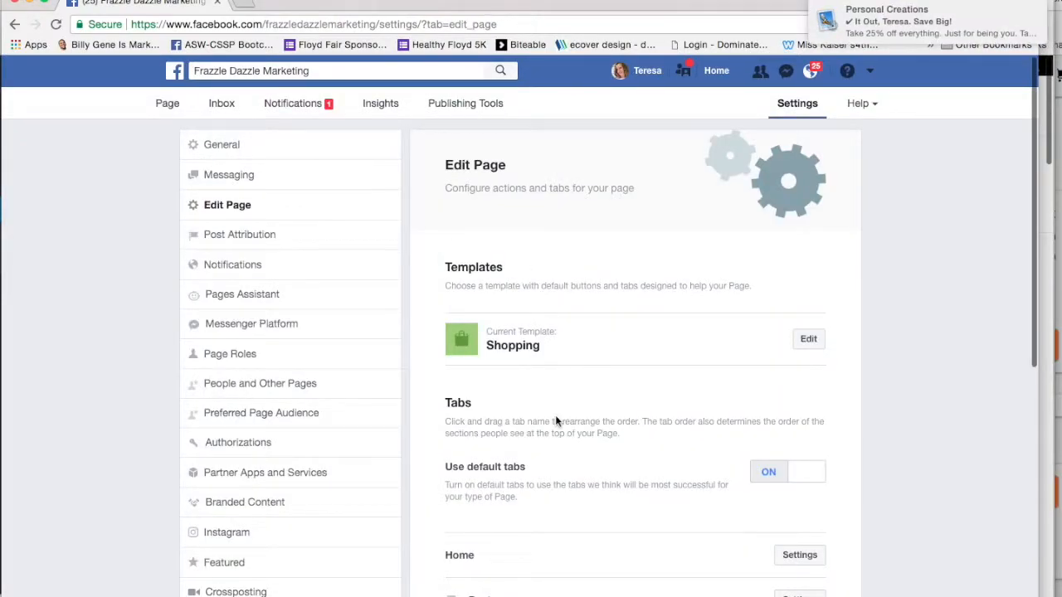
{"action": "left_click", "coordinate": [807, 340]}
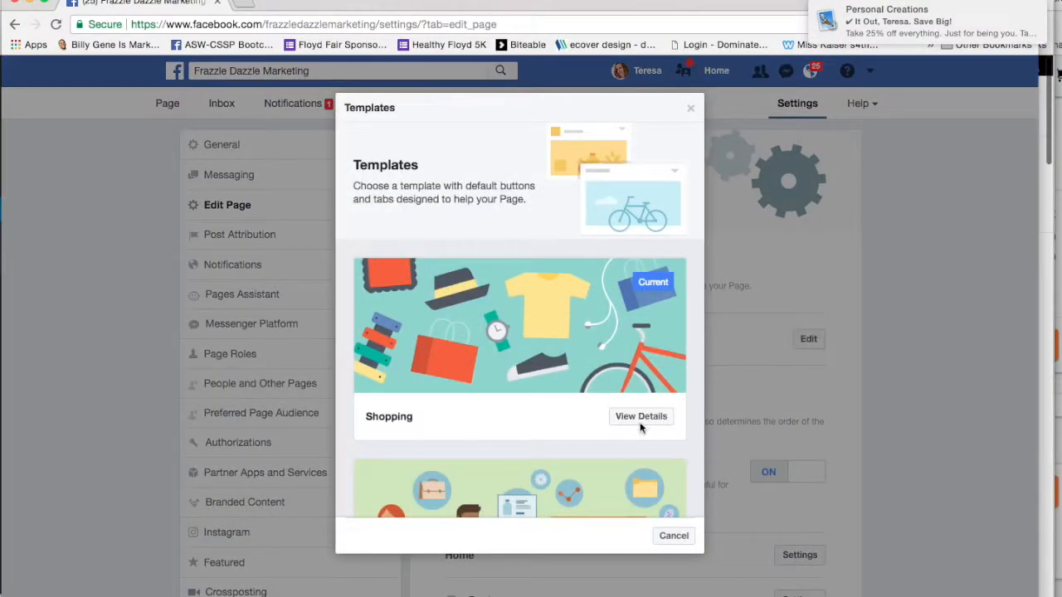
{"action": "scroll", "coordinate": [640, 428], "scroll_direction": "down", "scroll_amount": 2}
{"action": "scroll", "coordinate": [640, 428], "scroll_direction": "down", "scroll_amount": 4}
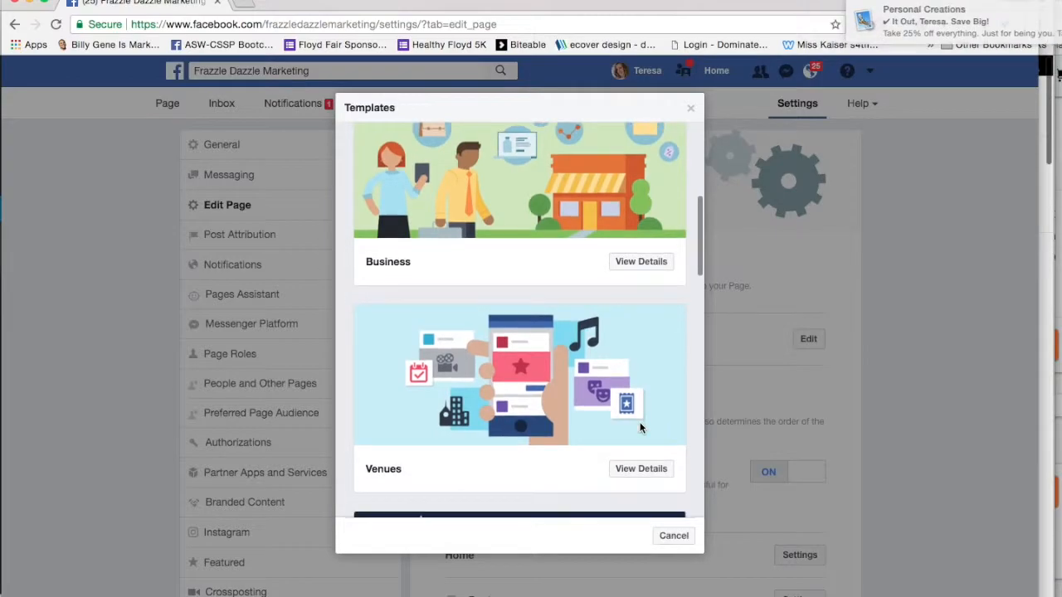
{"action": "scroll", "coordinate": [640, 428], "scroll_direction": "down", "scroll_amount": 5}
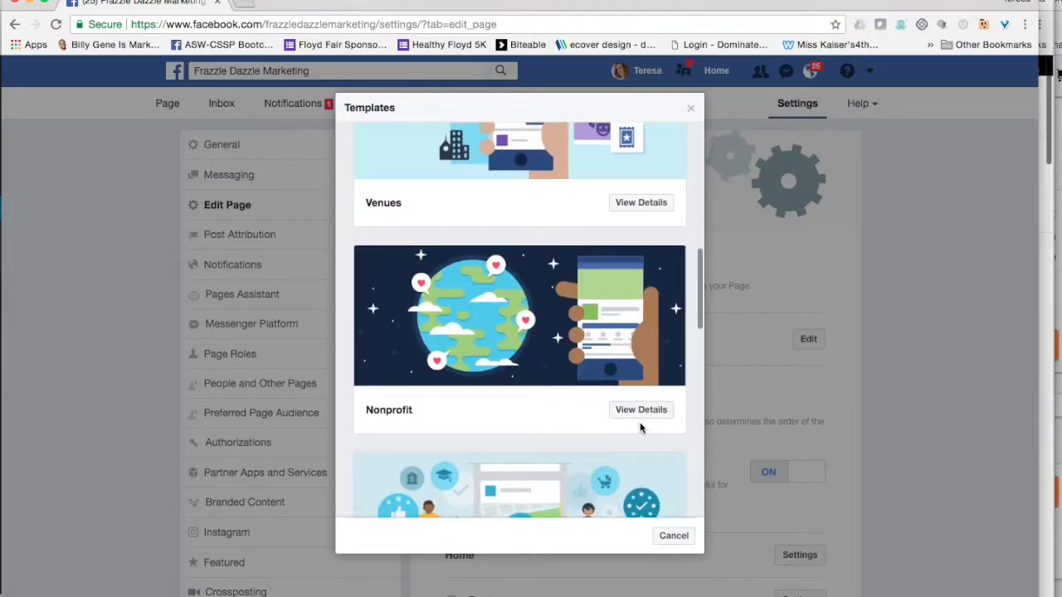
{"action": "scroll", "coordinate": [639, 426], "scroll_direction": "down", "scroll_amount": 3}
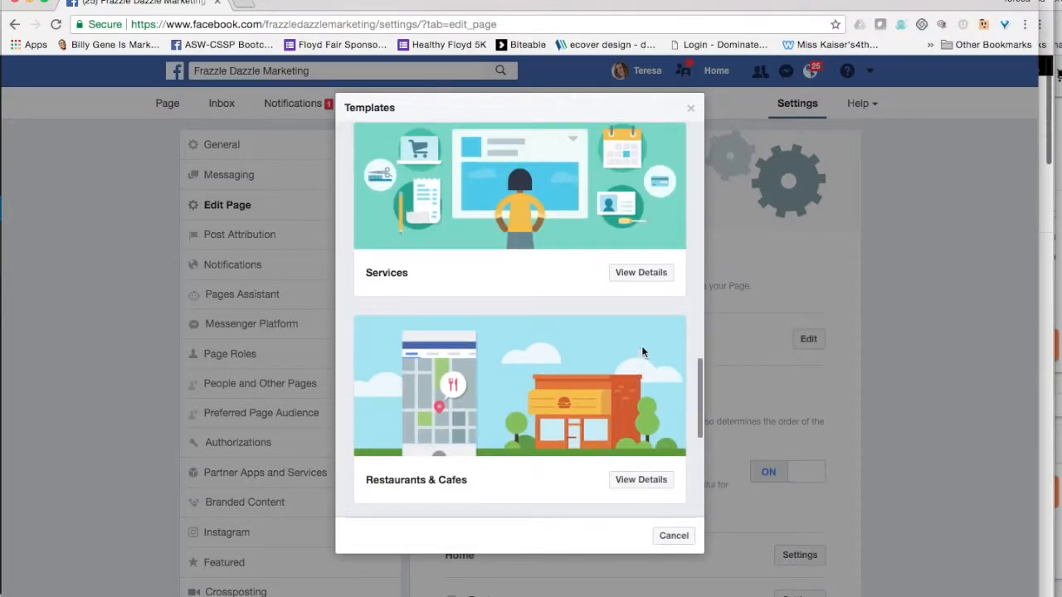
{"action": "left_click", "coordinate": [632, 272]}
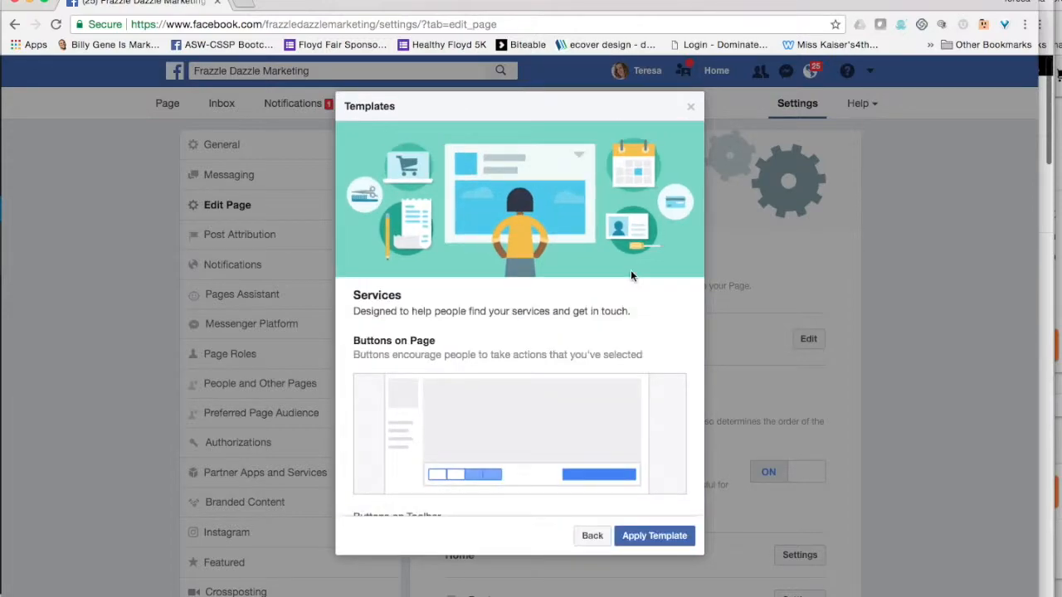
{"action": "left_click", "coordinate": [665, 537]}
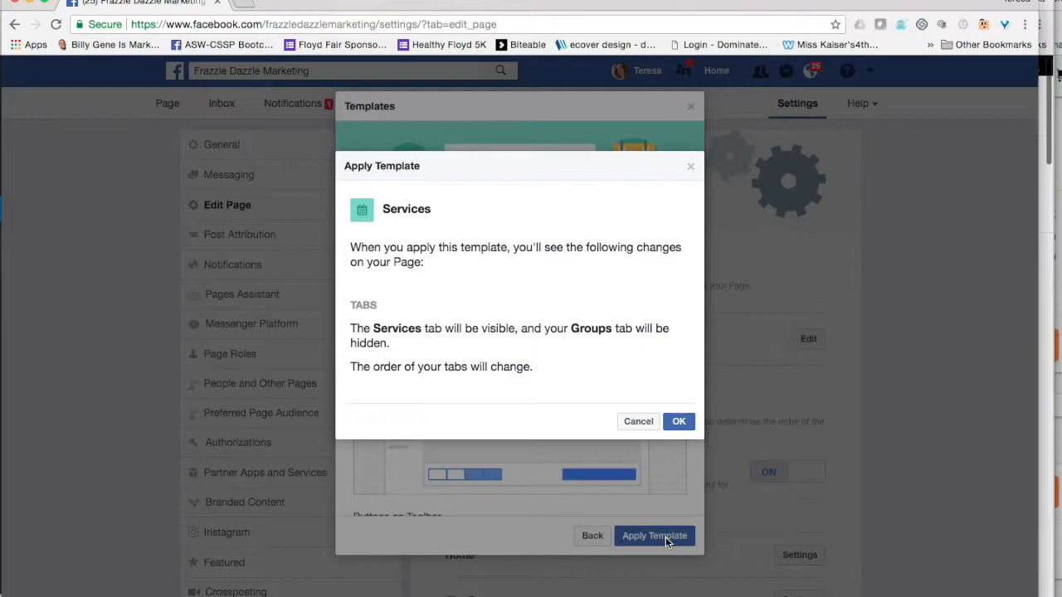
{"action": "left_click", "coordinate": [677, 422]}
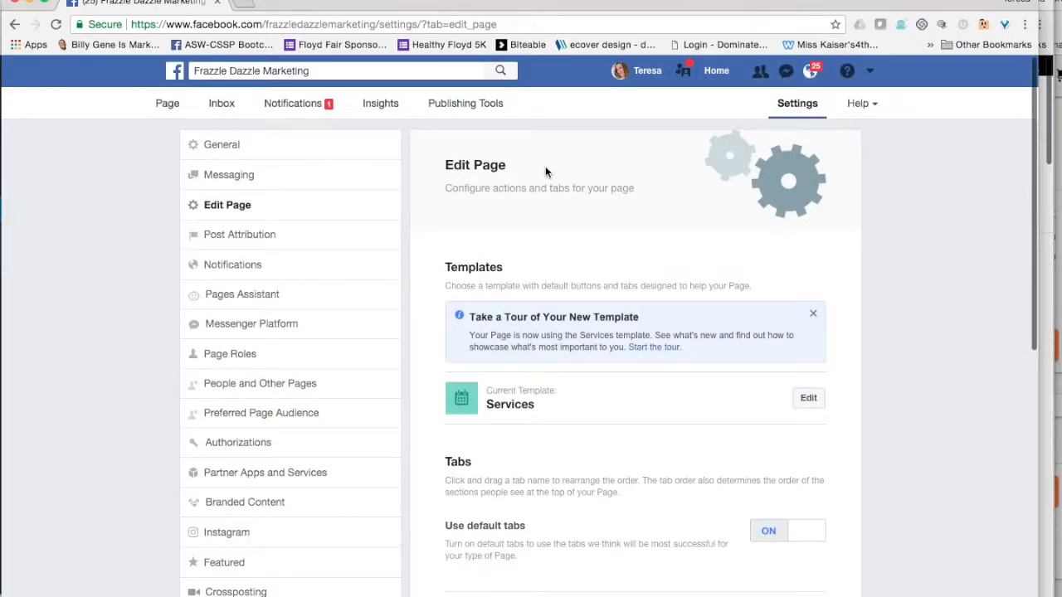
Review the tab list under the Services template, including the Services tab's visibility and sharing settings.
{"action": "scroll", "coordinate": [561, 375], "scroll_direction": "down", "scroll_amount": 3}
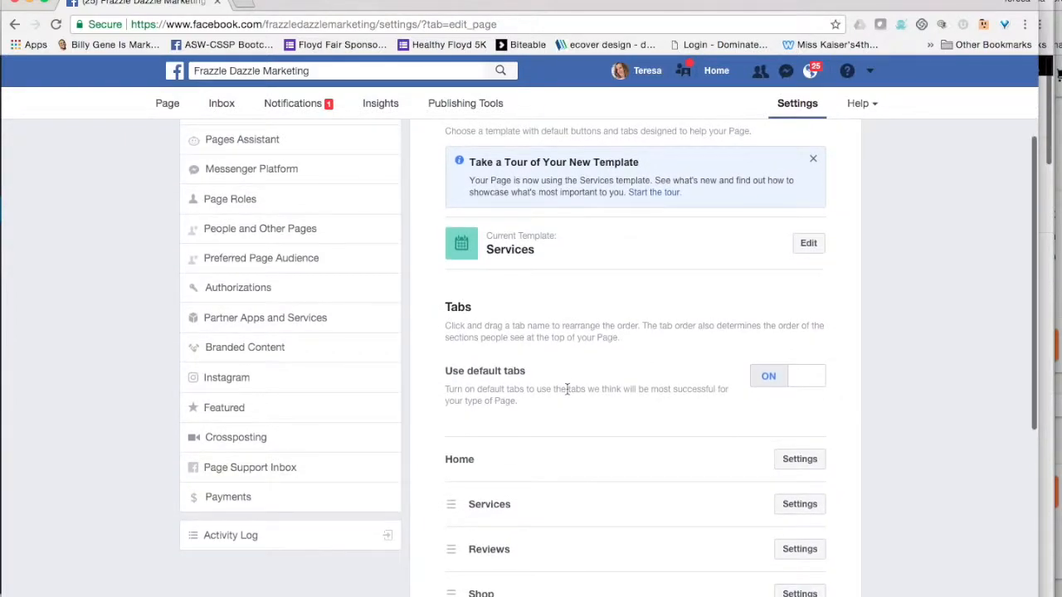
{"action": "scroll", "coordinate": [566, 390], "scroll_direction": "down", "scroll_amount": 3}
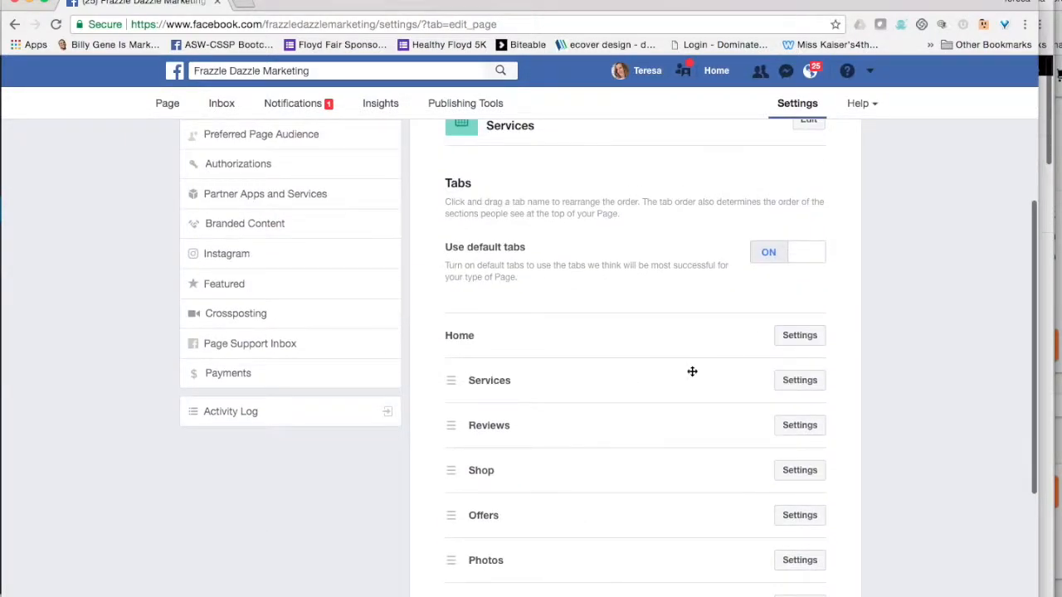
{"action": "left_click", "coordinate": [818, 384]}
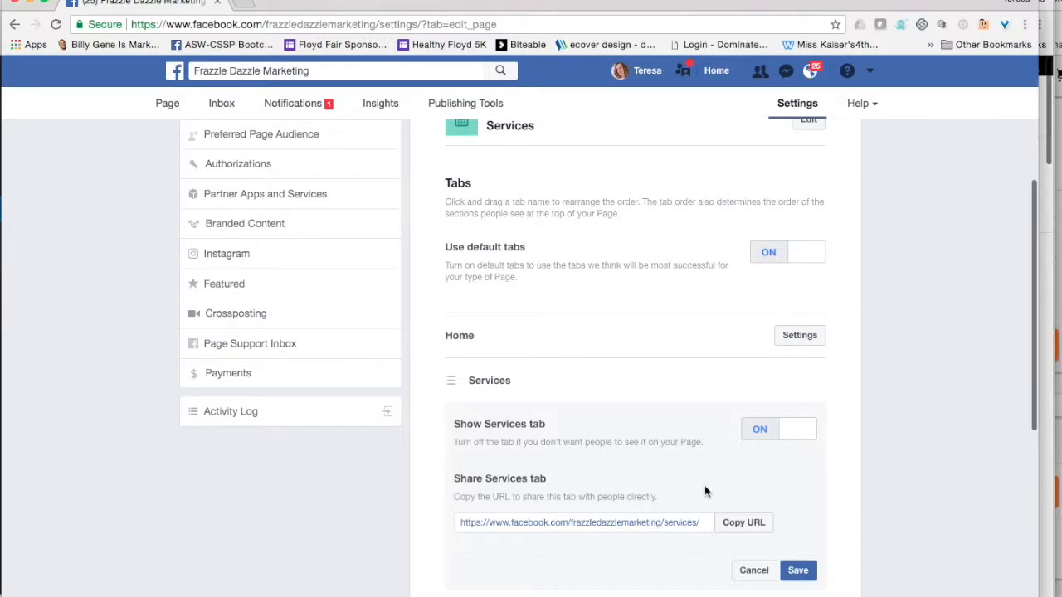
{"action": "scroll", "coordinate": [717, 515], "scroll_direction": "down", "scroll_amount": 2}
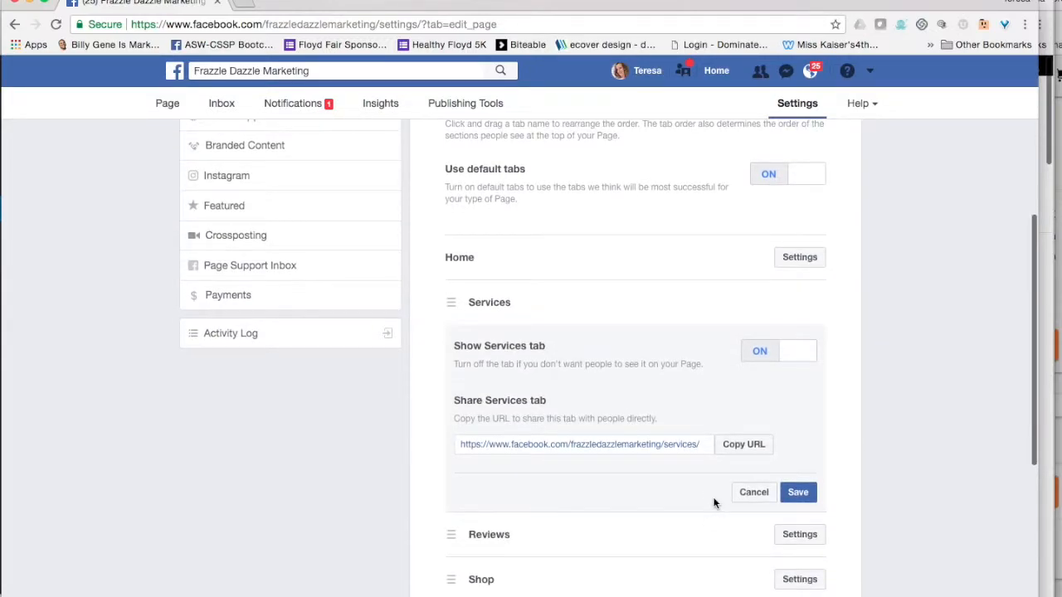
{"action": "scroll", "coordinate": [614, 588], "scroll_direction": "down", "scroll_amount": 4}
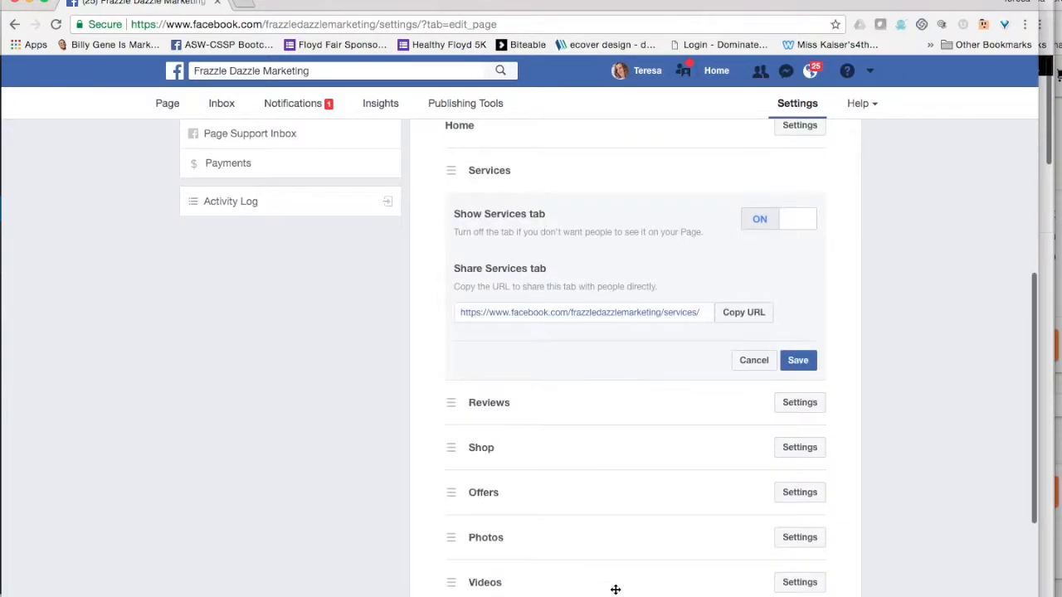
{"action": "scroll", "coordinate": [616, 590], "scroll_direction": "down", "scroll_amount": 4}
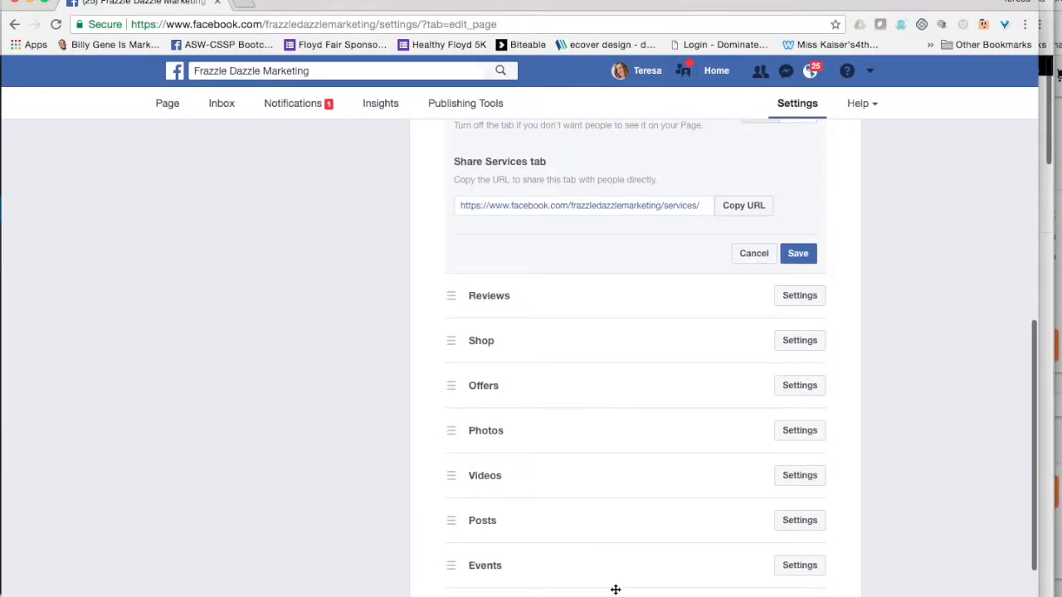
{"action": "scroll", "coordinate": [616, 590], "scroll_direction": "down", "scroll_amount": 1}
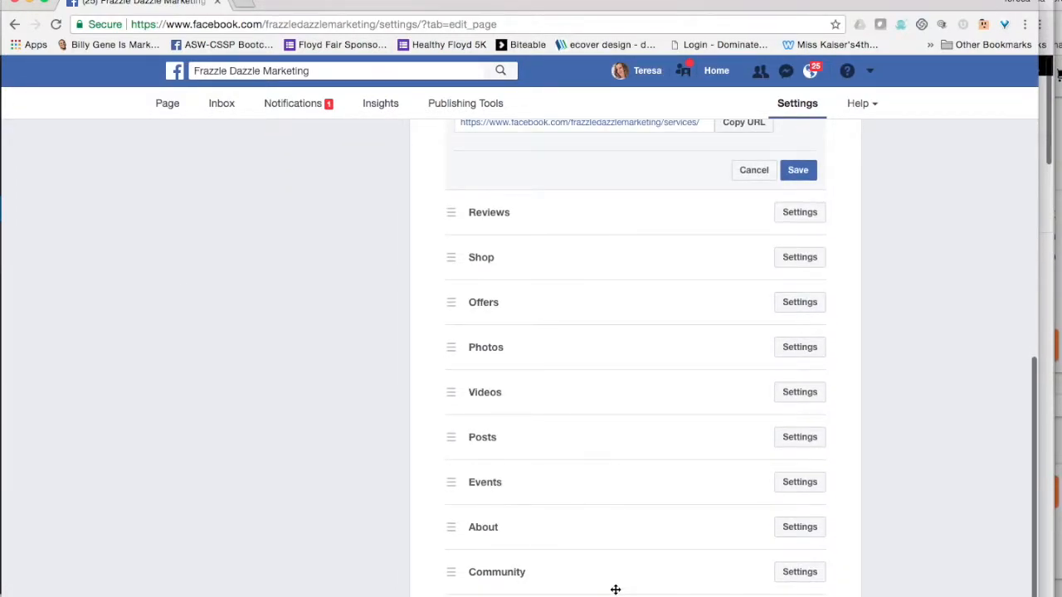
{"action": "scroll", "coordinate": [615, 589], "scroll_direction": "up", "scroll_amount": 15}
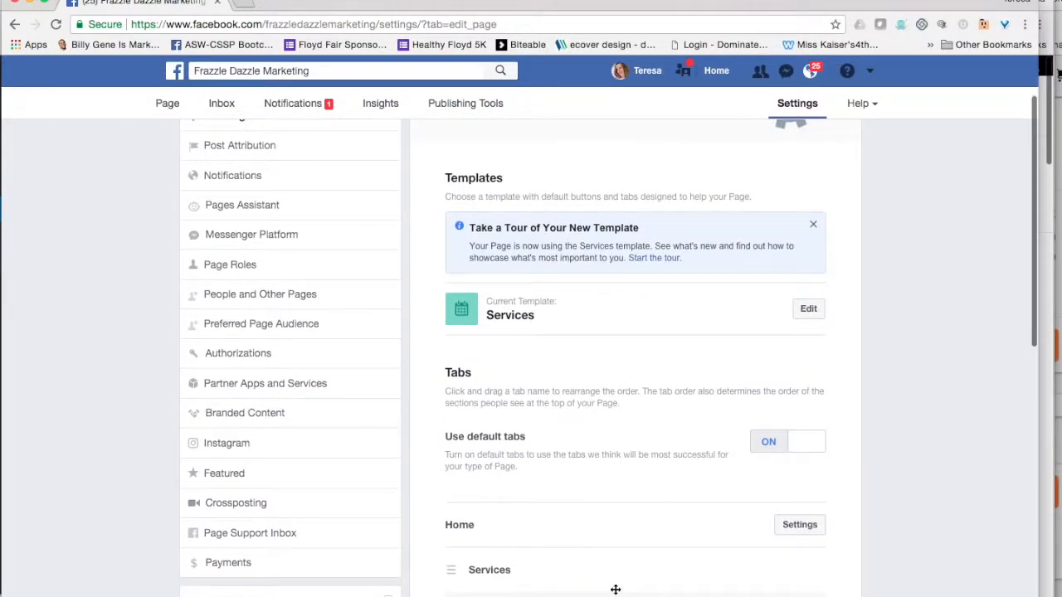
{"action": "scroll", "coordinate": [479, 491], "scroll_direction": "up", "scroll_amount": 3}
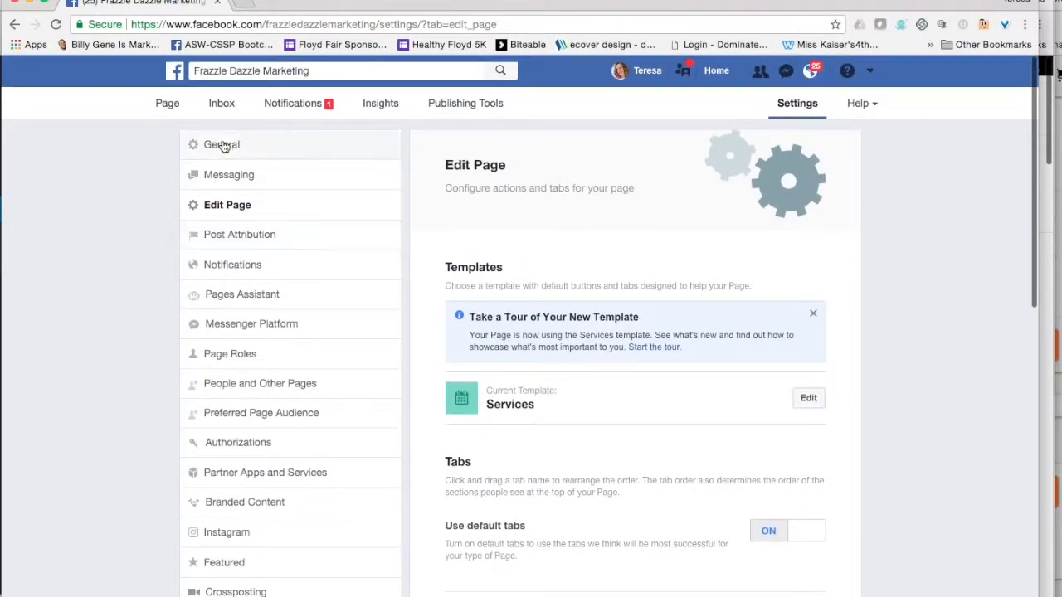
Review the general Messaging settings and preview the frequently asked questions that help people start a conversation with the Page.
{"action": "left_click", "coordinate": [226, 174]}
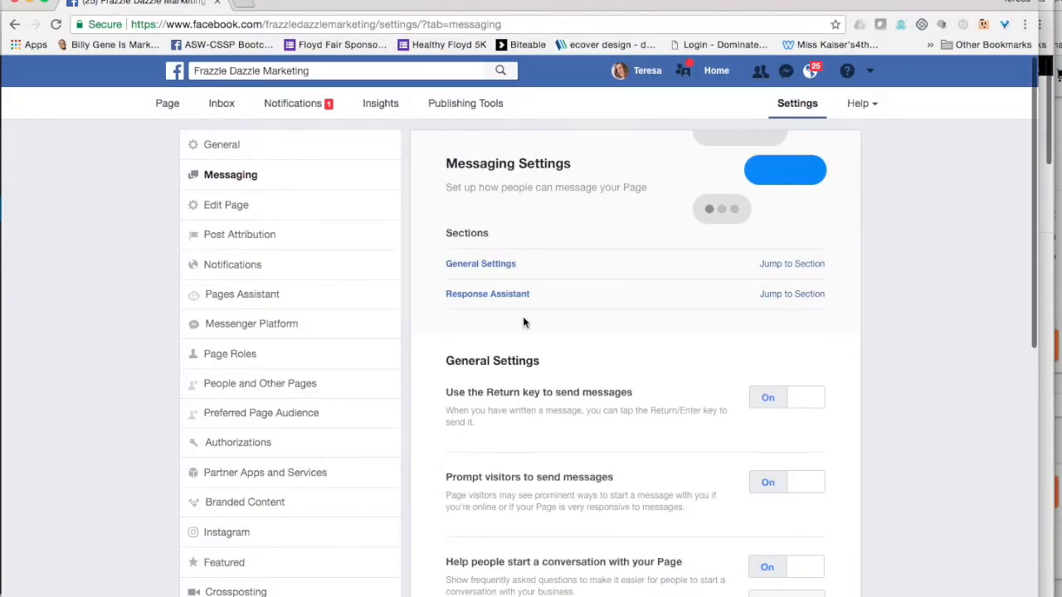
{"action": "scroll", "coordinate": [522, 316], "scroll_direction": "down", "scroll_amount": 3}
{"action": "scroll", "coordinate": [524, 318], "scroll_direction": "down", "scroll_amount": 1}
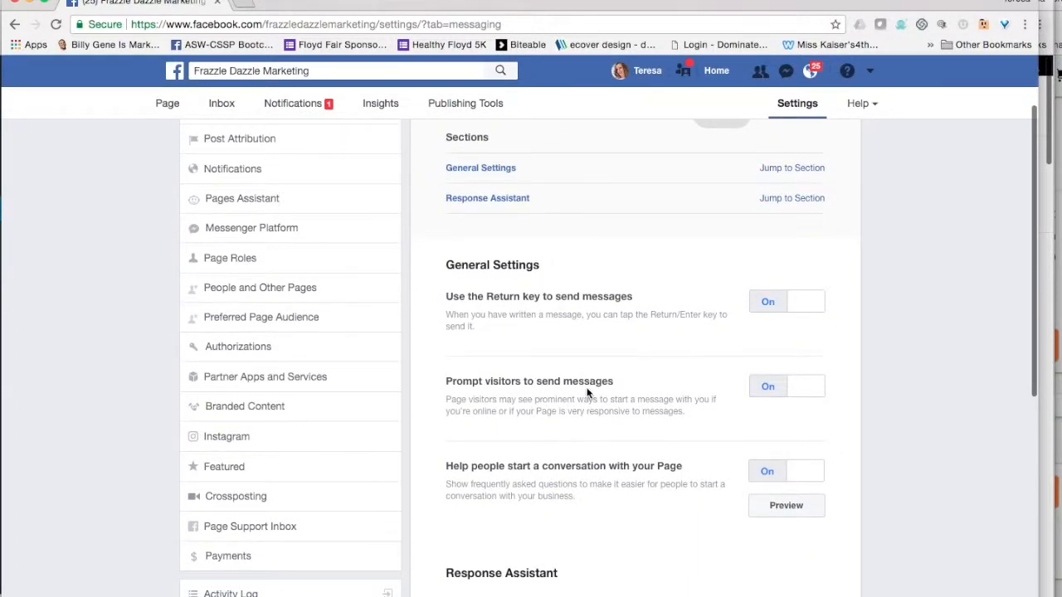
{"action": "scroll", "coordinate": [586, 396], "scroll_direction": "down", "scroll_amount": 1}
{"action": "scroll", "coordinate": [586, 396], "scroll_direction": "down", "scroll_amount": 2}
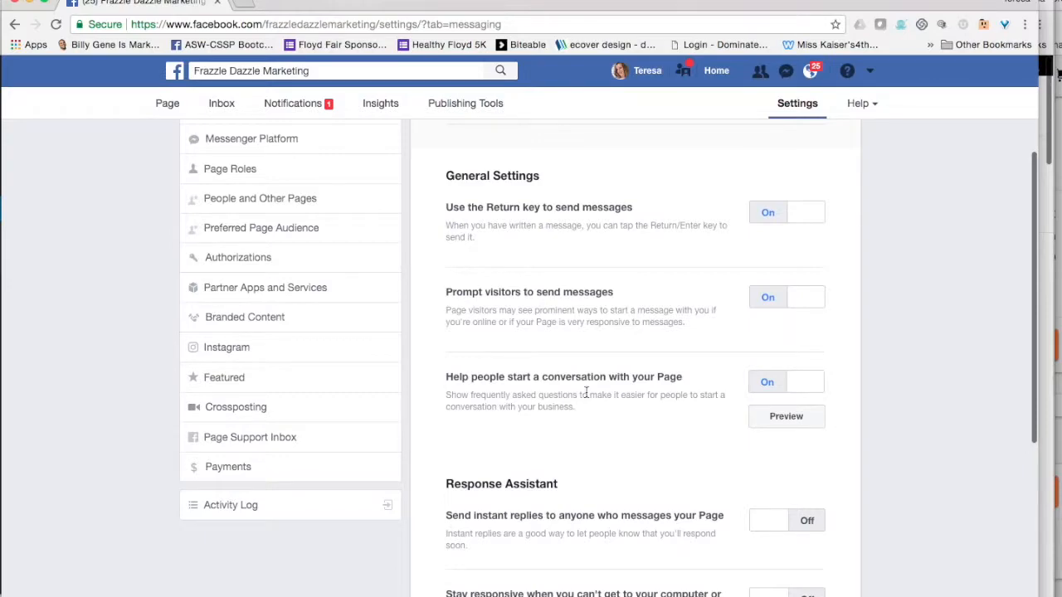
{"action": "left_click", "coordinate": [775, 413]}
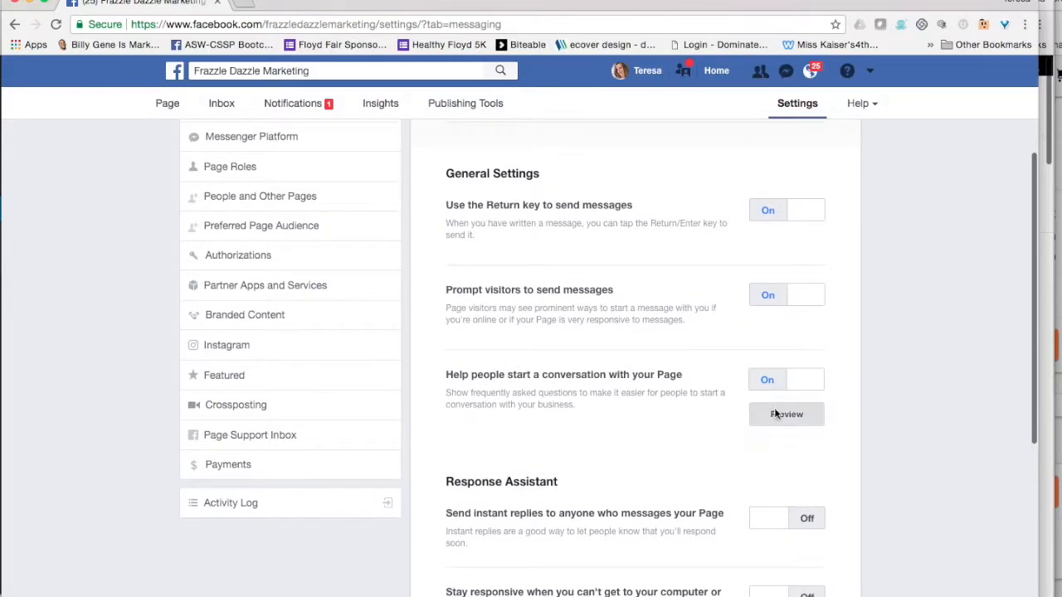
{"action": "scroll", "coordinate": [775, 412], "scroll_direction": "down", "scroll_amount": 5}
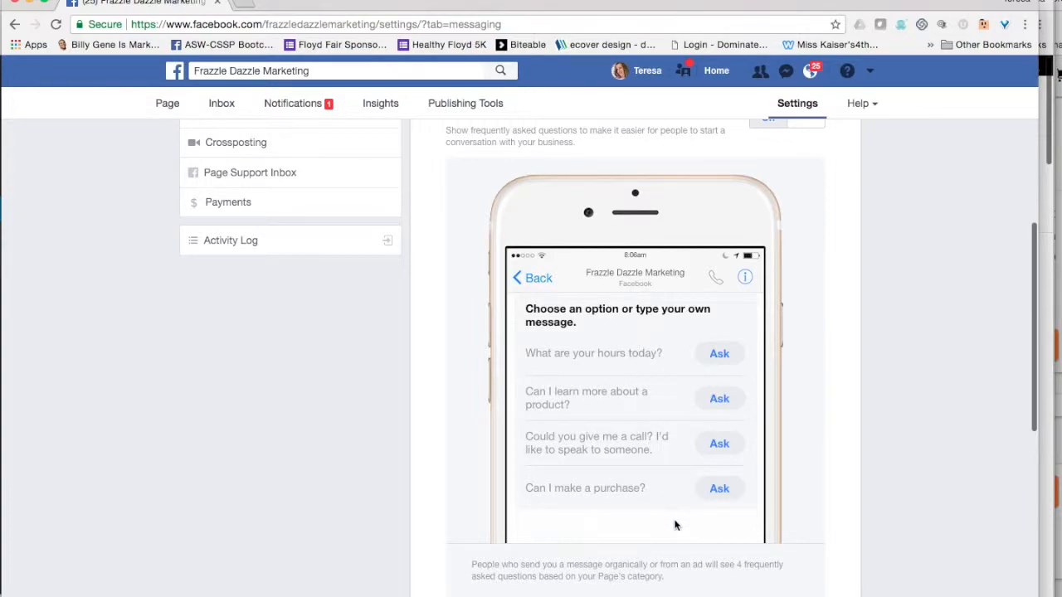
{"action": "scroll", "coordinate": [723, 520], "scroll_direction": "down", "scroll_amount": 3}
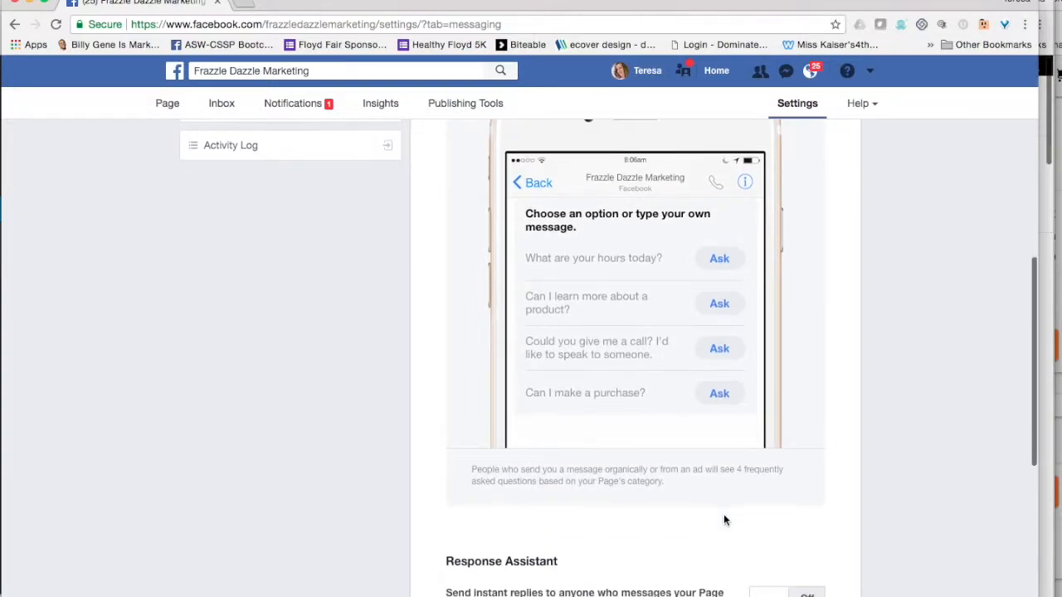
{"action": "scroll", "coordinate": [723, 520], "scroll_direction": "up", "scroll_amount": 4}
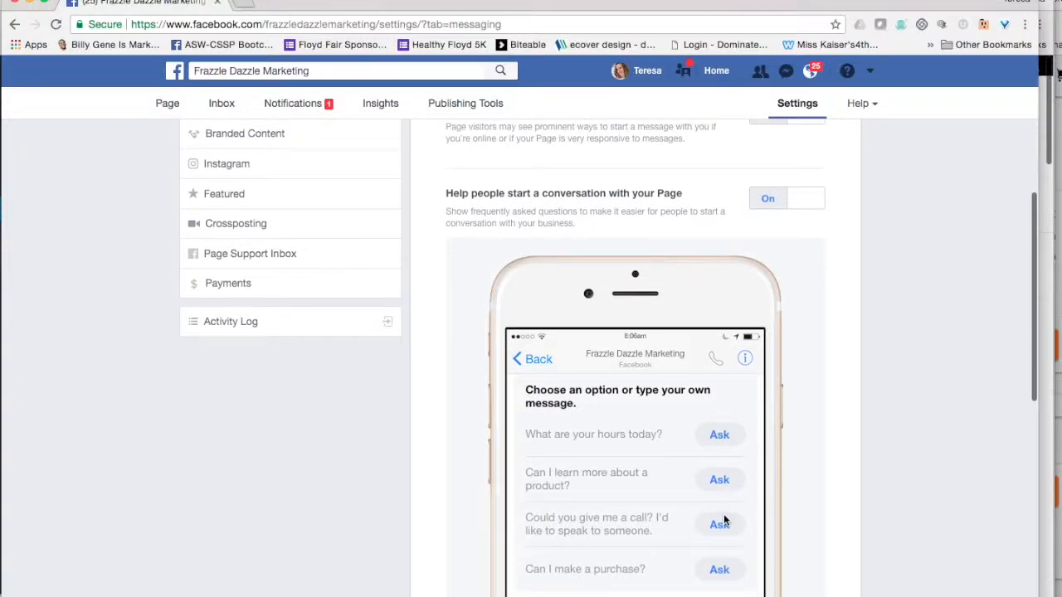
{"action": "scroll", "coordinate": [723, 520], "scroll_direction": "down", "scroll_amount": 2}
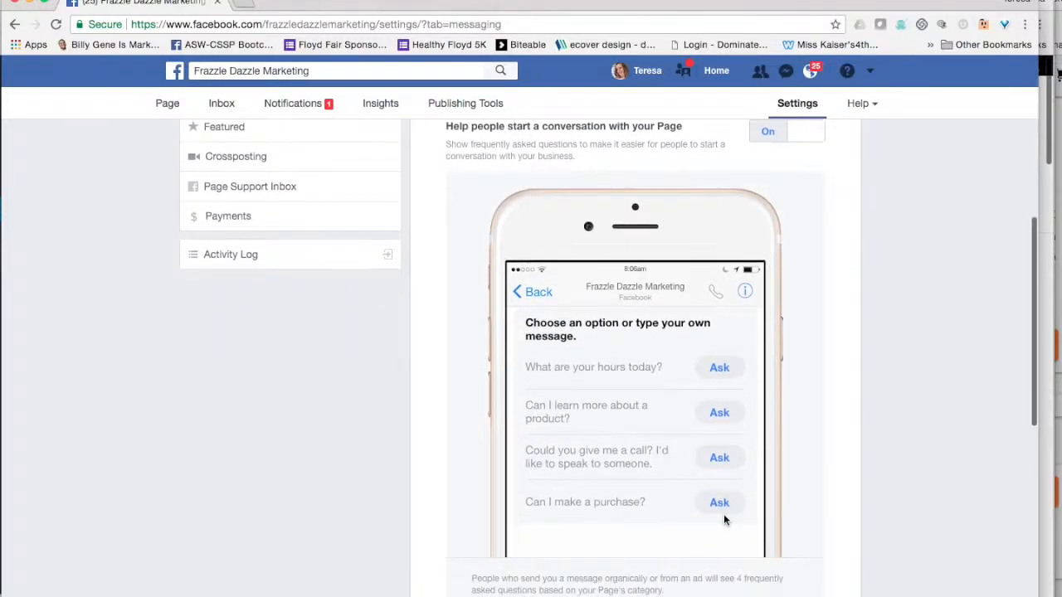
Turn on instant replies to anyone who messages the Page in the Response Assistant settings.
{"action": "scroll", "coordinate": [723, 520], "scroll_direction": "down", "scroll_amount": 3}
{"action": "scroll", "coordinate": [723, 520], "scroll_direction": "down", "scroll_amount": 2}
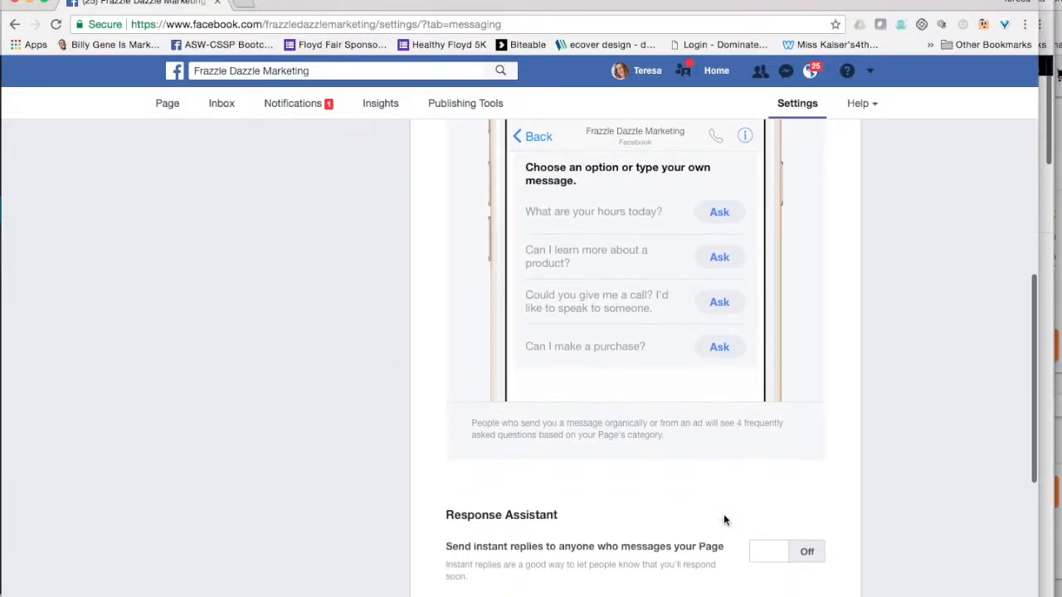
{"action": "scroll", "coordinate": [724, 515], "scroll_direction": "down", "scroll_amount": 2}
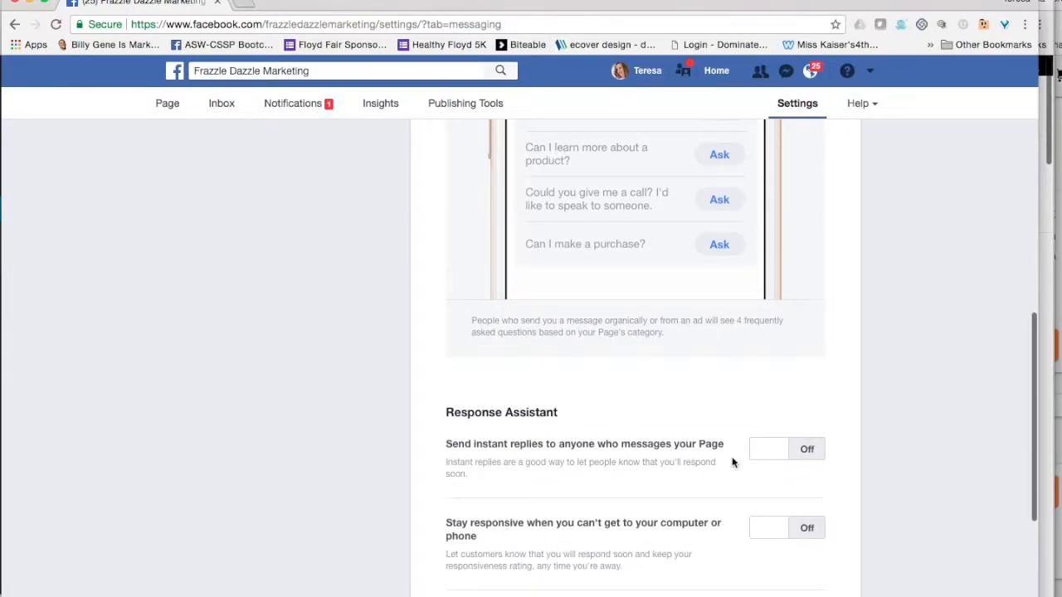
{"action": "left_click", "coordinate": [764, 452]}
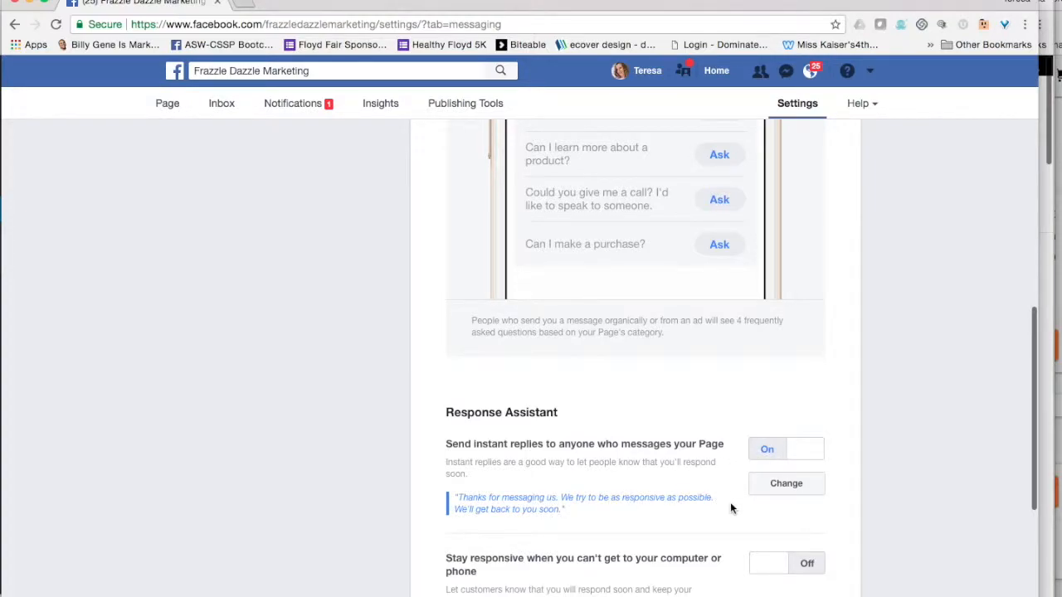
Reword the instant reply to "Thanks for messaging me. I try to be as responsive as possible. I'll get back to you soon.".
{"action": "scroll", "coordinate": [734, 518], "scroll_direction": "down", "scroll_amount": 3}
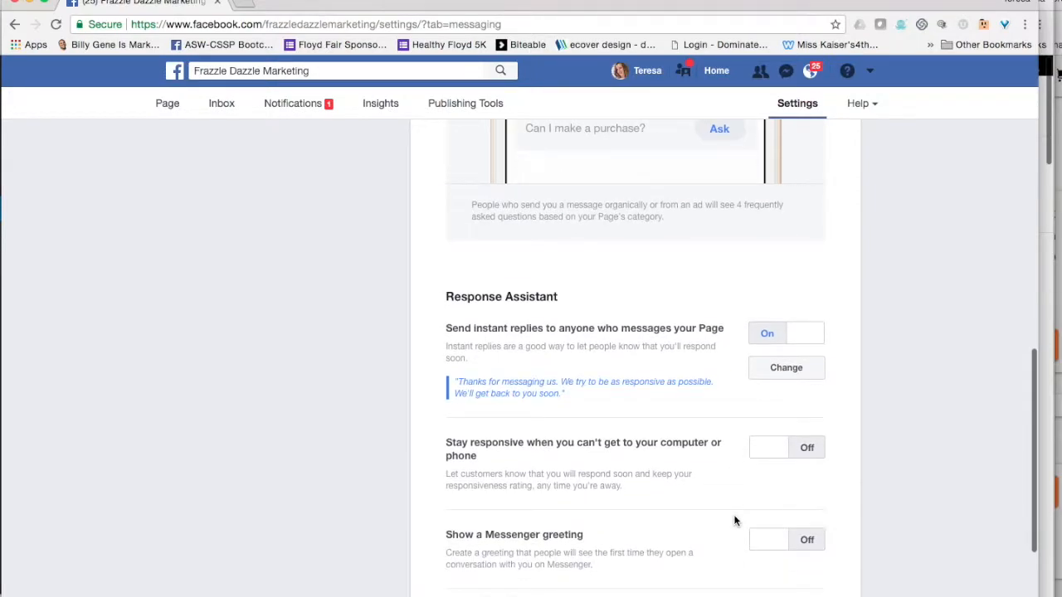
{"action": "left_click", "coordinate": [775, 372]}
{"action": "scroll", "coordinate": [769, 452], "scroll_direction": "down", "scroll_amount": 5}
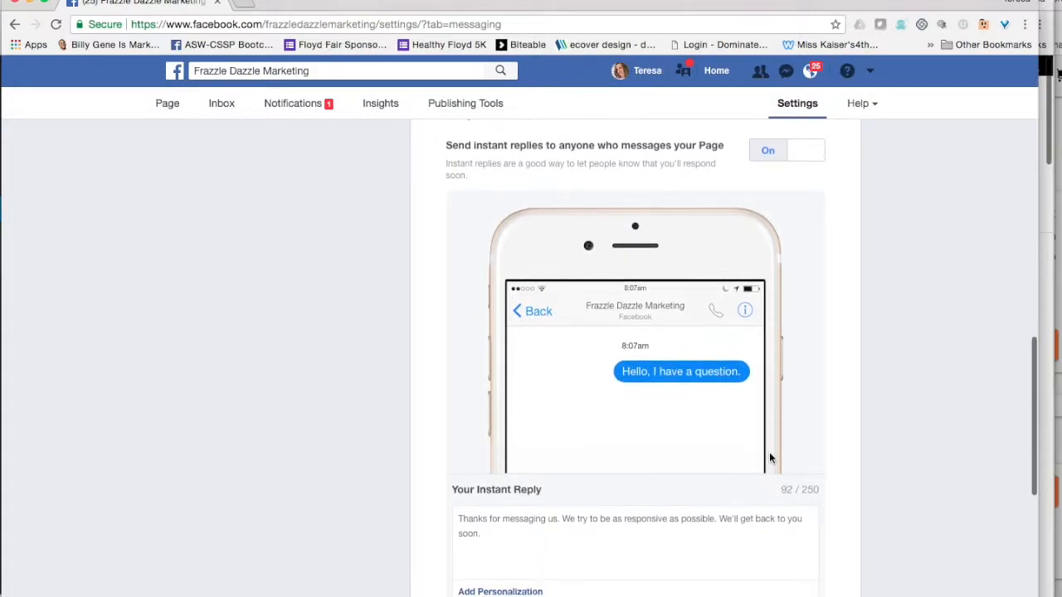
{"action": "left_click", "coordinate": [550, 476]}
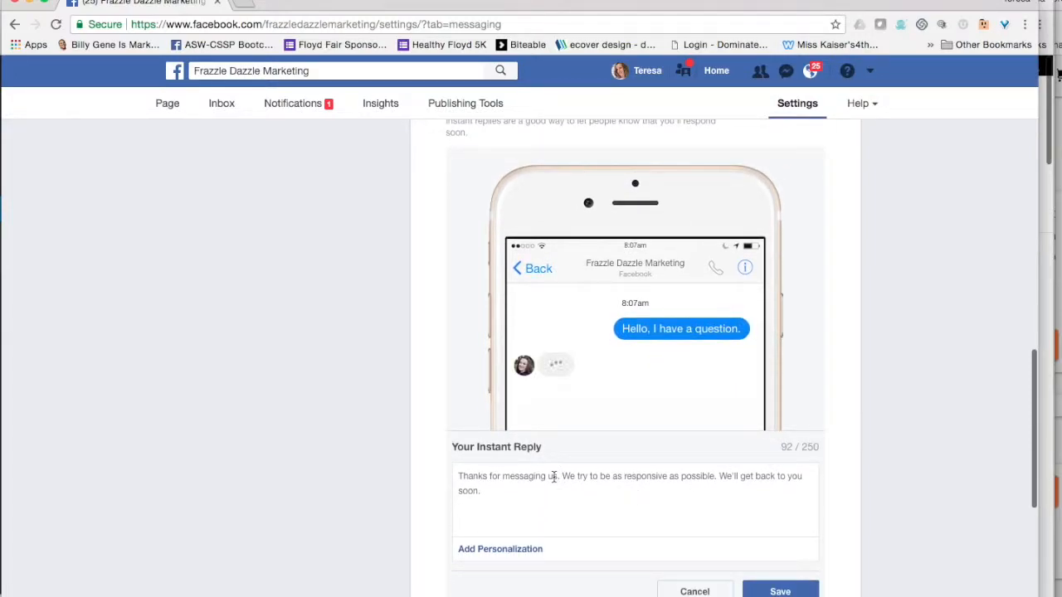
{"action": "type", "text": "me"}
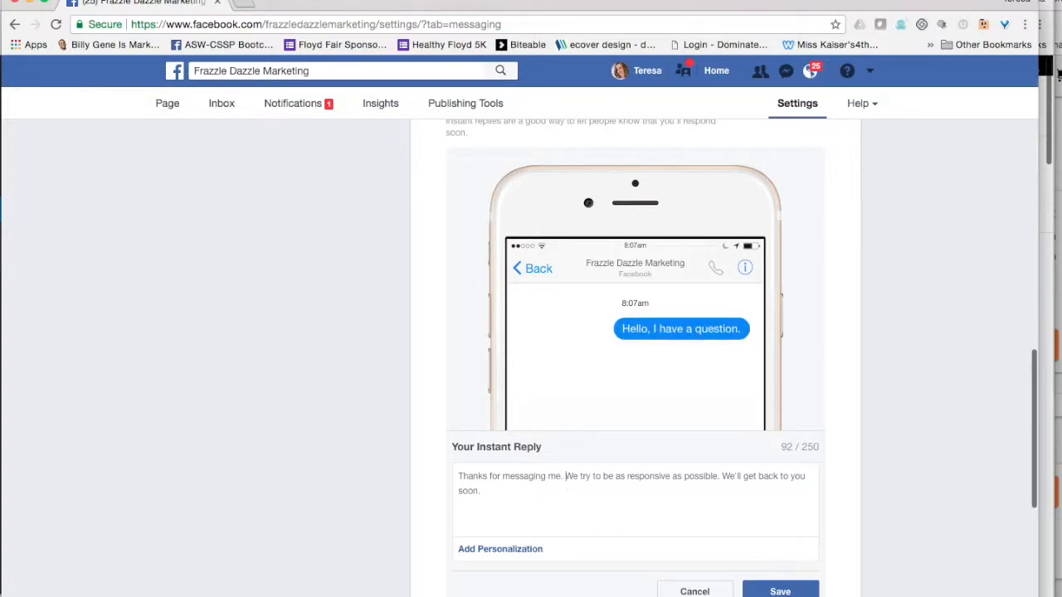
{"action": "left_click_drag", "start_coordinate": [565, 477], "coordinate": [578, 477]}
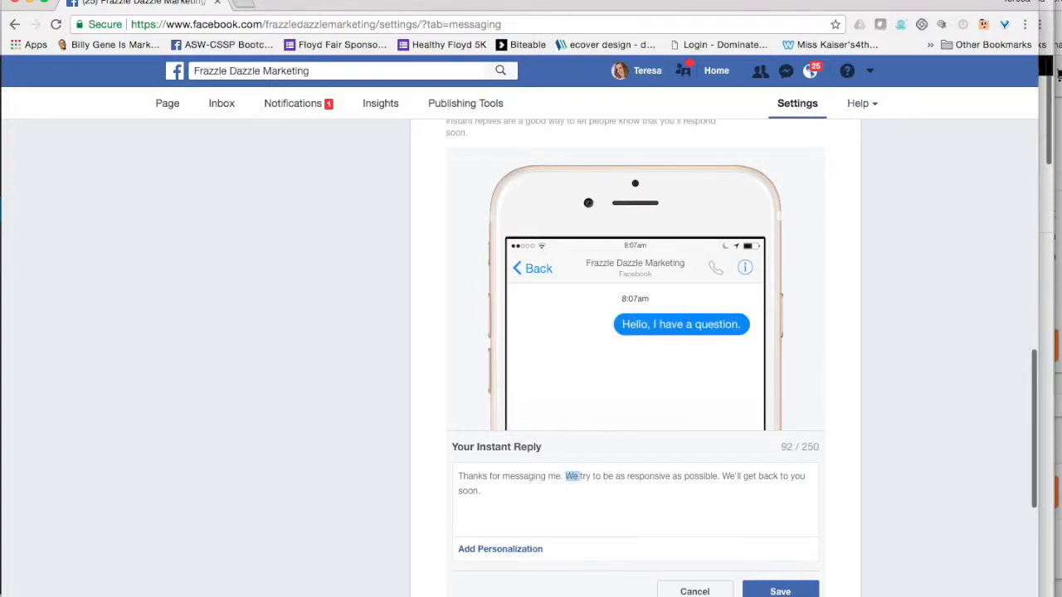
{"action": "type", "text": "I"}
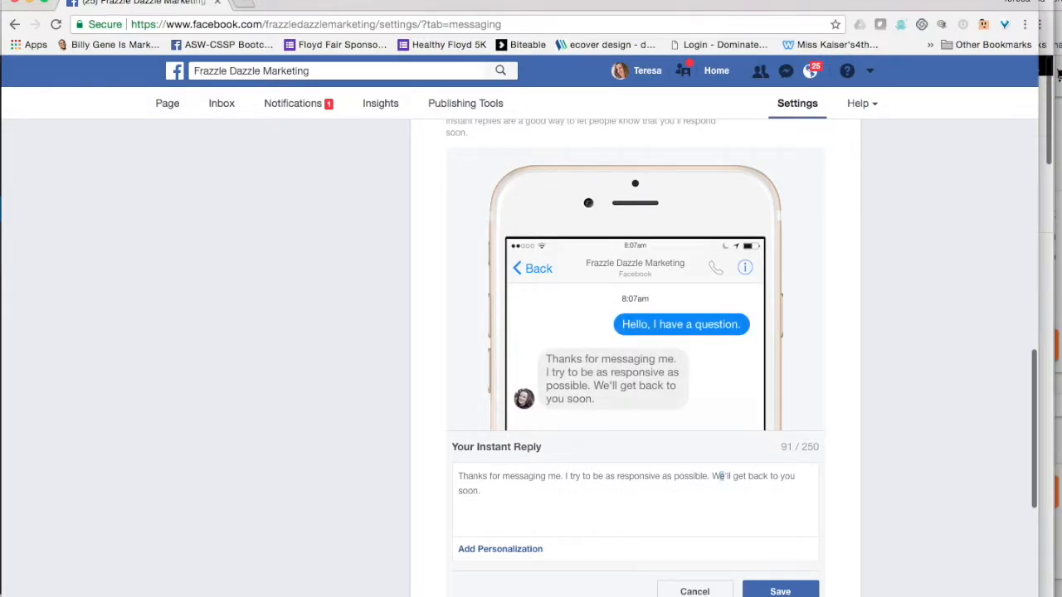
{"action": "type", "text": "I"}
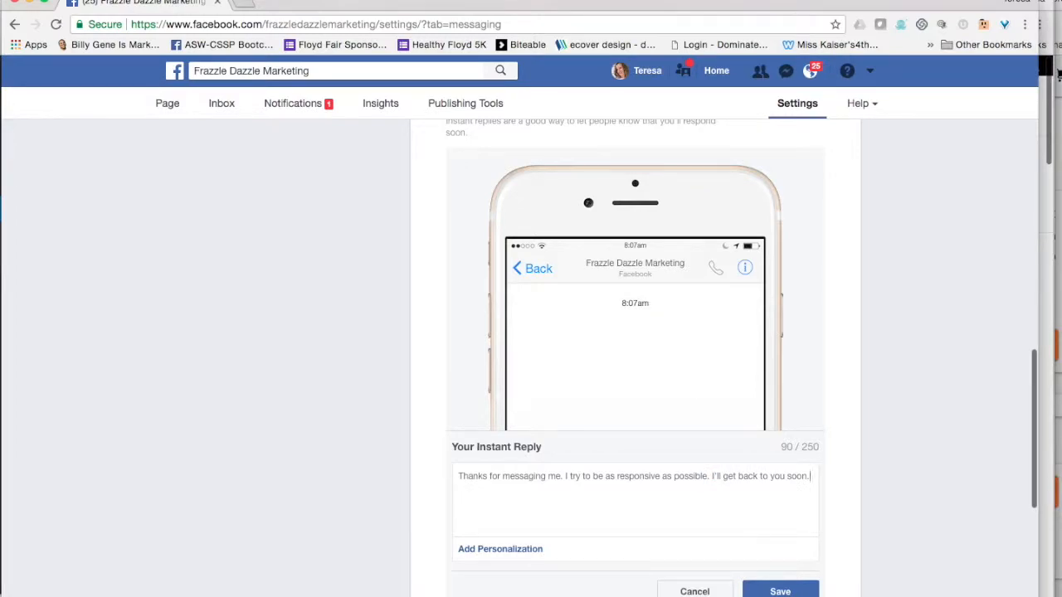
Extend the instant reply's ending with "to talk about how we can make your business dazzle in the midst of frazzlement! ;)" and save it.
{"action": "key", "text": "BackSpace"}
{"action": "type", "text": "and"}
{"action": "type", "text": "to !alk about h"}
{"action": "type", "text": "ow we can make your busi"}
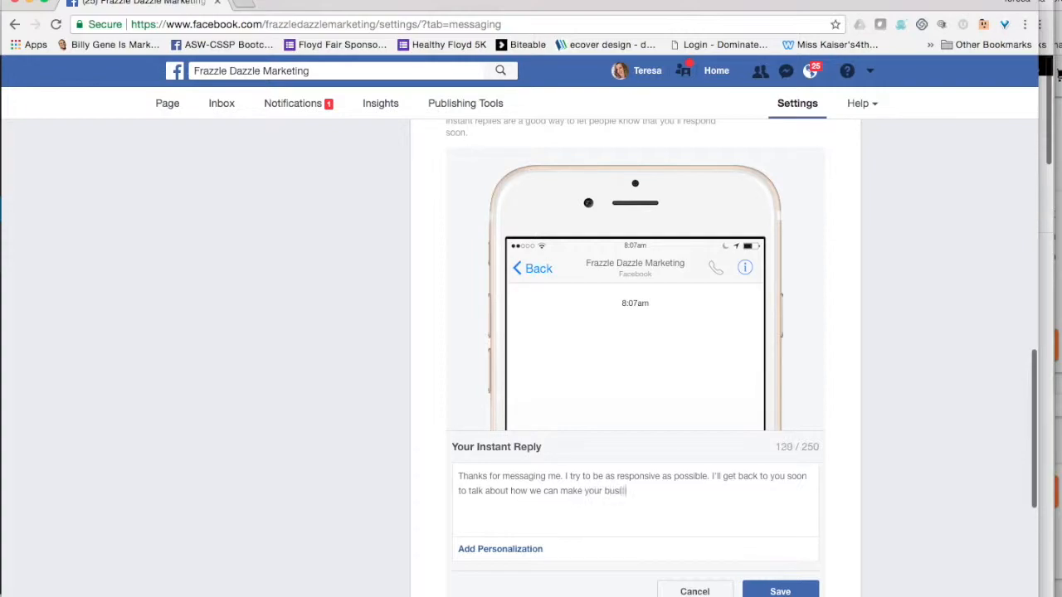
{"action": "type", "text": "ness dazzle in the midst of"}
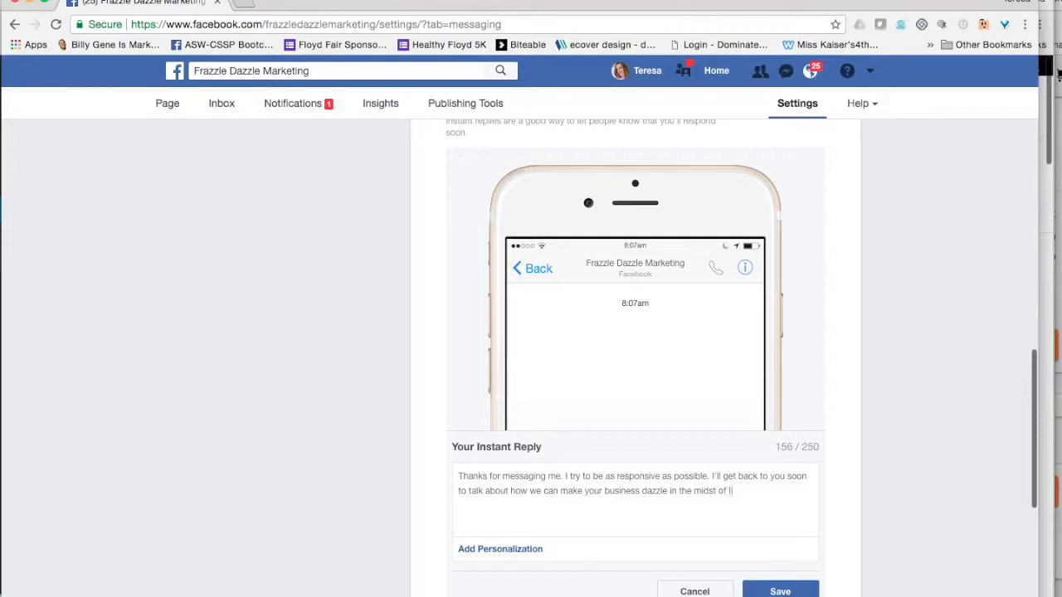
{"action": "type", "text": " frazzlement!  ;)"}
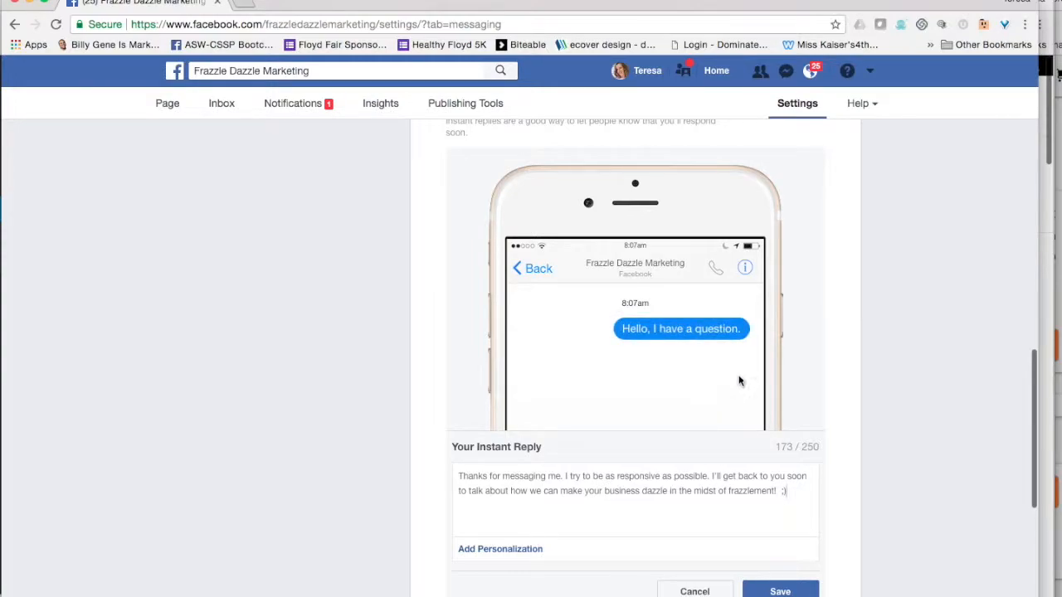
{"action": "scroll", "coordinate": [741, 382], "scroll_direction": "down", "scroll_amount": 2}
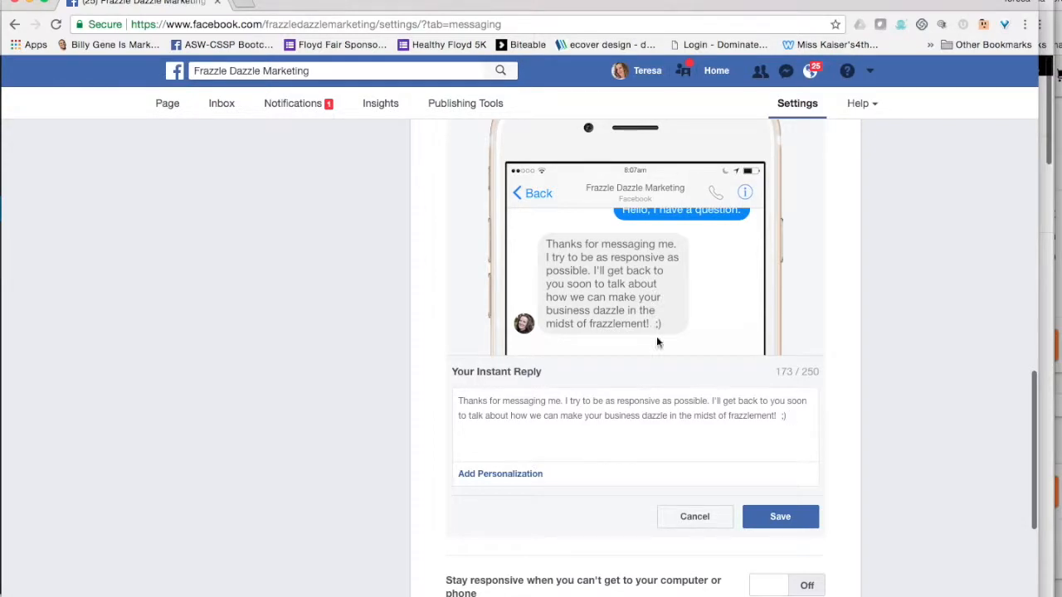
{"action": "left_click", "coordinate": [773, 518]}
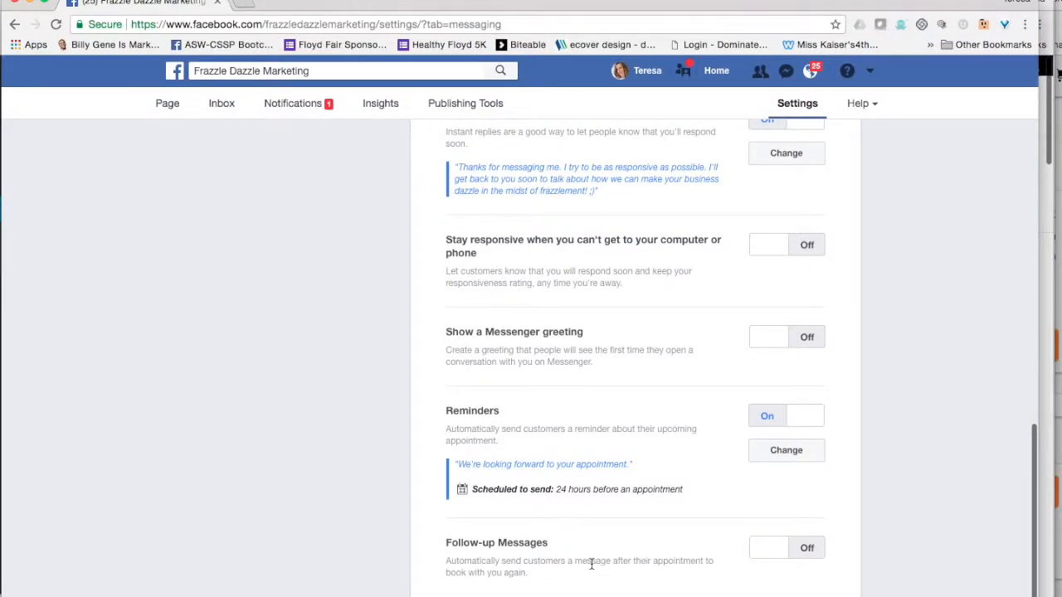
Look over the remaining Page settings categories and review the Branded Content settings, including Page Approvals and Blocked Pages.
{"action": "scroll", "coordinate": [630, 589], "scroll_direction": "up", "scroll_amount": 15}
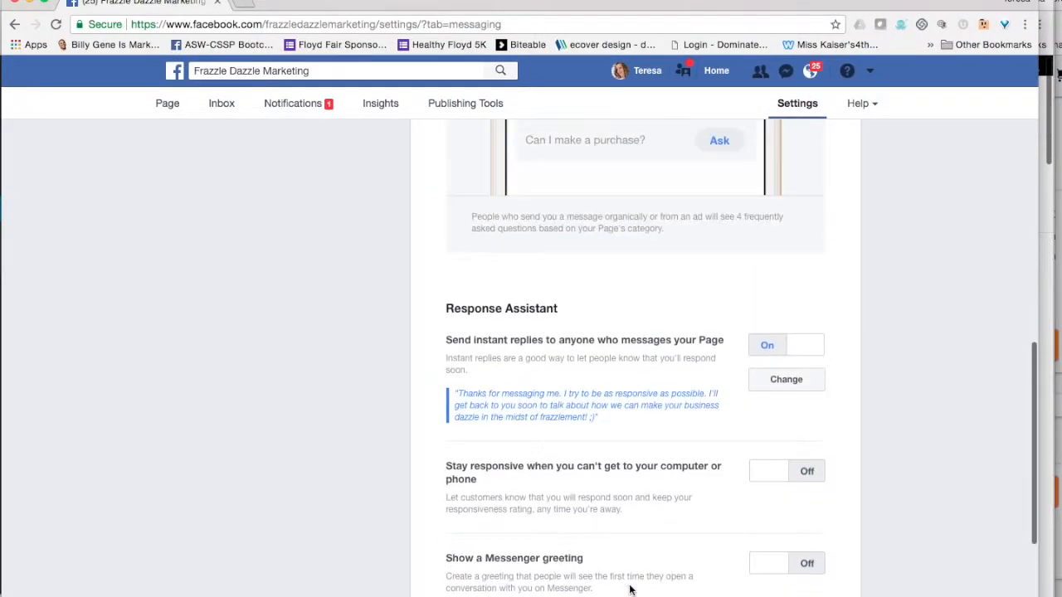
{"action": "scroll", "coordinate": [630, 589], "scroll_direction": "up", "scroll_amount": 3}
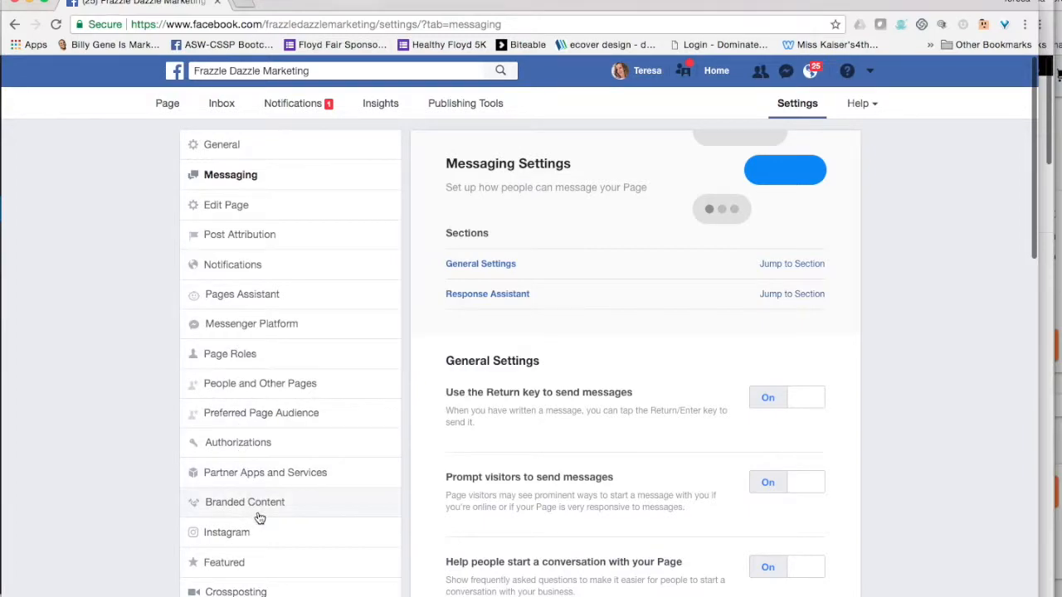
{"action": "scroll", "coordinate": [260, 517], "scroll_direction": "down", "scroll_amount": 2}
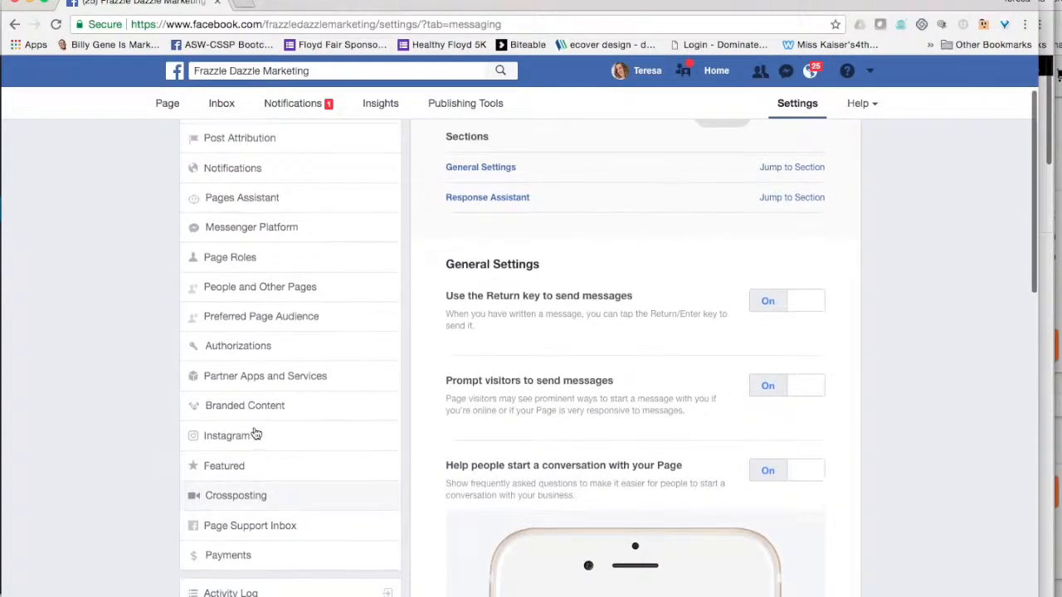
{"action": "left_click", "coordinate": [256, 406]}
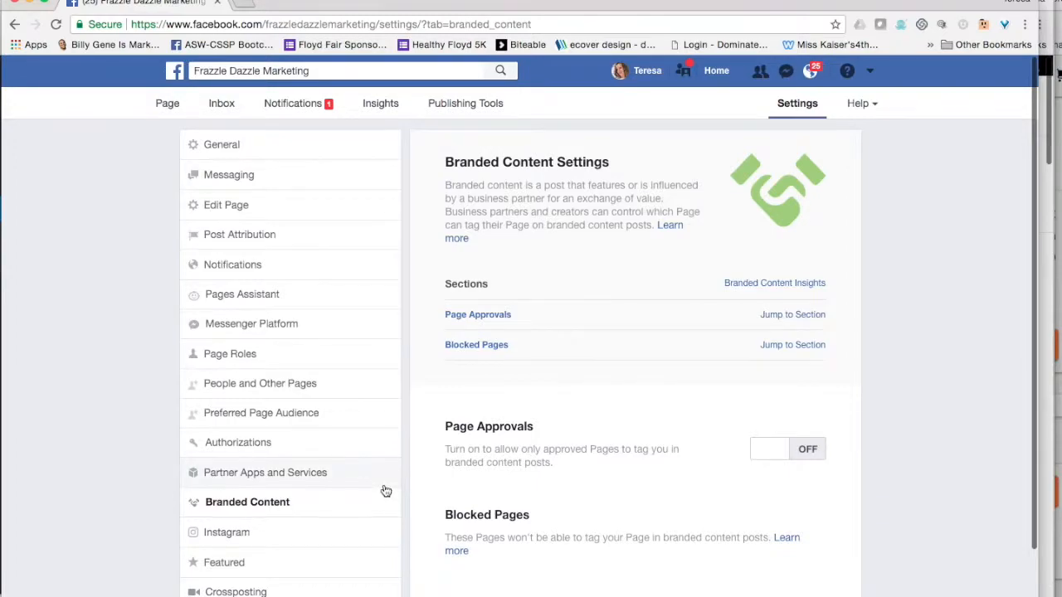
{"action": "scroll", "coordinate": [386, 491], "scroll_direction": "down", "scroll_amount": 2}
{"action": "scroll", "coordinate": [386, 491], "scroll_direction": "up", "scroll_amount": 2}
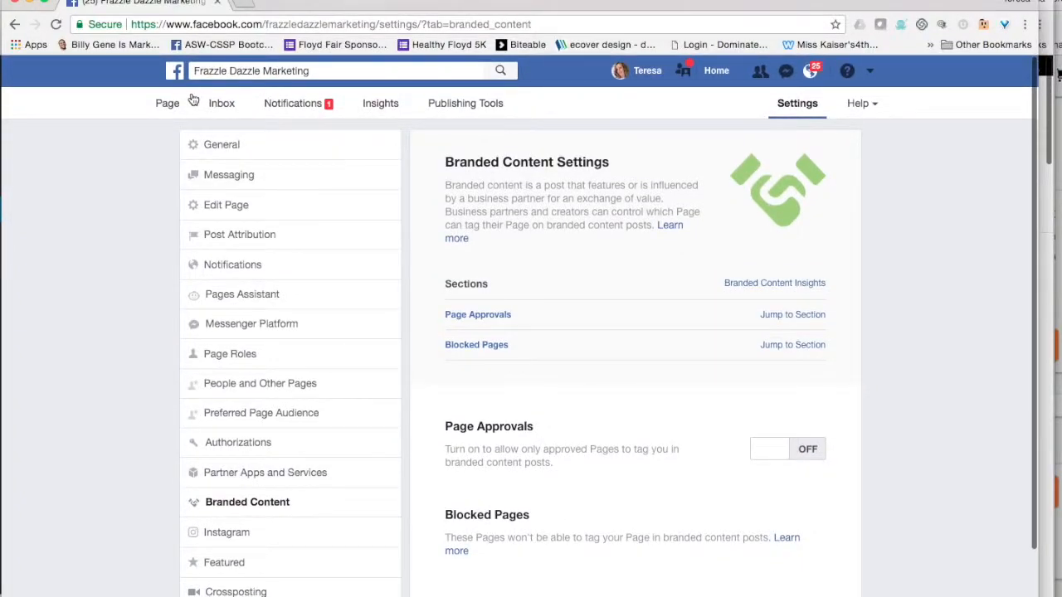
Return to the Page, start a new service in its Services section, and name the service "Web Site Design".
{"action": "left_click", "coordinate": [164, 117]}
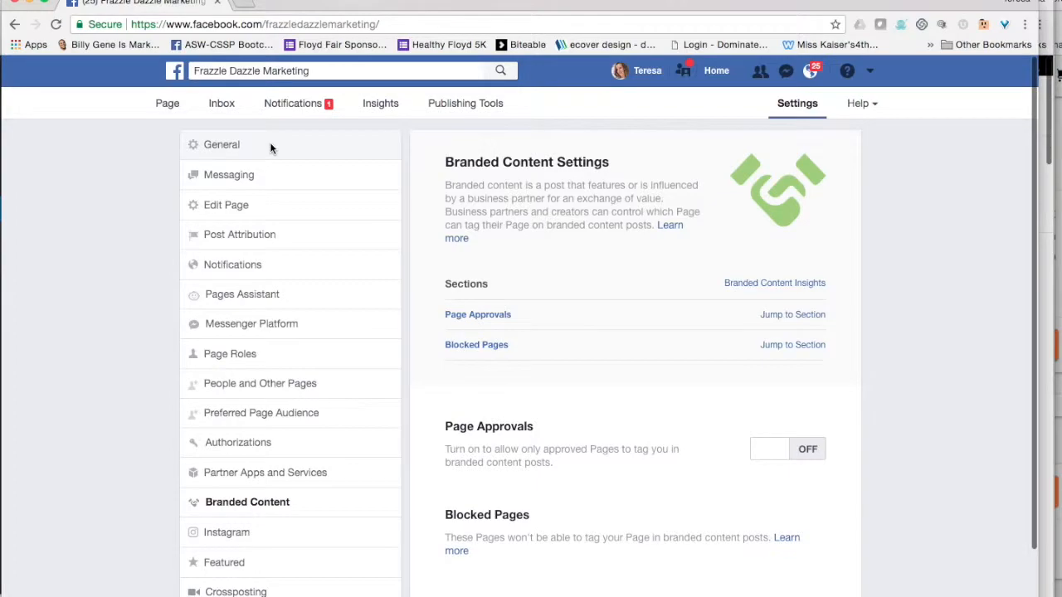
{"action": "left_click", "coordinate": [167, 104]}
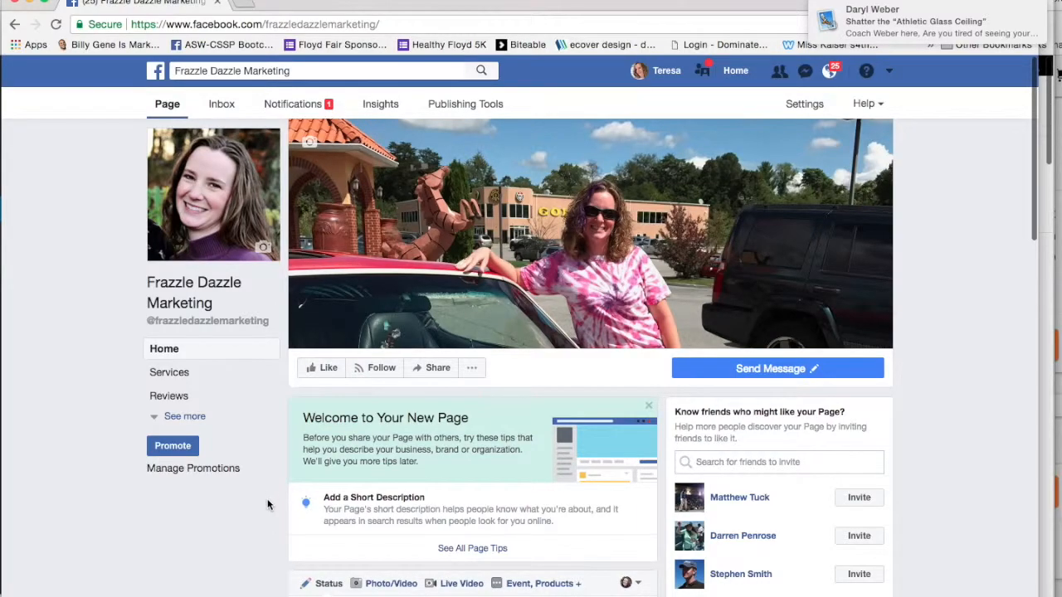
{"action": "left_click", "coordinate": [180, 373]}
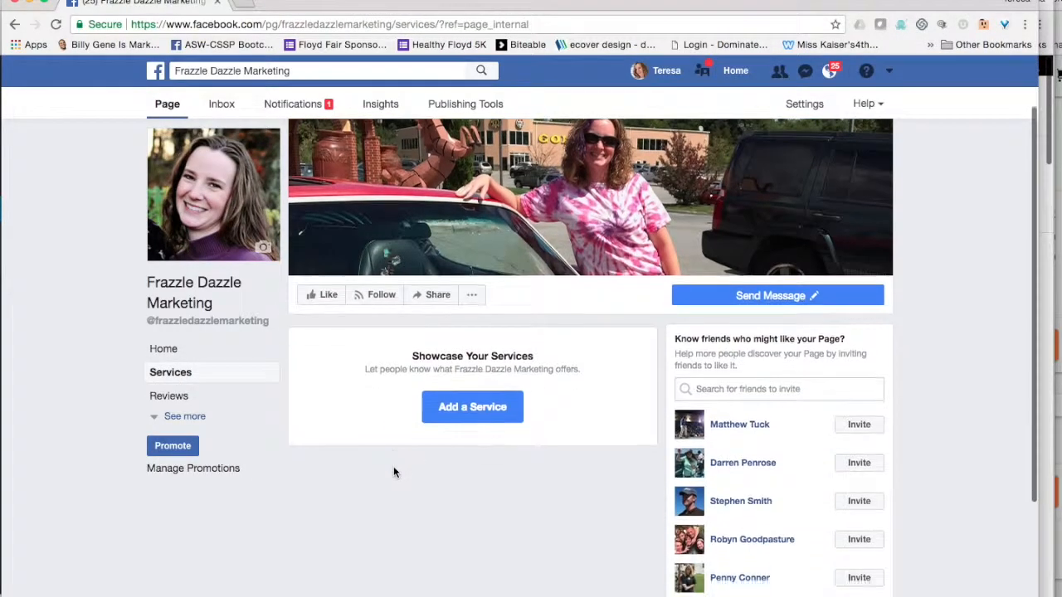
{"action": "left_click", "coordinate": [457, 410]}
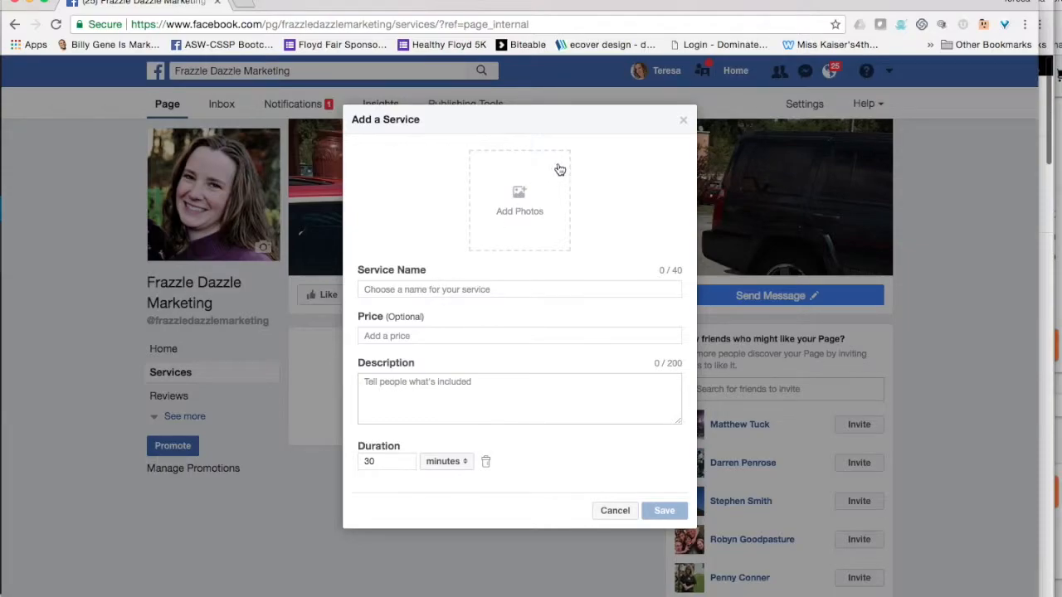
{"action": "left_click", "coordinate": [409, 288]}
{"action": "type", "text": "WEb"}
{"action": "key", "text": "BackSpace"}
{"action": "key", "text": "BackSpace"}
{"action": "key", "text": "BackSpace"}
{"action": "type", "text": "Web Site "}
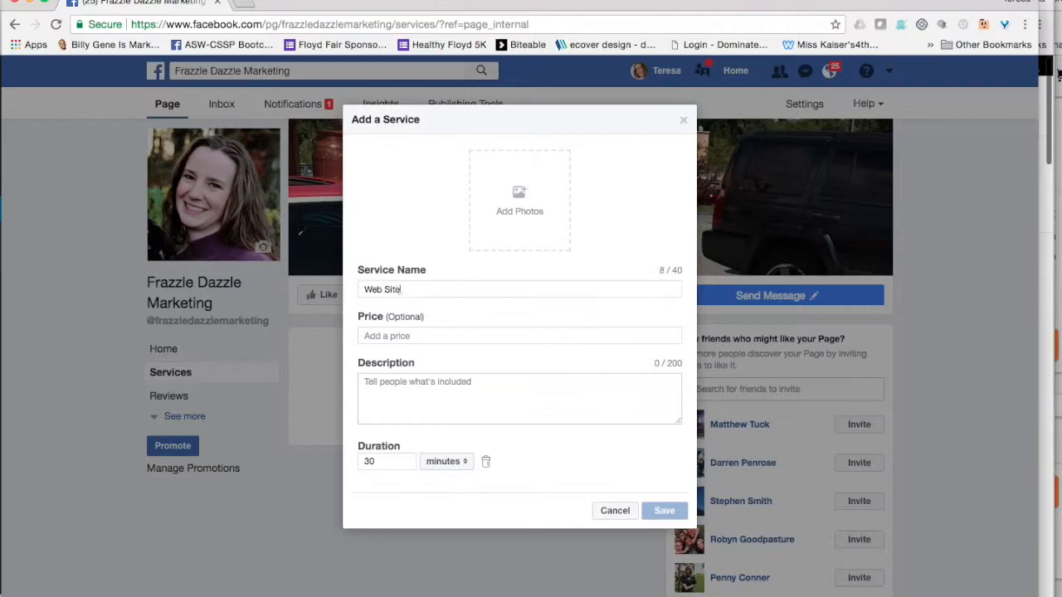
{"action": "type", "text": "Design"}
Save the Web Site Design service with the description "I build websites for small businesses." and no specific duration.
{"action": "key", "text": "Tab"}
{"action": "key", "text": "Tab"}
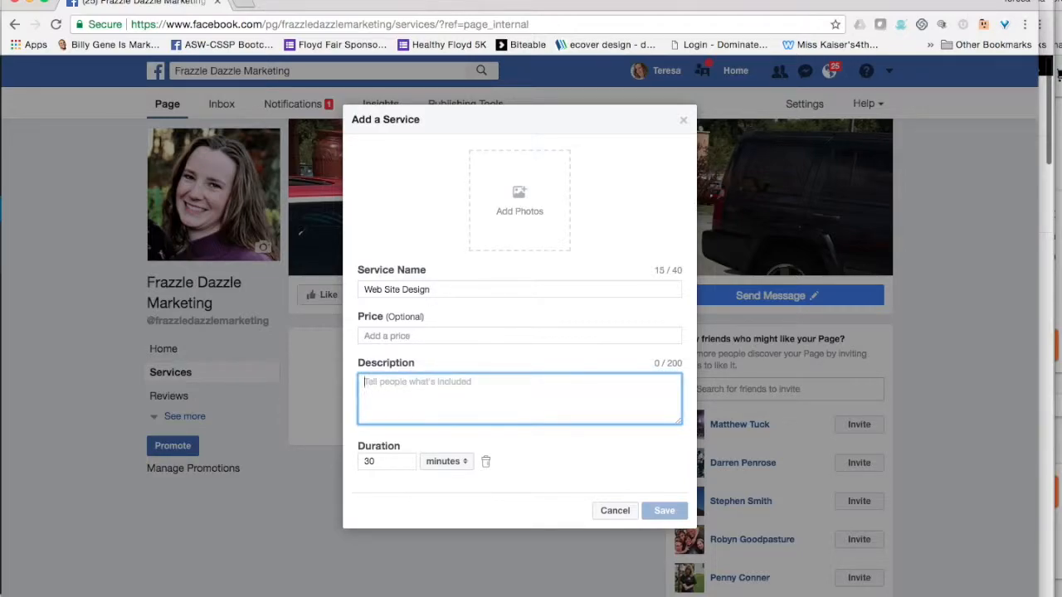
{"action": "type", "text": "I build websites "}
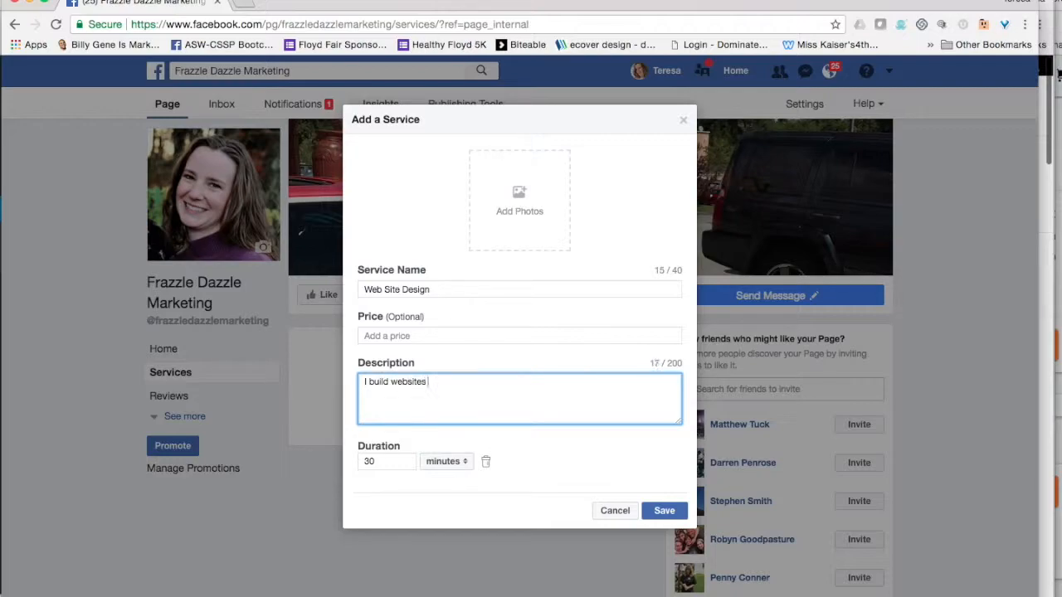
{"action": "type", "text": "for small business"}
{"action": "left_click", "coordinate": [444, 469]}
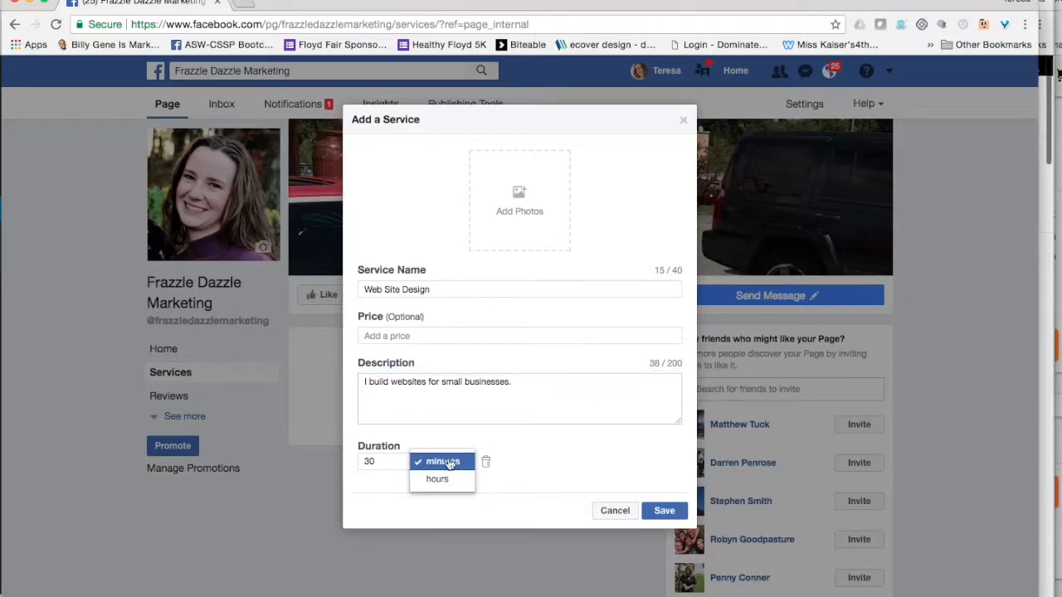
{"action": "left_click", "coordinate": [504, 428]}
{"action": "left_click", "coordinate": [486, 463]}
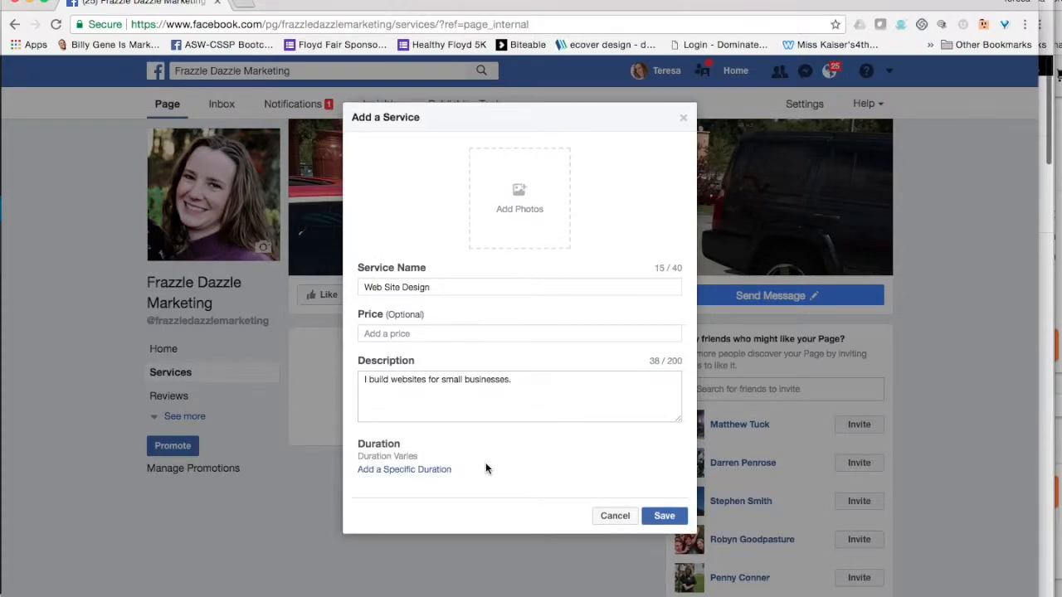
{"action": "left_click", "coordinate": [670, 516]}
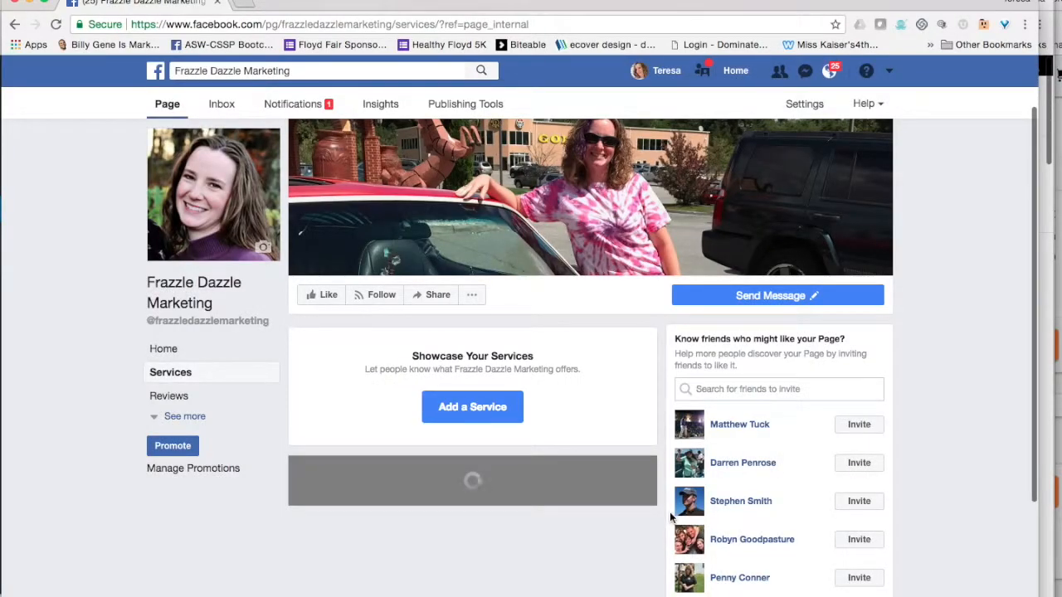
Start a second service on the Page and name it "Digital Marketing (Facebook Advertising)".
{"action": "left_click", "coordinate": [448, 407]}
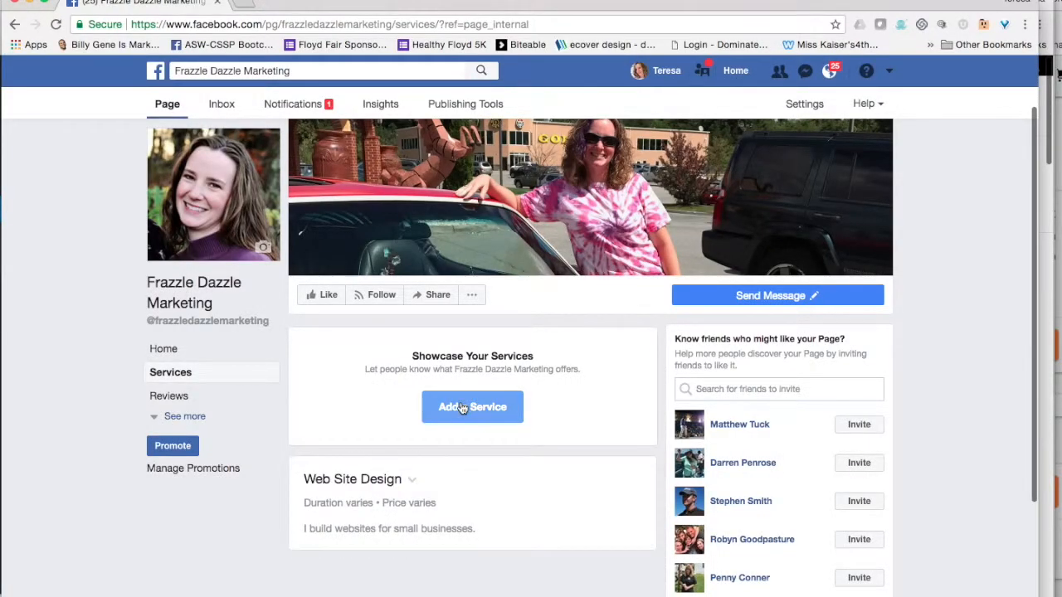
{"action": "left_click", "coordinate": [455, 288]}
{"action": "type", "text": "Digital Marketing "}
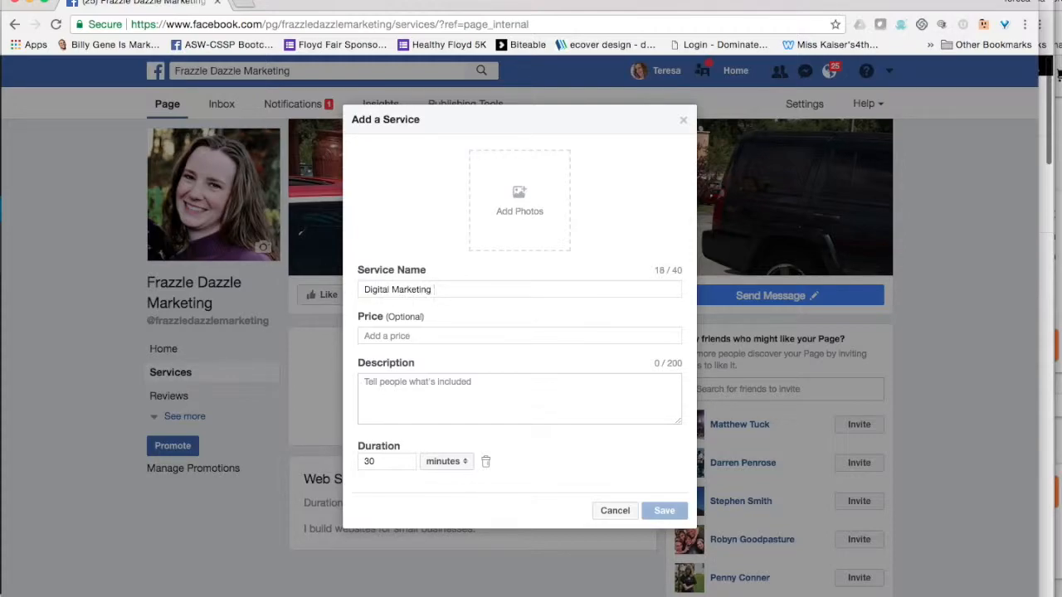
{"action": "type", "text": "(Facebook Advertising)"}
{"action": "key", "text": "Tab"}
Describe the service as "I build out campaigns for lead generation and awareness using Facebook ads." and remove its specific duration.
{"action": "left_click", "coordinate": [519, 398]}
{"action": "type", "text": "I"}
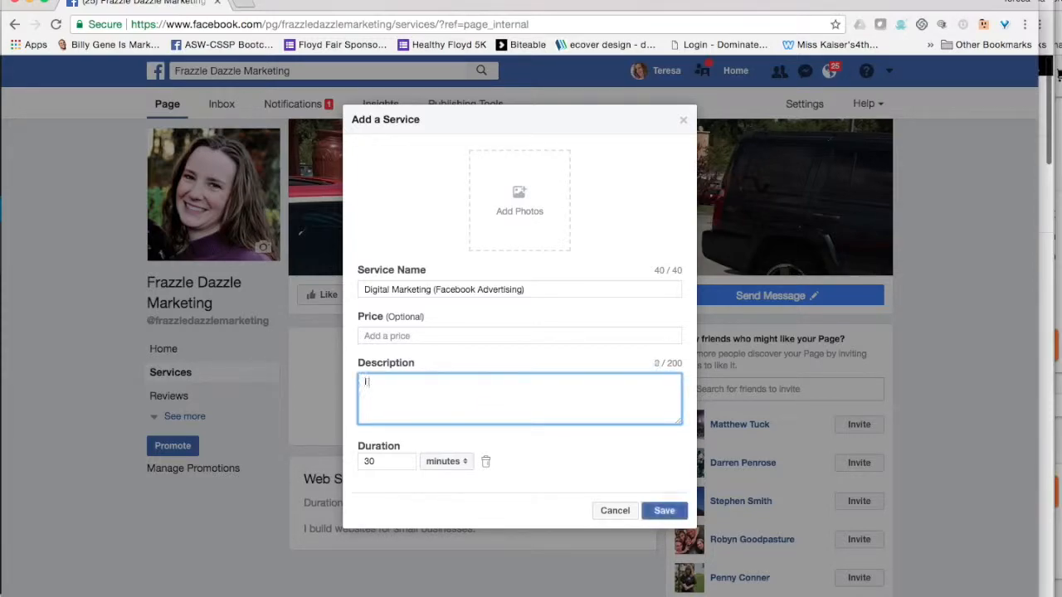
{"action": "type", "text": " build out cma"}
{"action": "type", "text": "mpiang"}
{"action": "type", "text": "pai"}
{"action": "type", "text": "gns"}
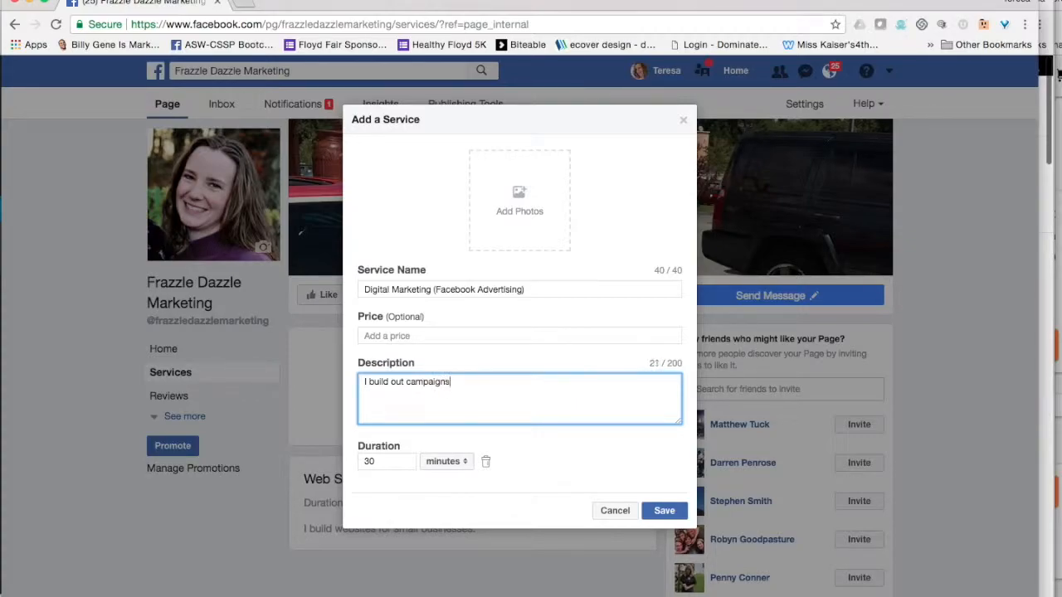
{"action": "type", "text": " for lead generation and awarne"}
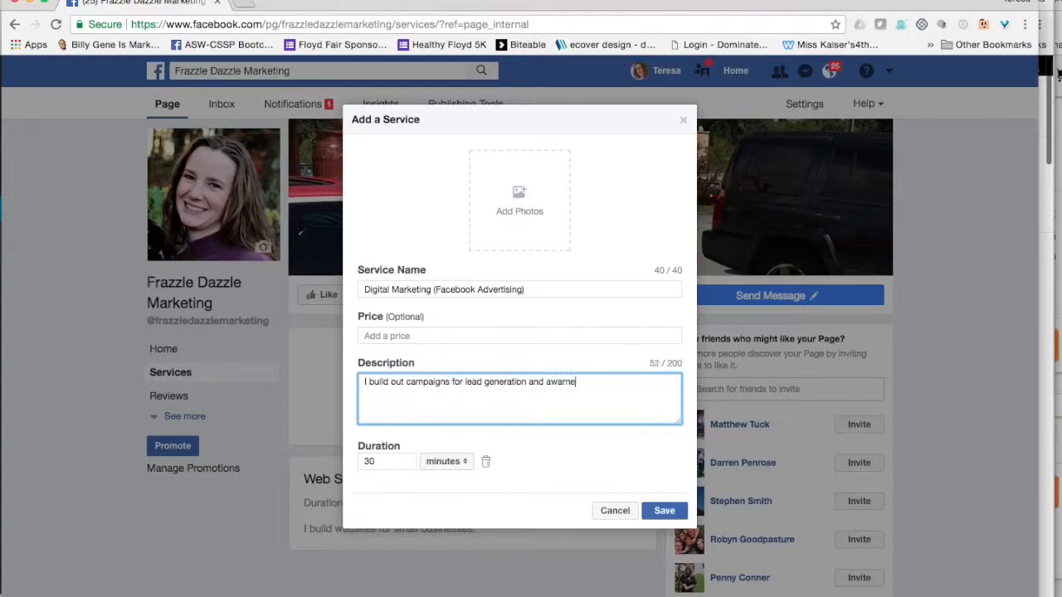
{"action": "type", "text": "ss using Facebook ads."}
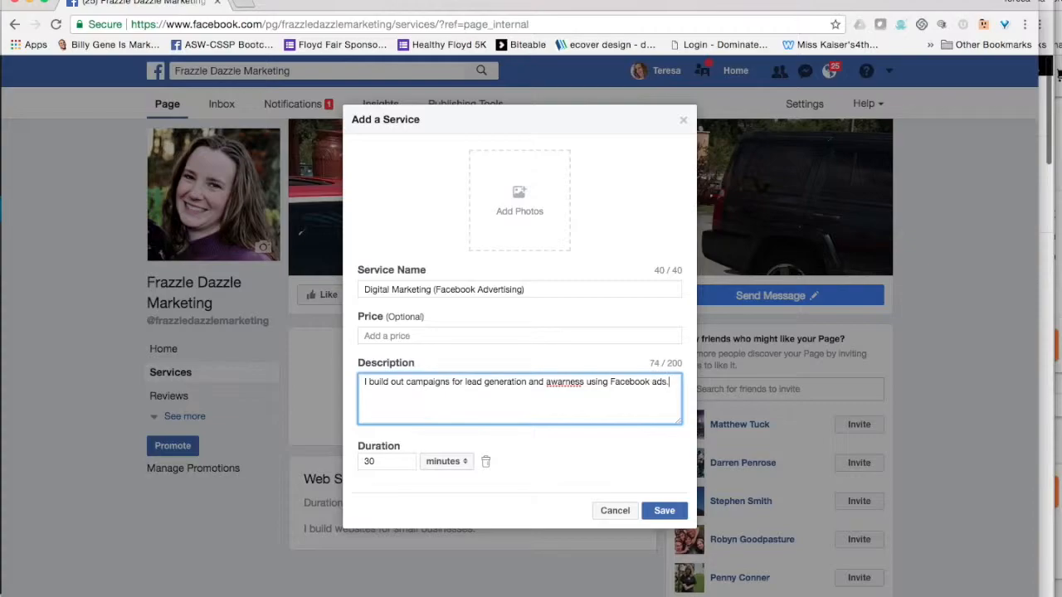
{"action": "left_click", "coordinate": [567, 382]}
{"action": "type", "text": "e"}
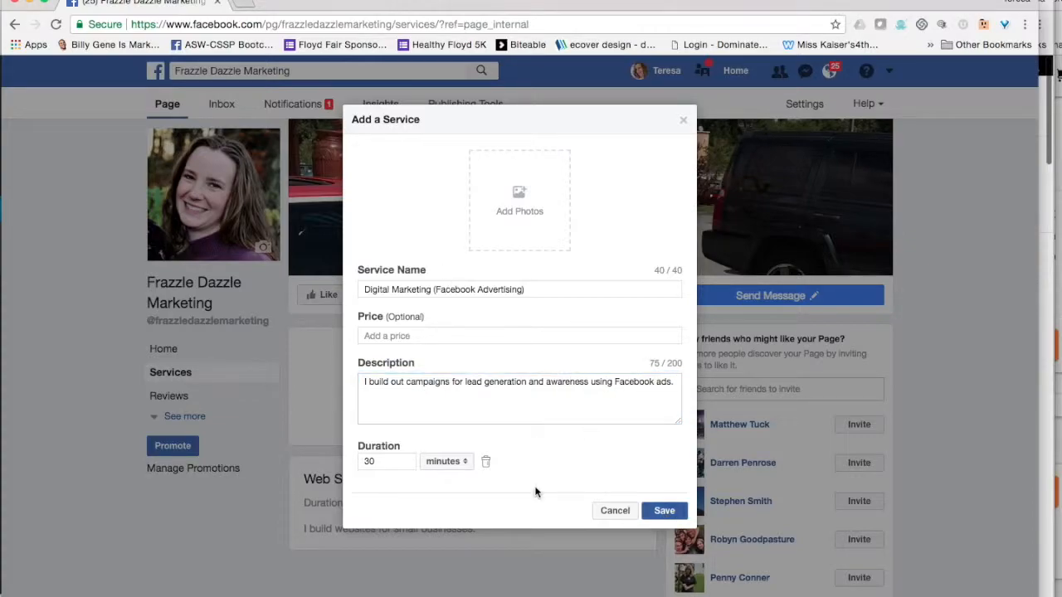
{"action": "left_click", "coordinate": [485, 461]}
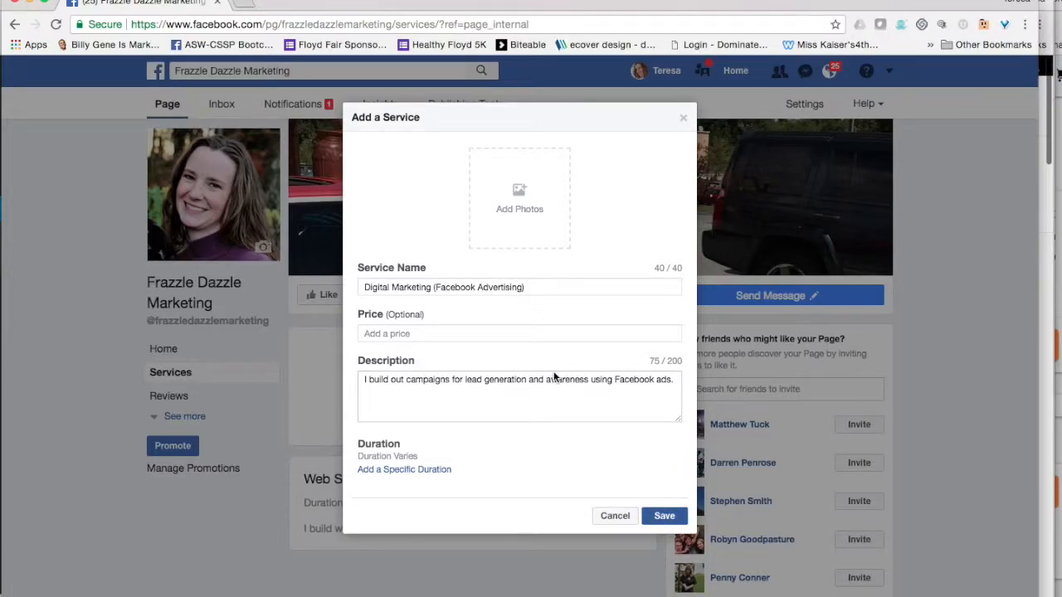
Save the Digital Marketing (Facebook Advertising) service and review the Page's list of services.
{"action": "left_click", "coordinate": [665, 516]}
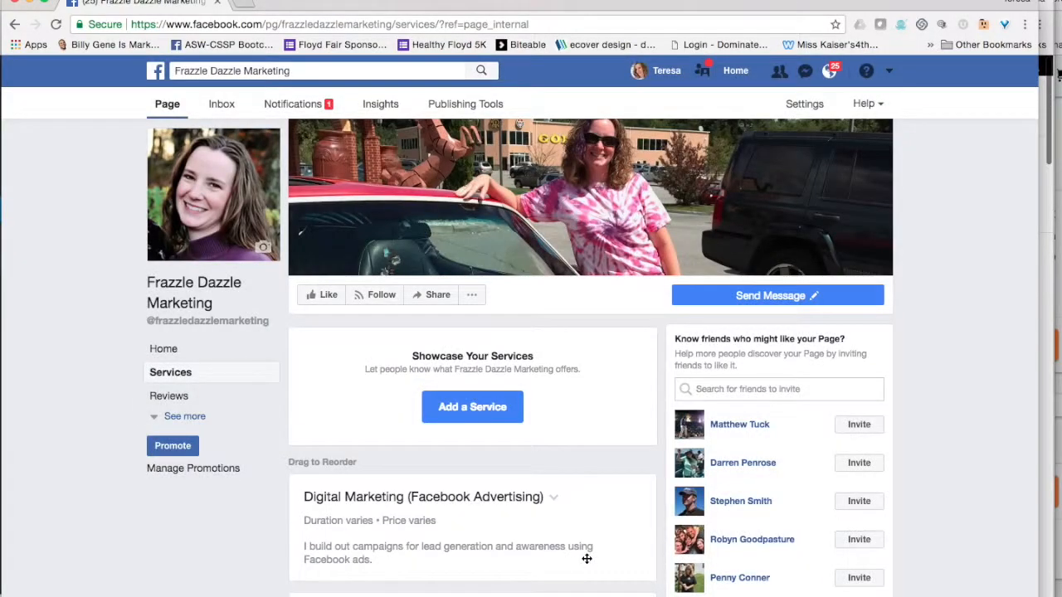
{"action": "scroll", "coordinate": [587, 558], "scroll_direction": "down", "scroll_amount": 2}
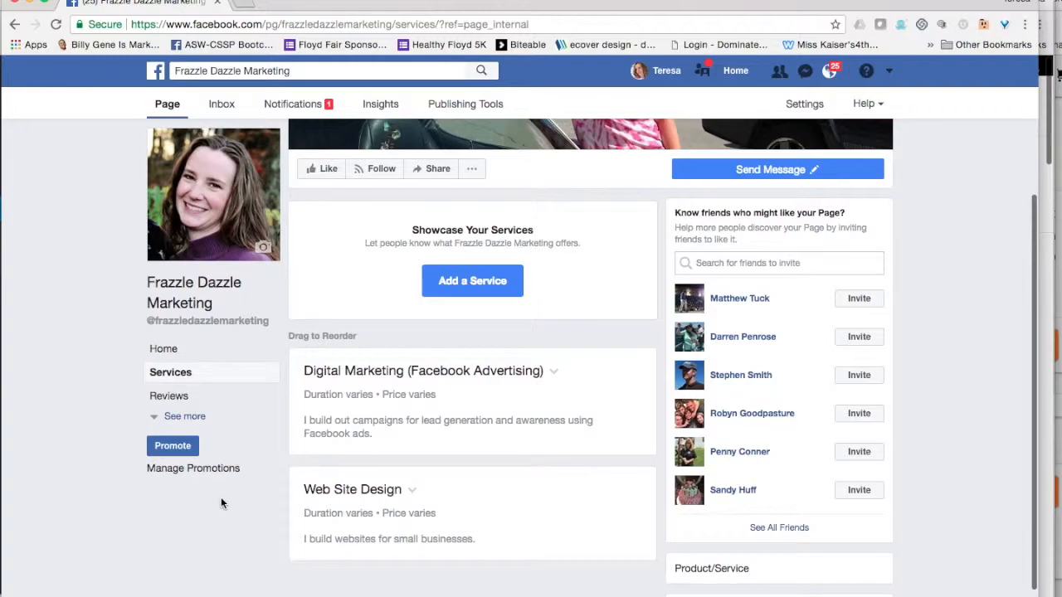
{"action": "scroll", "coordinate": [224, 494], "scroll_direction": "up", "scroll_amount": 3}
Look at the Page's Reviews section and its expanded list of sections, and return to the Page's home view.
{"action": "left_click", "coordinate": [172, 396]}
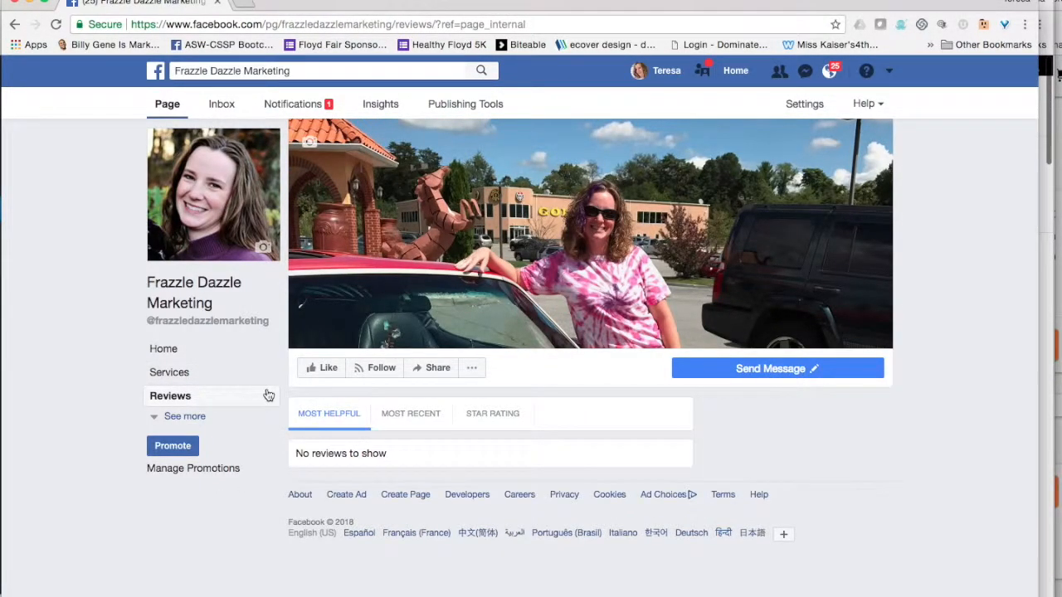
{"action": "left_click", "coordinate": [185, 417]}
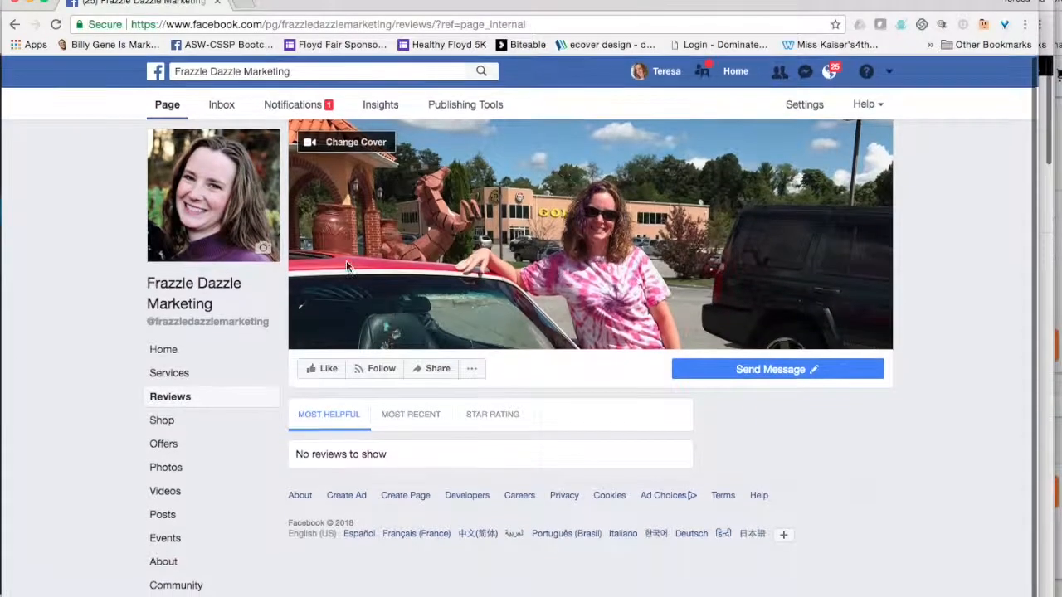
{"action": "left_click", "coordinate": [169, 106]}
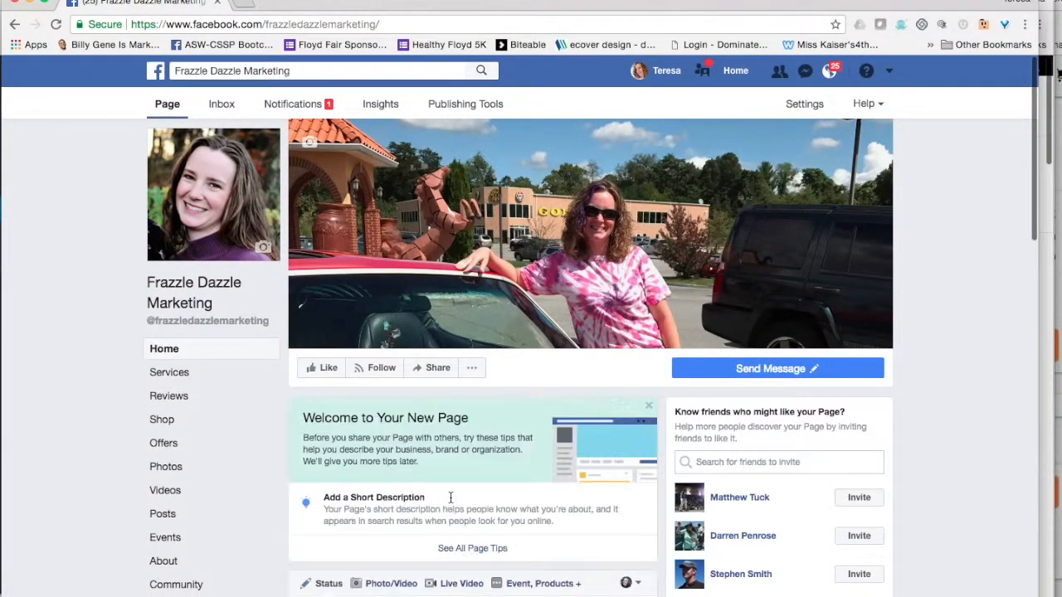
{"action": "scroll", "coordinate": [450, 496], "scroll_direction": "down", "scroll_amount": 3}
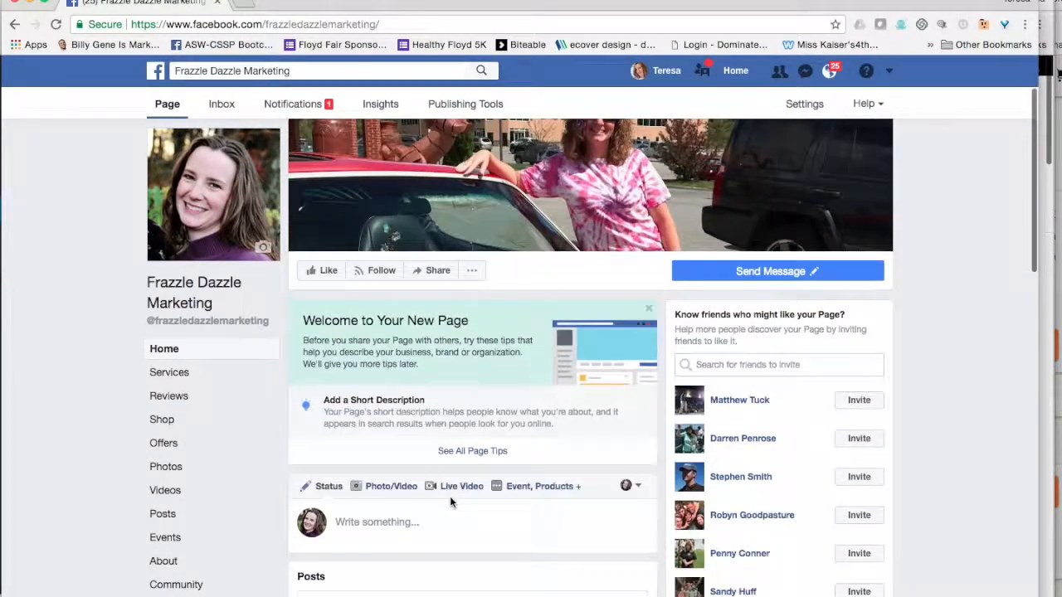